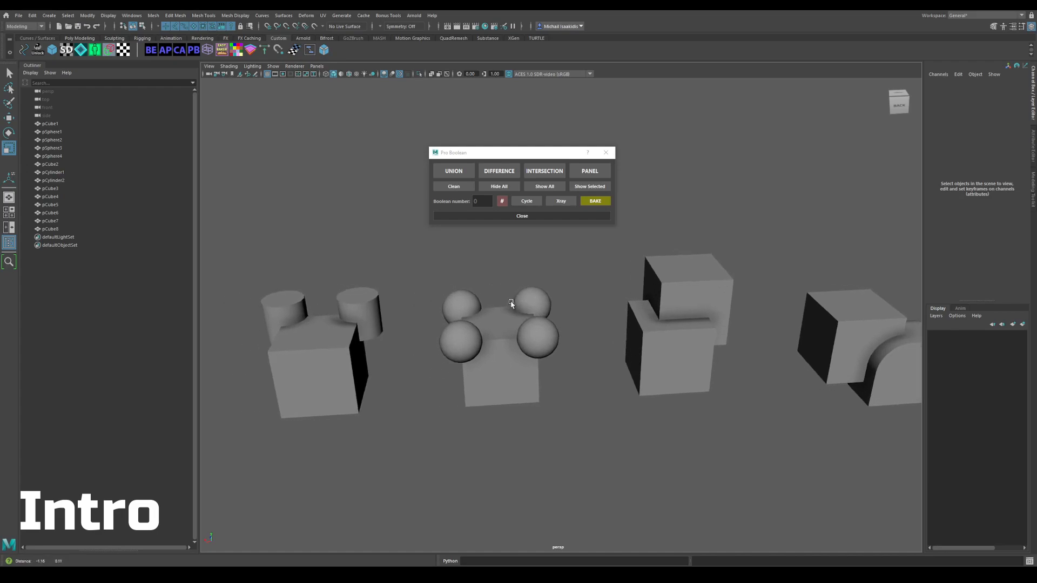
Subtract the four spheres from the middle cube with a Boolean difference
alt+right_drag(491, 301, 513, 312)
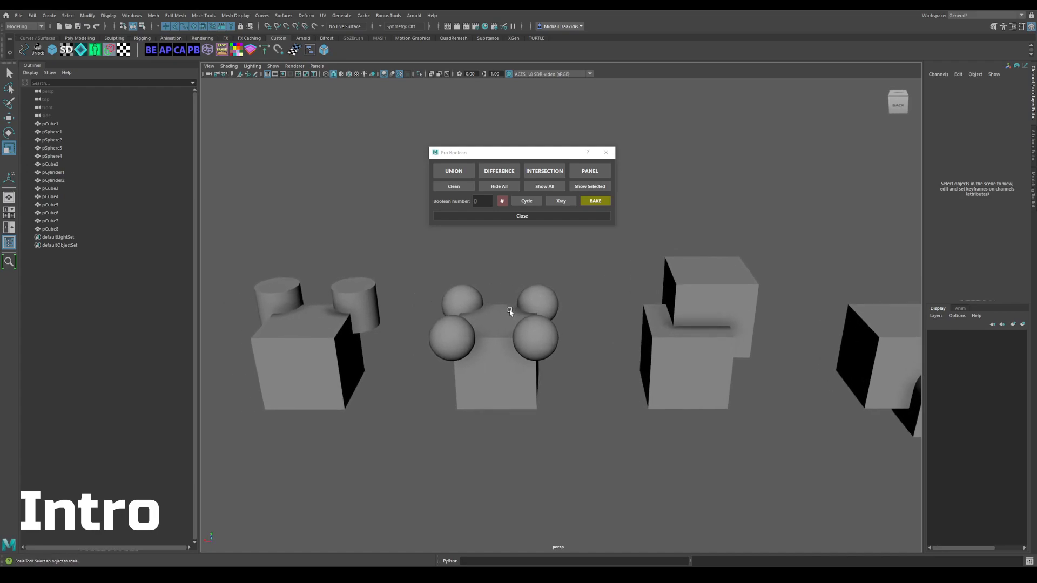
alt+middle_drag(482, 300, 512, 299)
alt+right_drag(512, 299, 548, 338)
alt+middle_drag(527, 334, 534, 345)
click(528, 353)
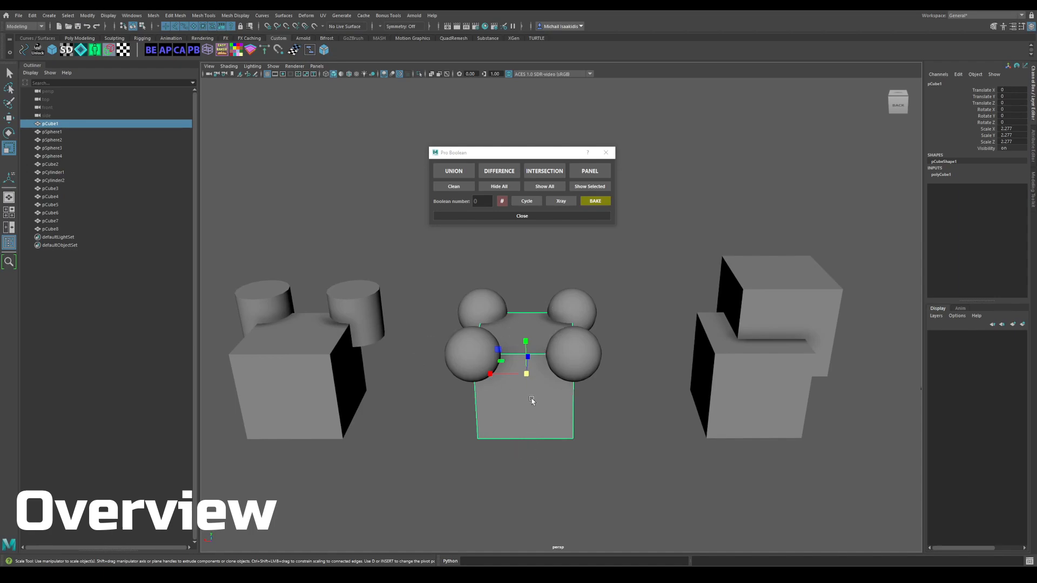
shift+click(458, 349)
shift+click(471, 309)
shift+click(566, 309)
shift+click(573, 352)
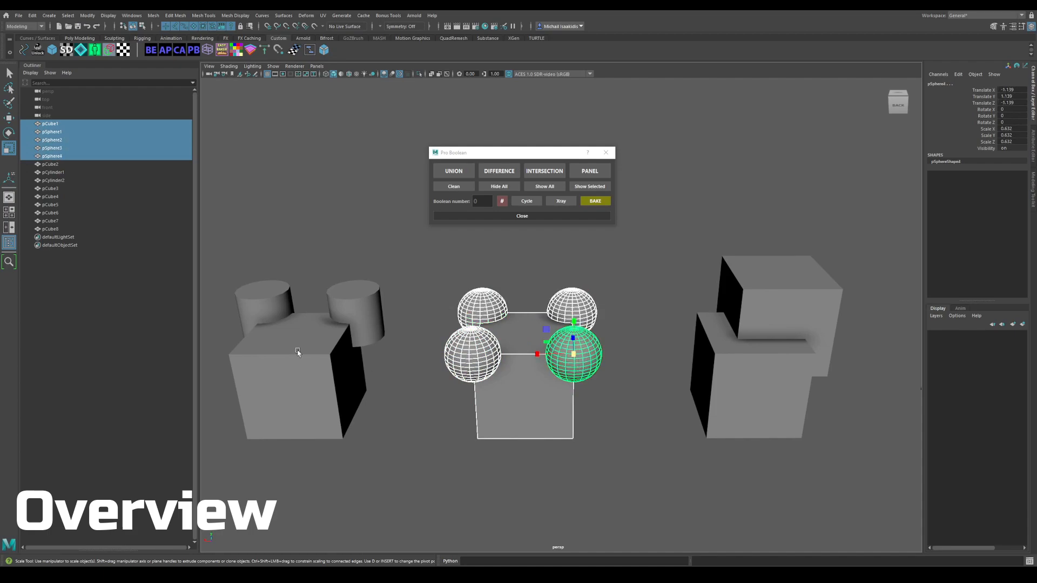
click(498, 171)
click(435, 271)
Scale the large front-left sphere cutter uniformly up to about 1.9
scroll(436, 324, up, 3)
click(414, 385)
alt+drag(414, 385, 467, 346)
key(r)
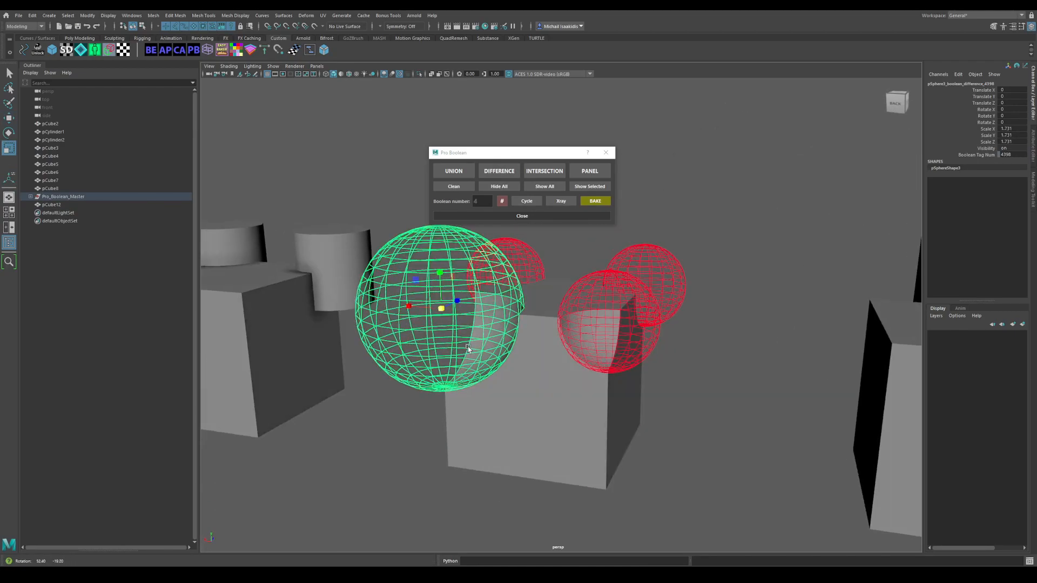
alt+middle_drag(468, 348, 516, 343)
scroll(469, 306, up, 3)
mouse_move(452, 298)
mouse_down()
mouse_move(401, 294)
mouse_move(473, 299)
mouse_up()
Scale the front-right sphere cutter uniformly up to about 1.4
click(745, 311)
drag(720, 317, 649, 395)
scroll(781, 324, down, 3)
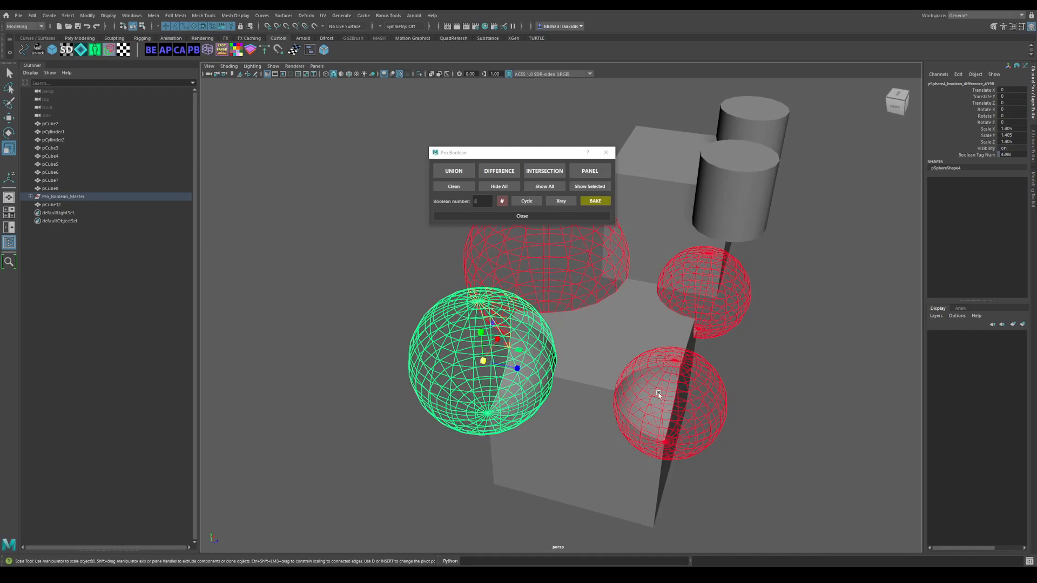
Select the two back sphere cutters together and enlarge them uniformly so they cut deeper into the cube
click(650, 395)
click(717, 301)
click(687, 388)
shift+click(728, 295)
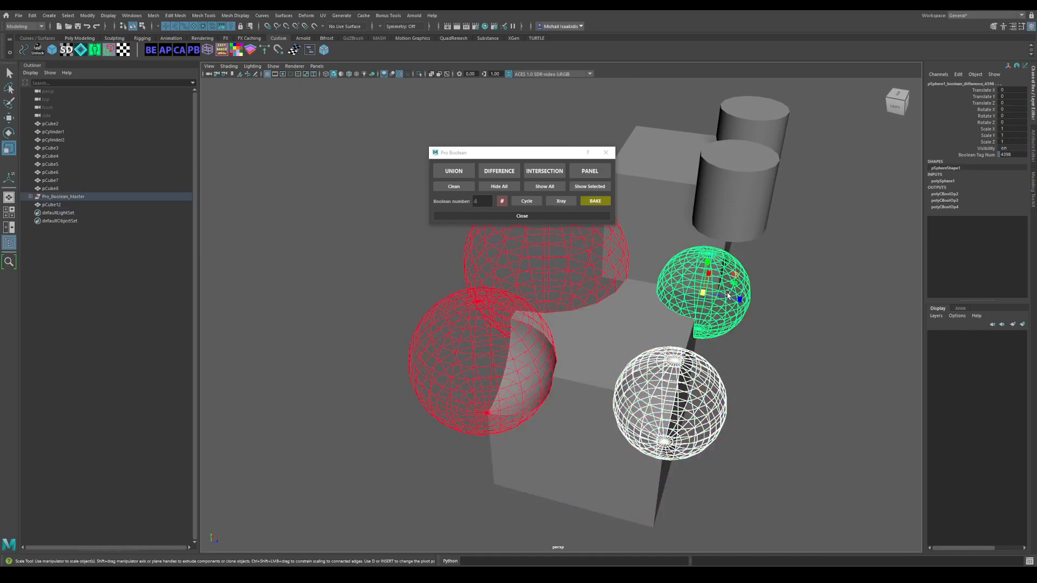
drag(704, 295, 439, 447)
click(440, 447)
Bake the Boolean result of the cube carved by the four spheres
click(579, 412)
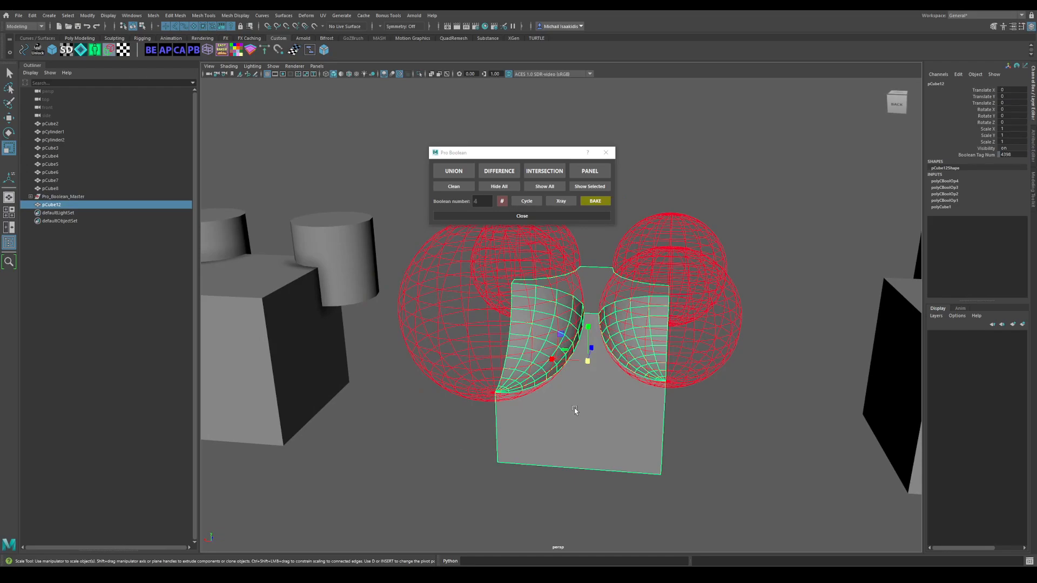
click(596, 203)
alt+drag(488, 254, 544, 273)
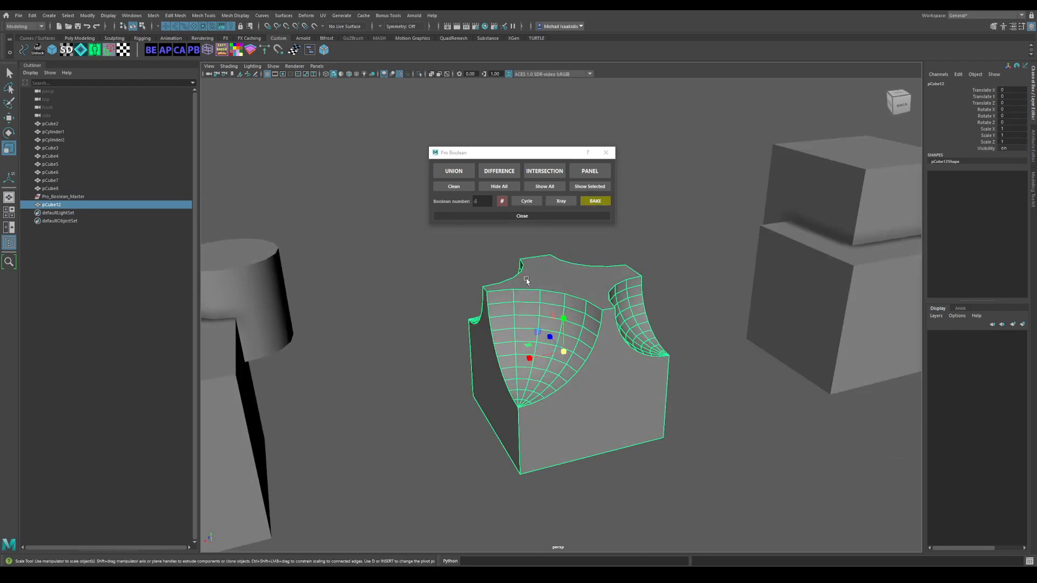
click(459, 281)
alt+drag(508, 307, 551, 326)
click(551, 326)
Undo the bake on the carved cube
key(ctrl+z)
key(ctrl+z)
key(ctrl+z)
key(ctrl+z)
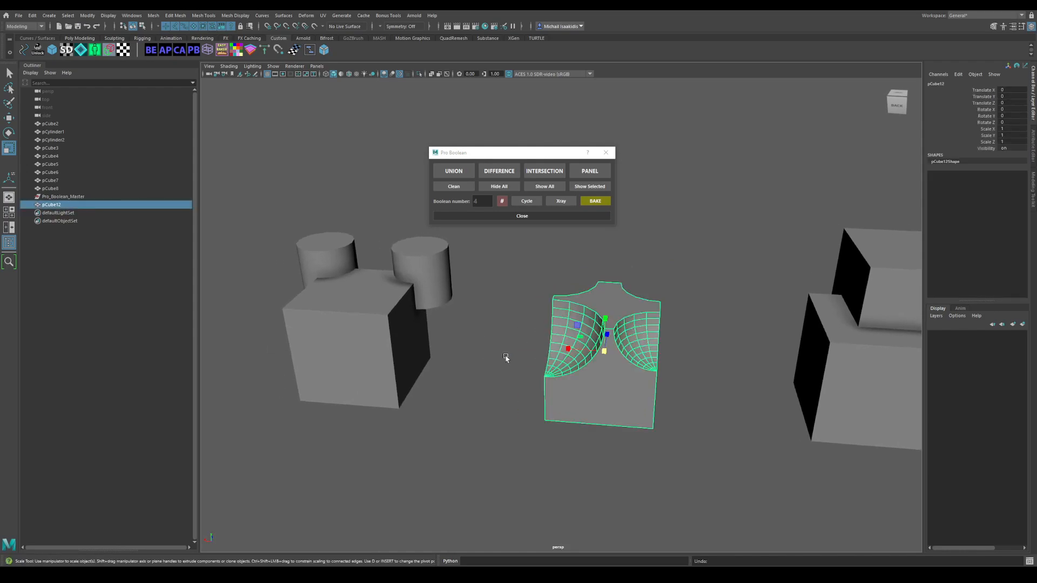
click(477, 377)
Examine the live Boolean setup by selecting the carved cube and its individual sphere cutters
click(585, 397)
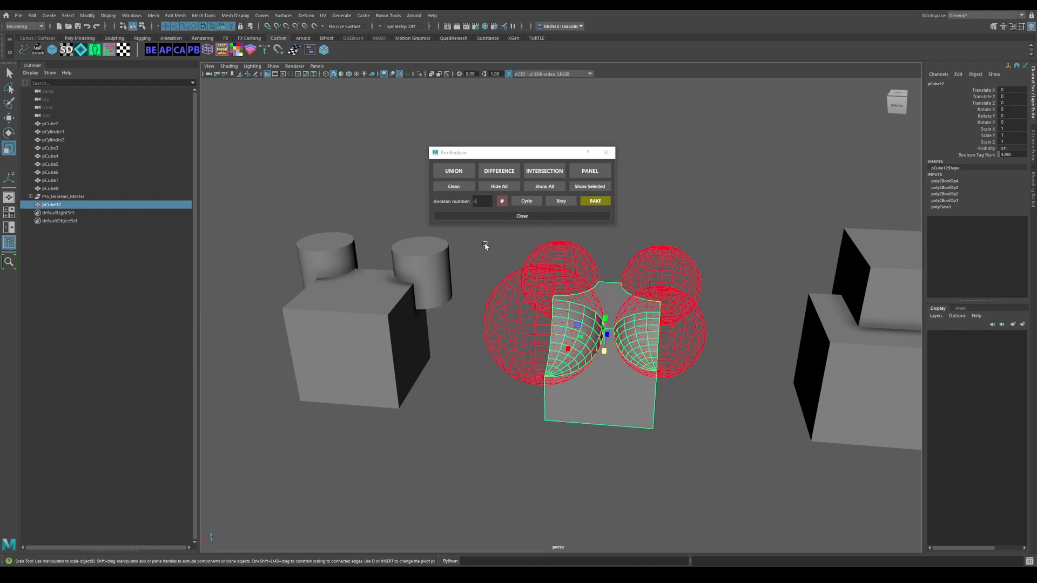
click(470, 345)
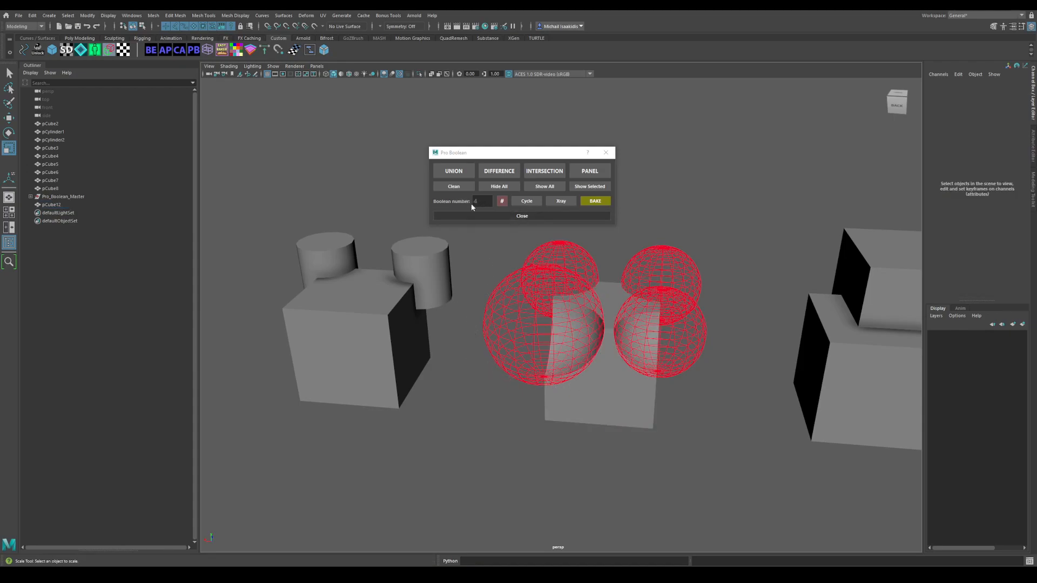
click(594, 377)
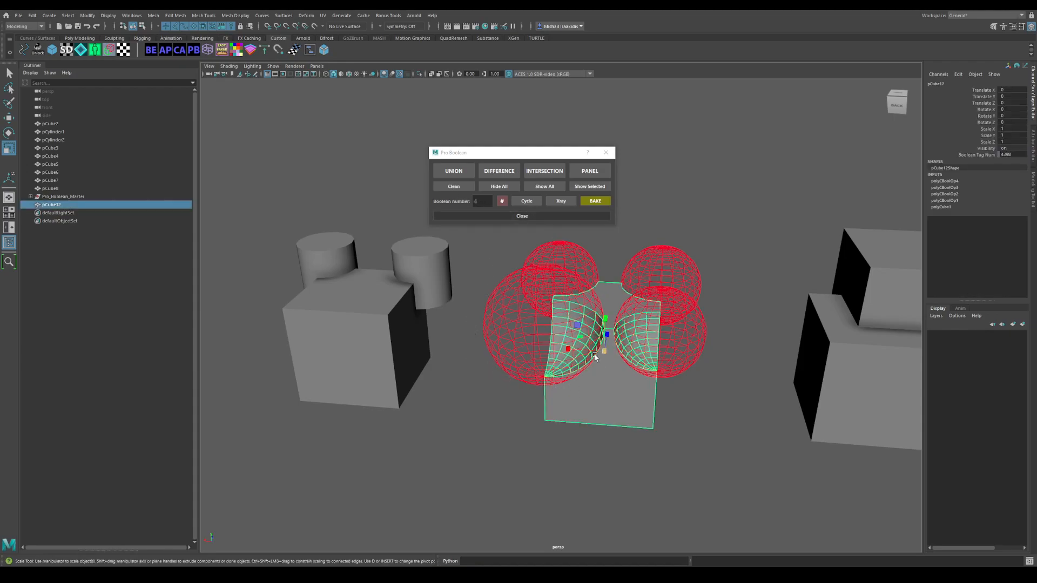
alt+middle_drag(605, 337, 578, 348)
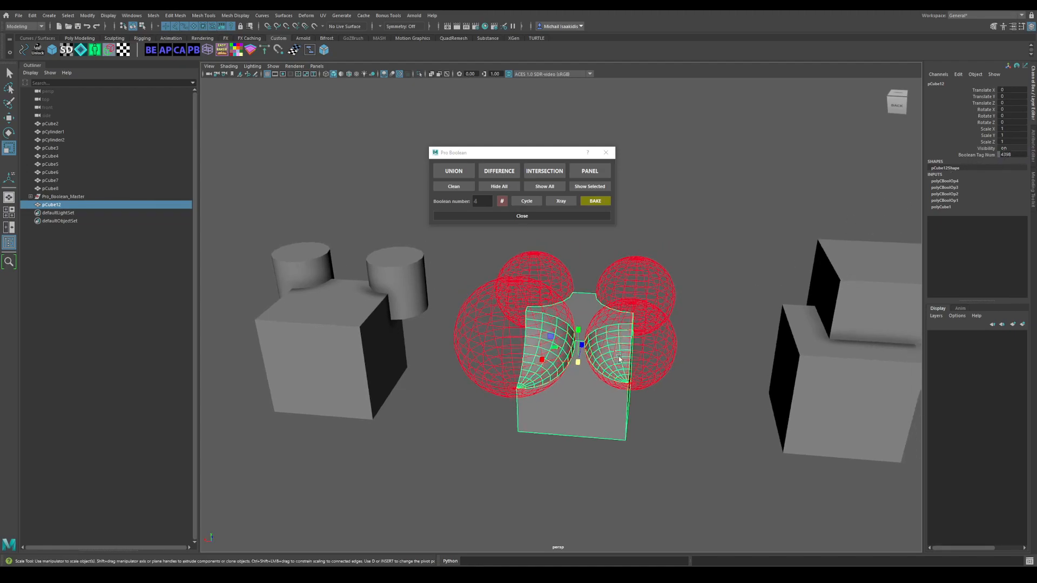
click(659, 364)
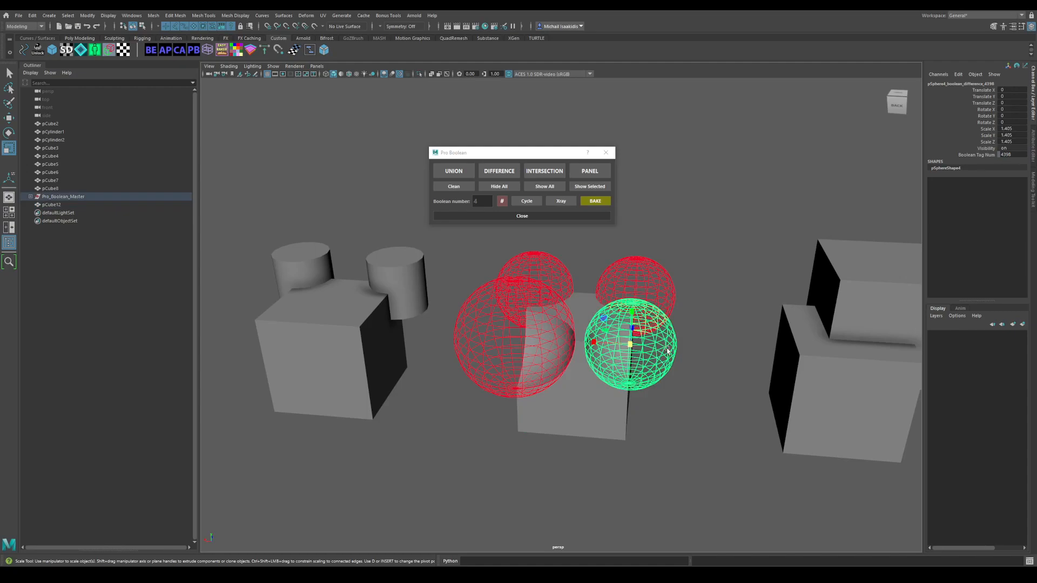
click(668, 281)
click(539, 277)
click(501, 316)
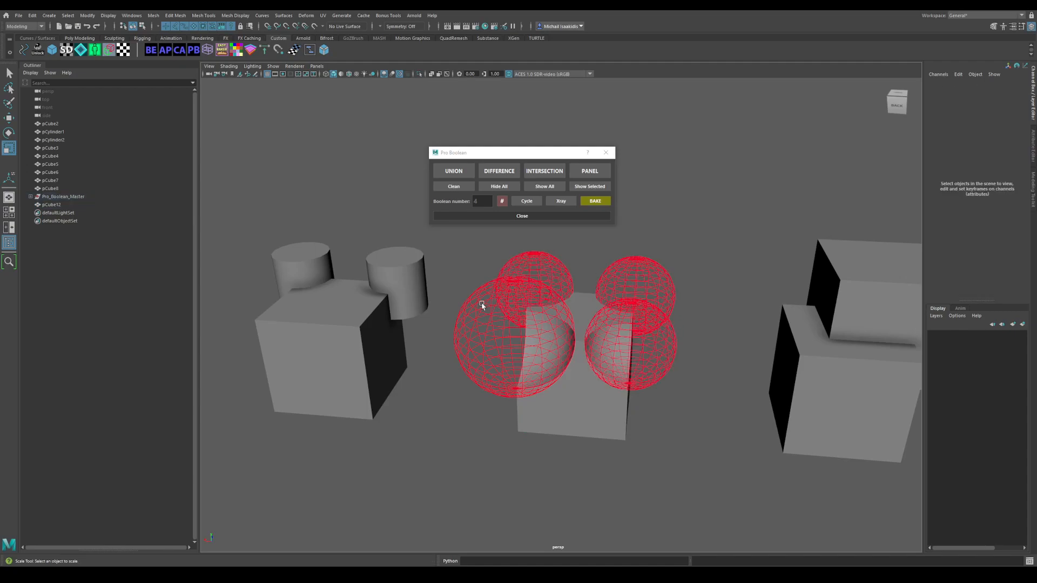
click(482, 305)
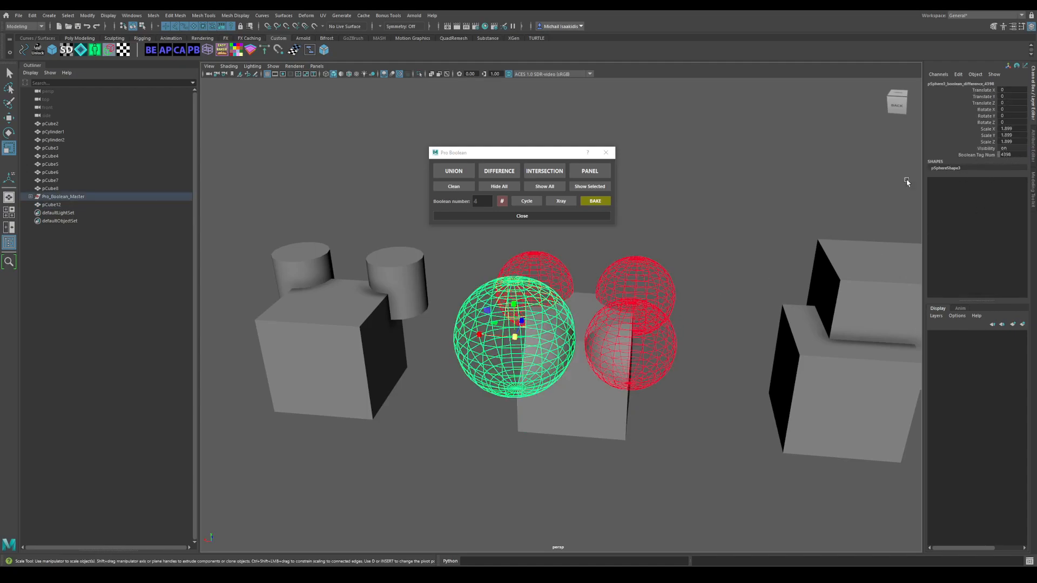
click(689, 418)
drag(476, 247, 656, 458)
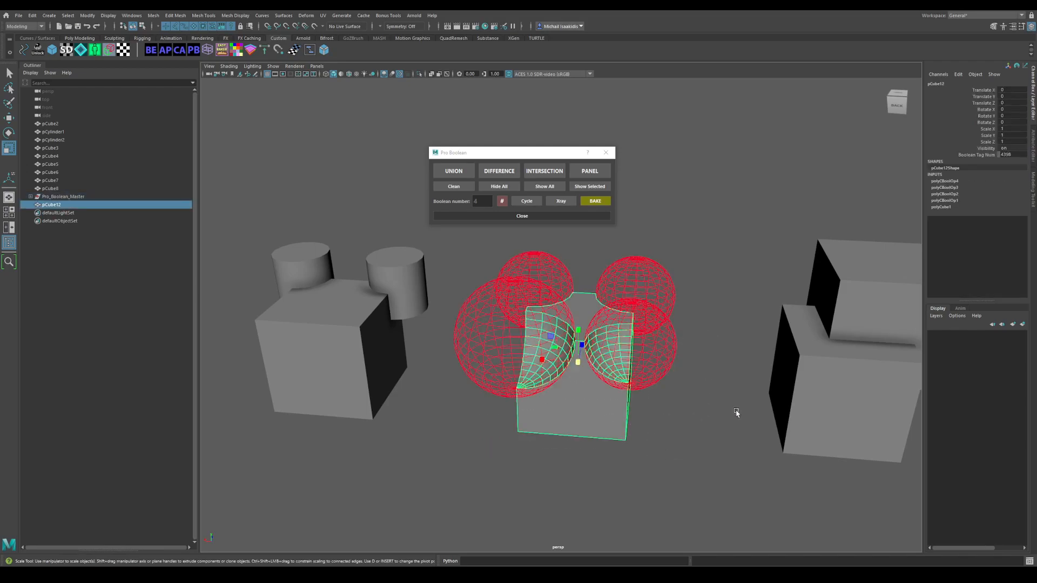
click(713, 413)
click(604, 402)
click(578, 249)
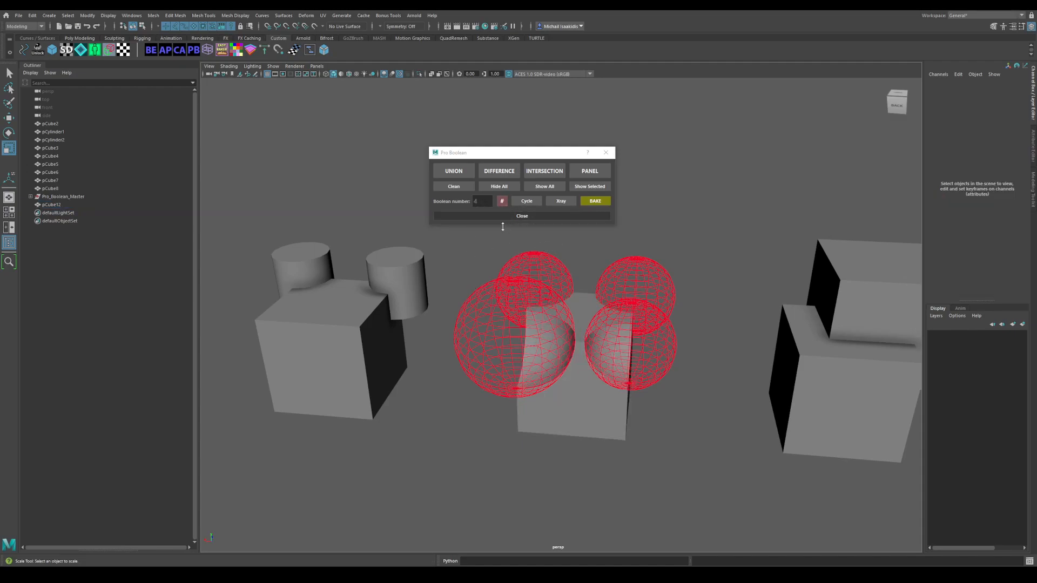
Hide all the Boolean cutters and turn on wireframe on shaded display
click(500, 187)
mouse_move(556, 324)
alt+mouse_down()
mouse_move(606, 324)
mouse_move(540, 320)
alt+mouse_up()
key(alt+5)
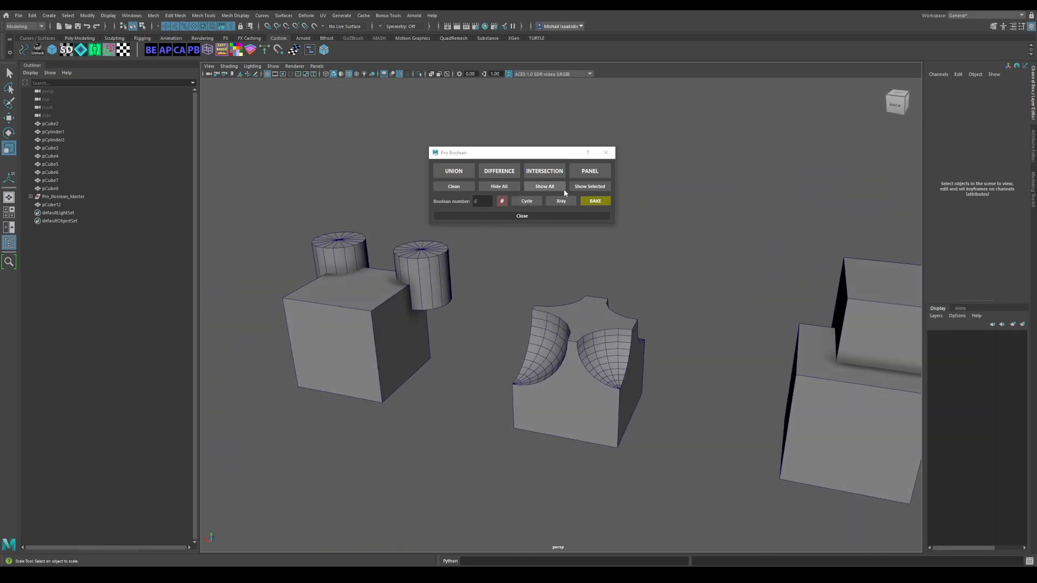
Show all the Boolean cutters and scale the front-right sphere cutter up to about 1.51
click(562, 187)
click(621, 347)
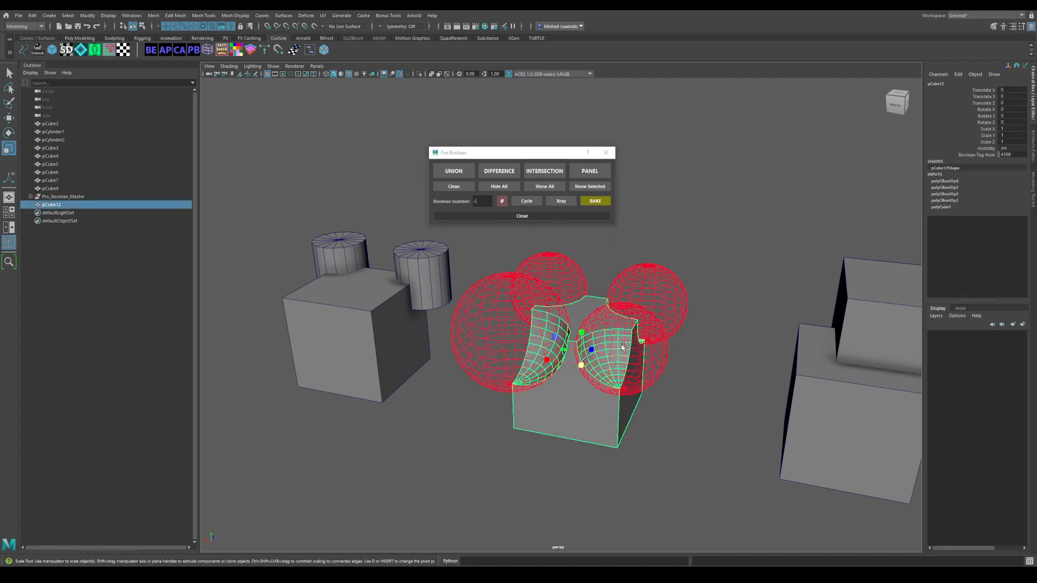
click(615, 356)
click(622, 345)
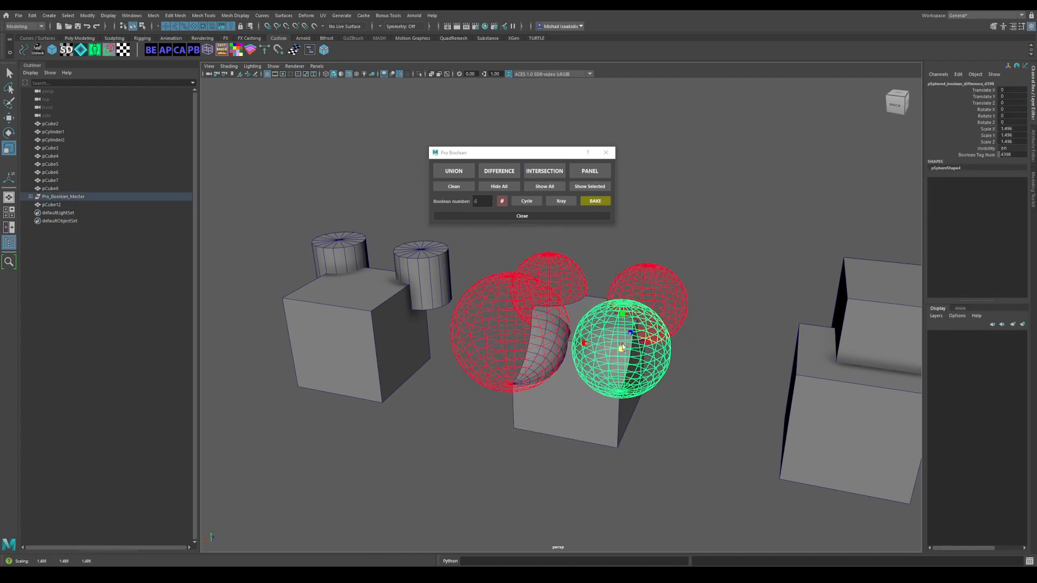
alt+drag(426, 410, 448, 422)
click(447, 422)
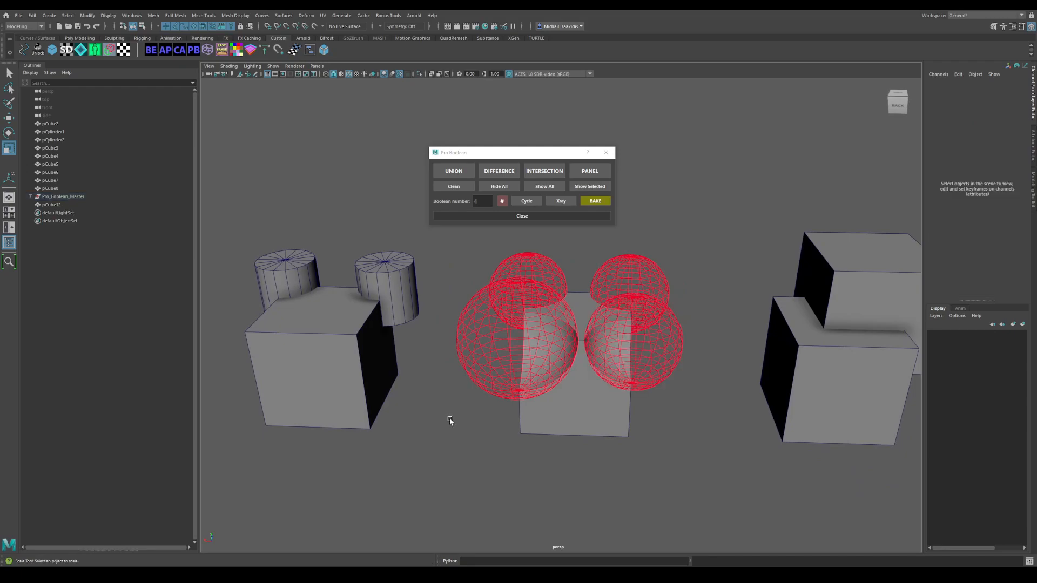
Cycle through the carved cube's four sphere cutters one at a time, ending on the first one
click(554, 405)
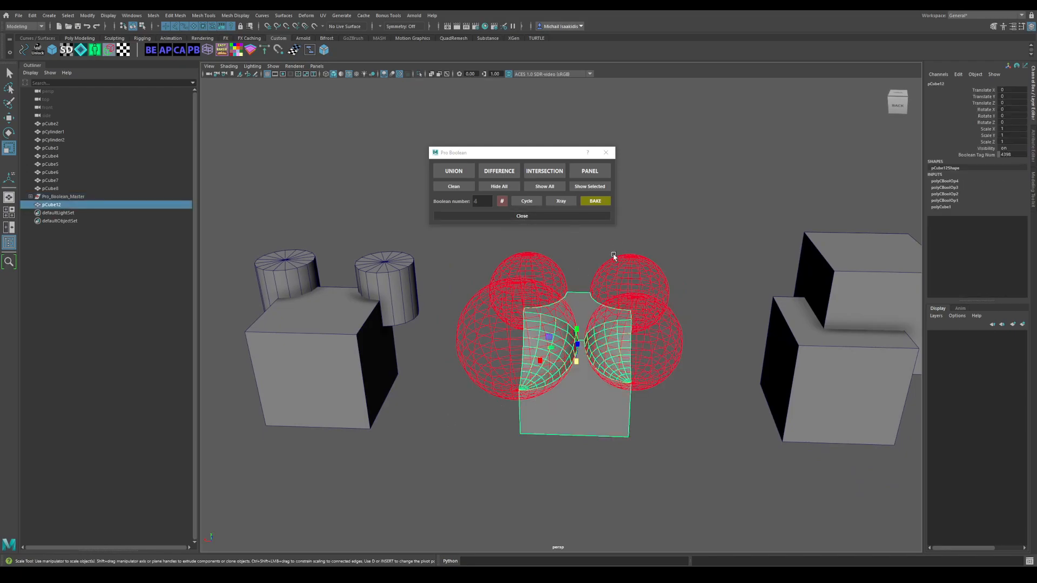
click(518, 201)
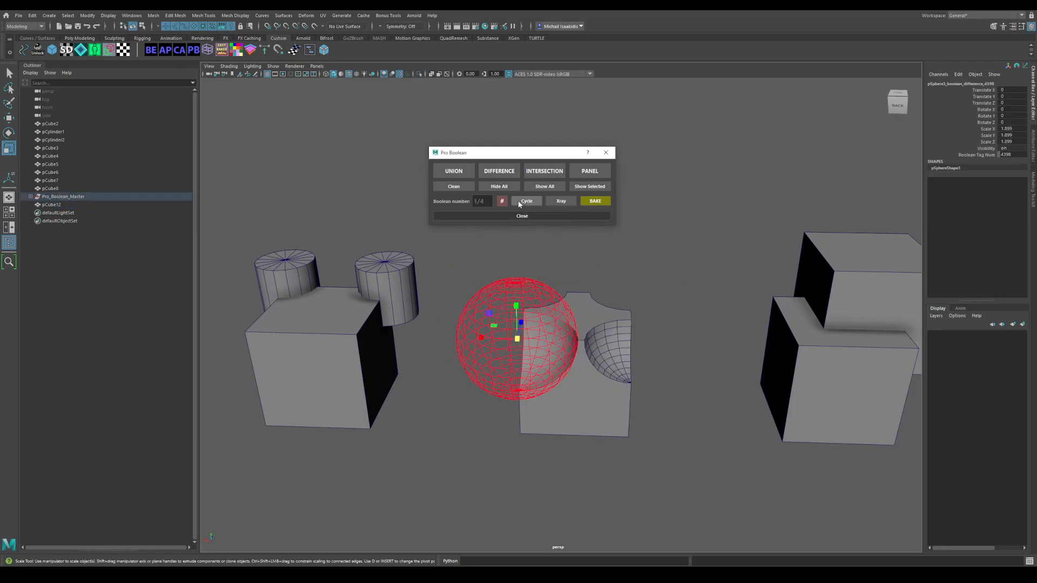
click(519, 202)
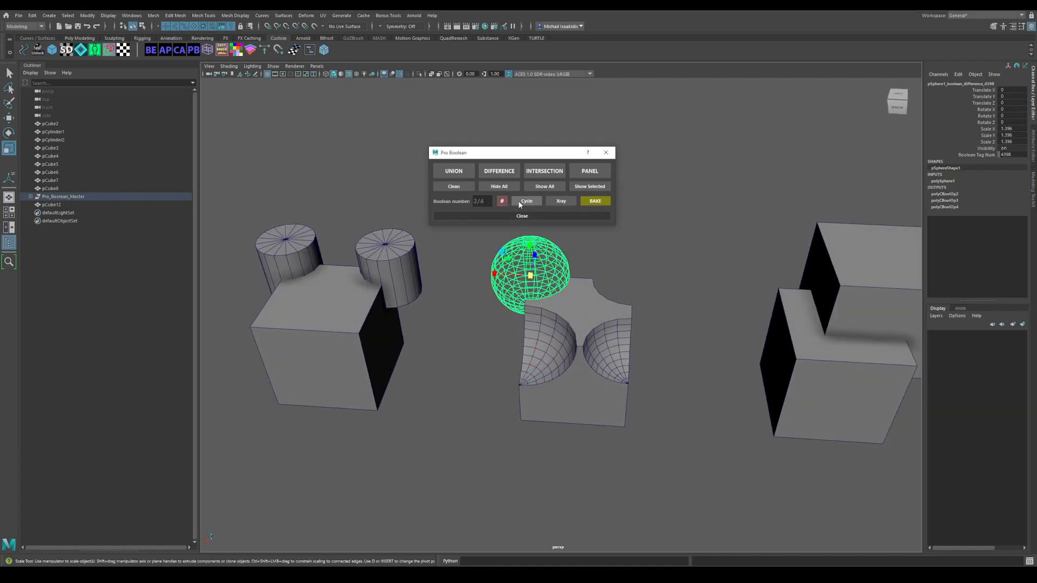
click(519, 202)
click(519, 202)
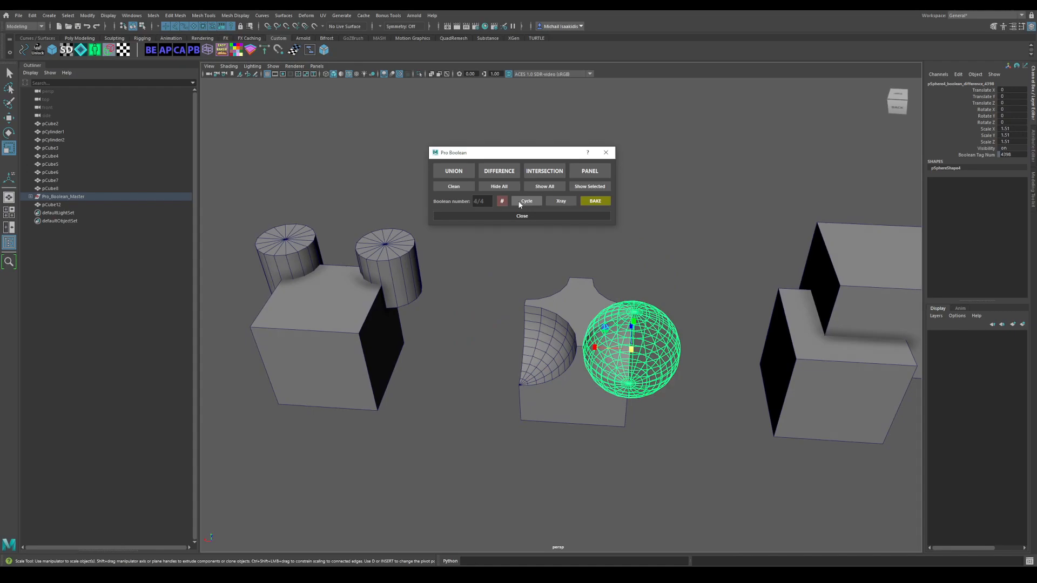
click(520, 202)
click(520, 202)
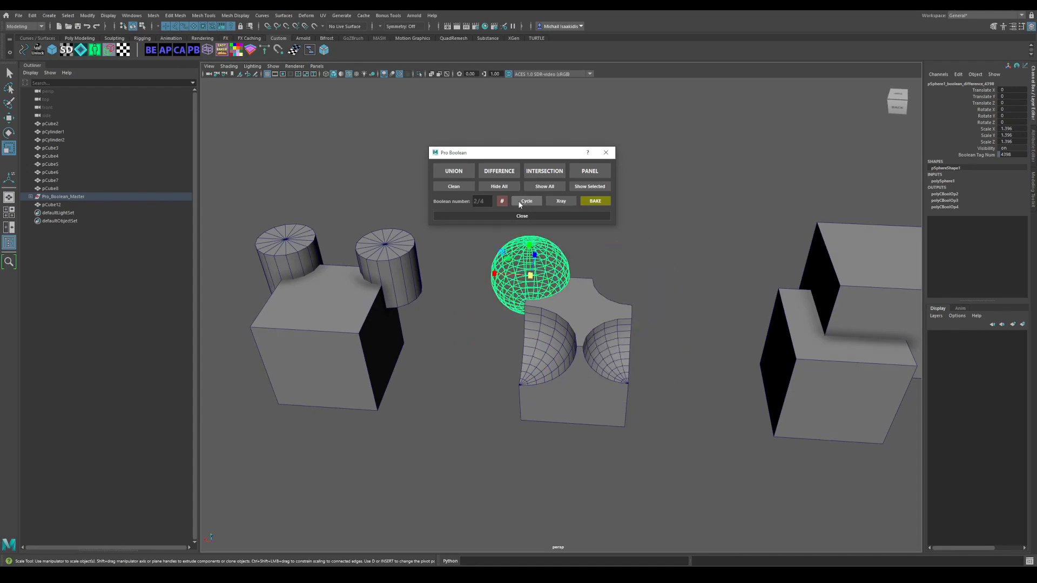
click(519, 202)
alt+drag(643, 257, 582, 271)
click(626, 256)
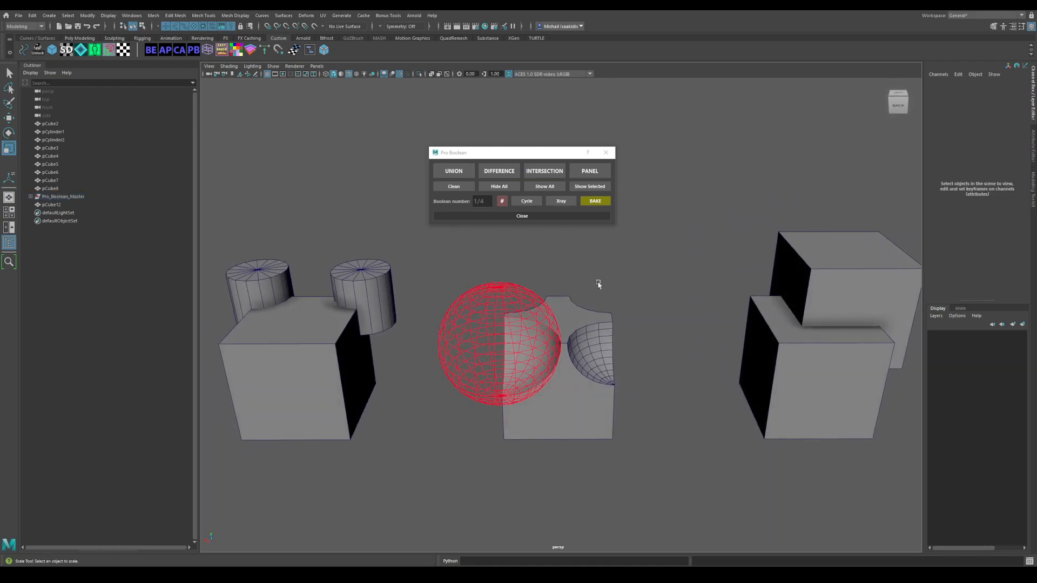
Subtract the two cylinders from the neighbouring cube with a Boolean difference
alt+drag(516, 291, 439, 297)
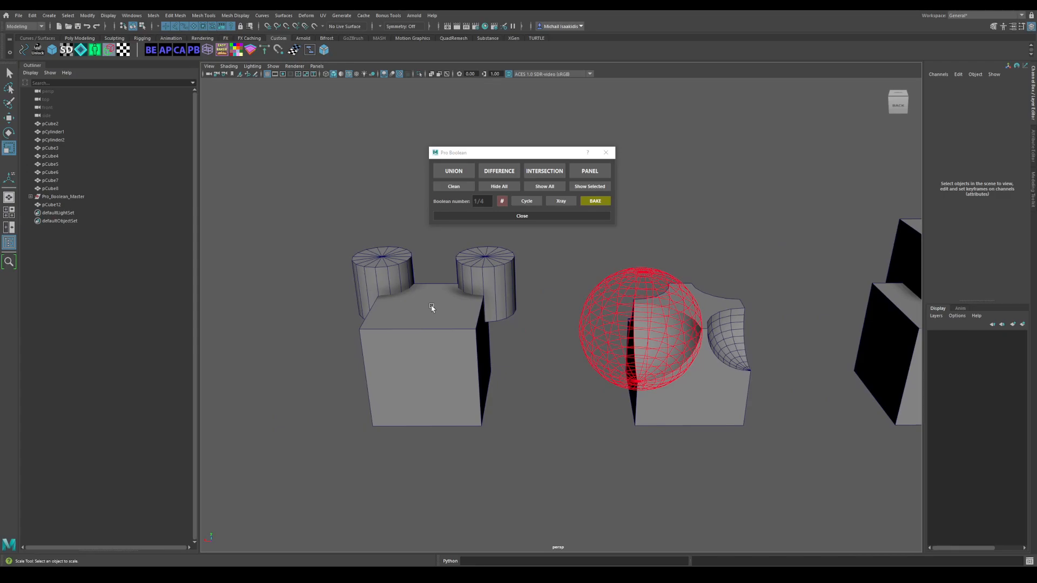
click(433, 303)
shift+click(387, 267)
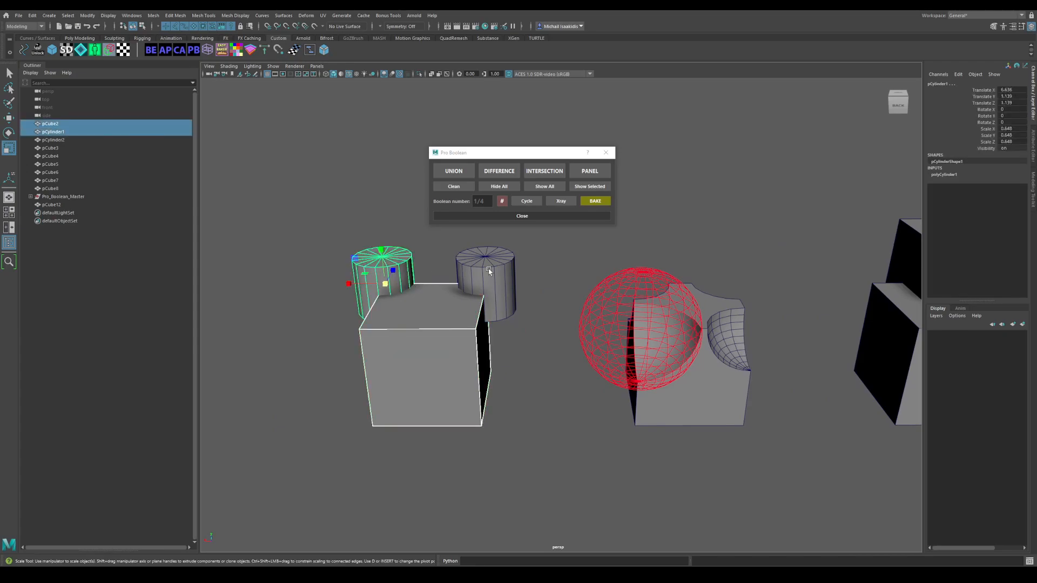
shift+click(488, 269)
click(499, 172)
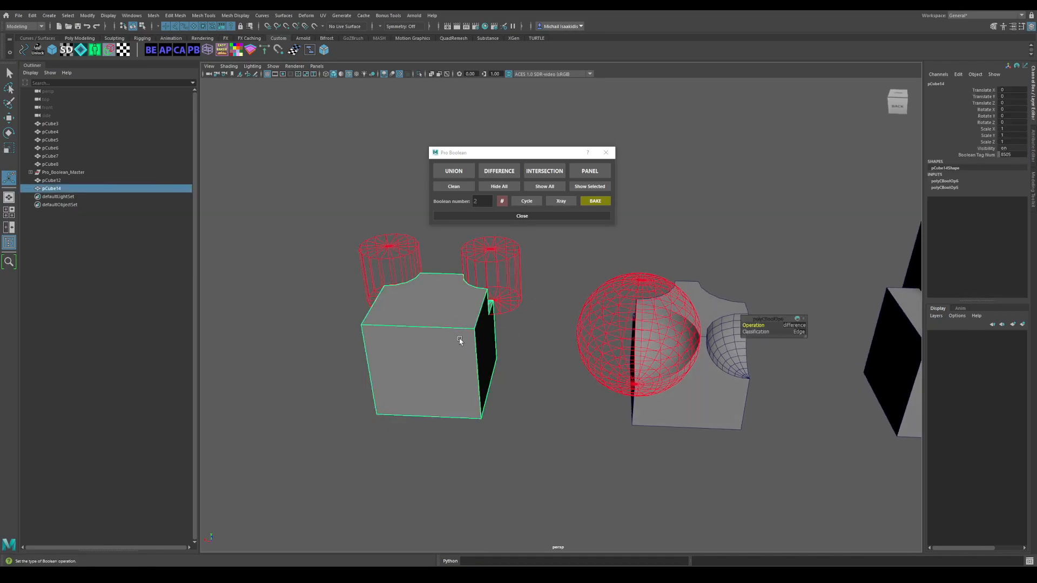
Examine the two separate Boolean setups by selecting the carved cubes and the cylinder cutters
click(701, 393)
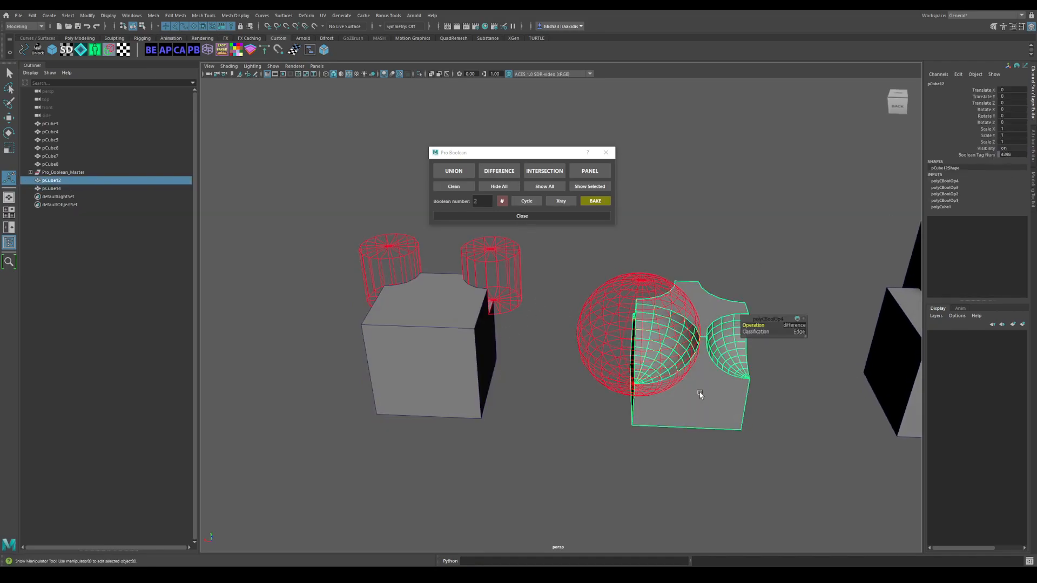
click(453, 347)
click(494, 256)
drag(375, 250, 487, 286)
click(498, 243)
click(392, 261)
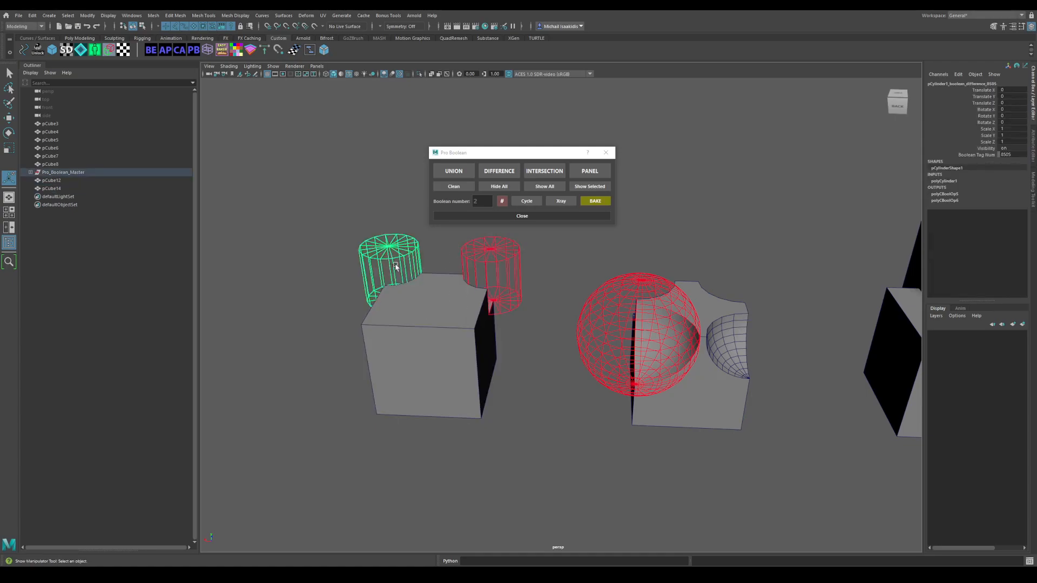
Hide all Boolean cutters and show only those belonging to the cube carved by the cylinders
click(438, 354)
alt+drag(451, 323, 463, 347)
click(511, 188)
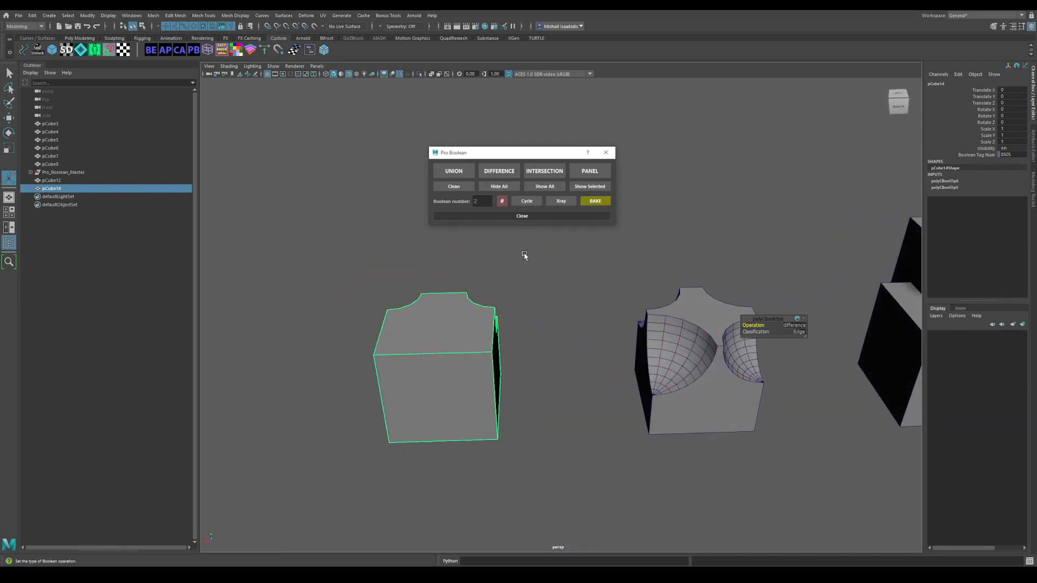
click(593, 188)
scroll(565, 276, down, 3)
alt+middle_drag(565, 275, 520, 284)
alt+drag(519, 285, 530, 278)
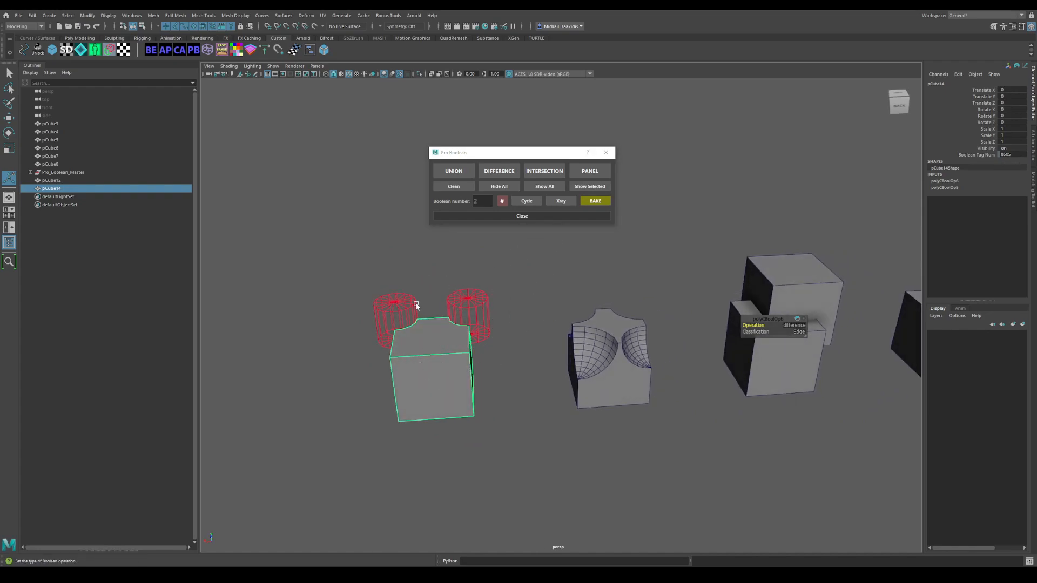
Clear the selection and show all Boolean cutters in the scene
alt+drag(508, 371, 446, 311)
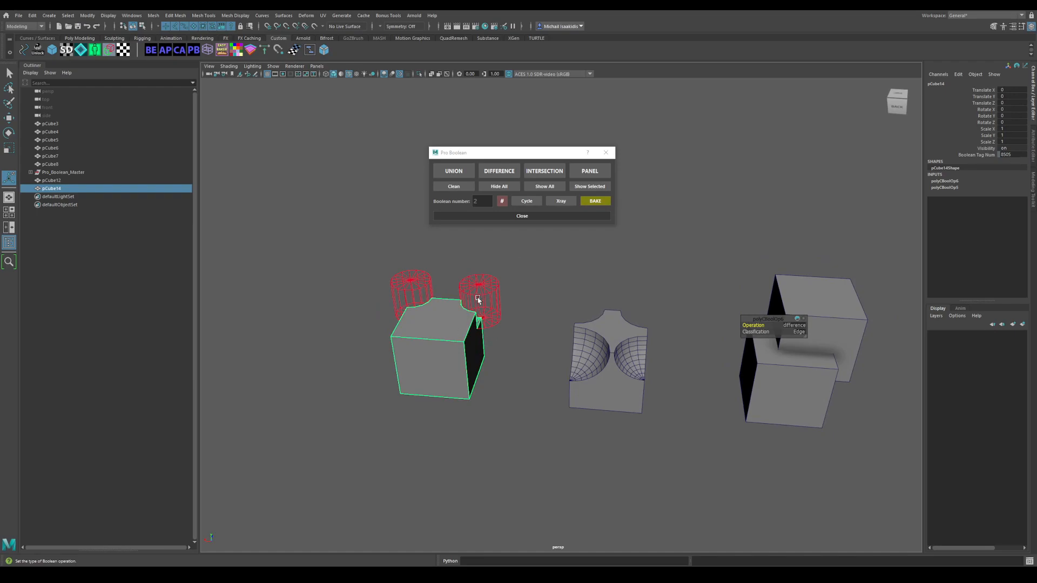
click(532, 265)
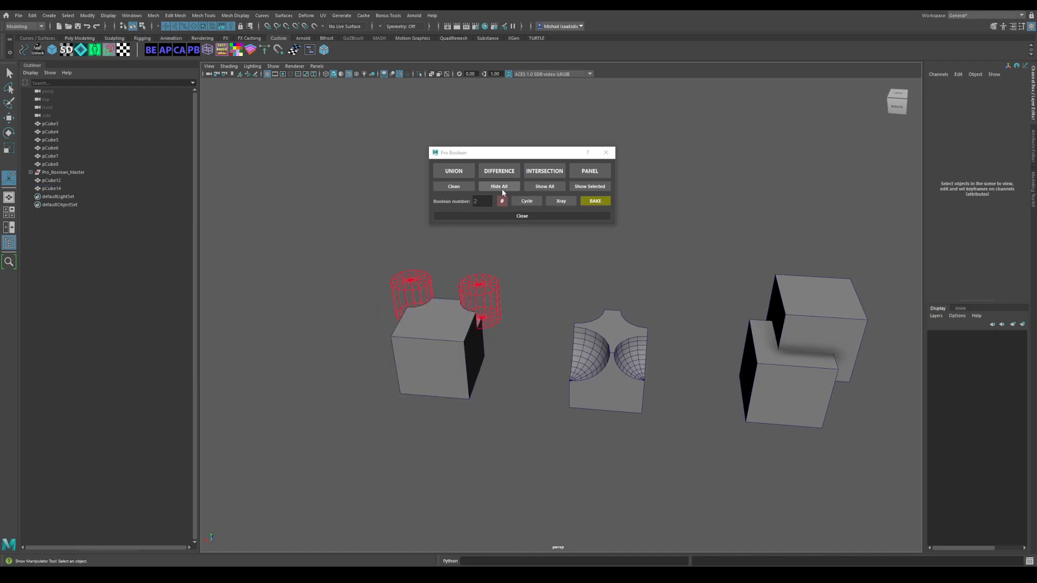
click(530, 187)
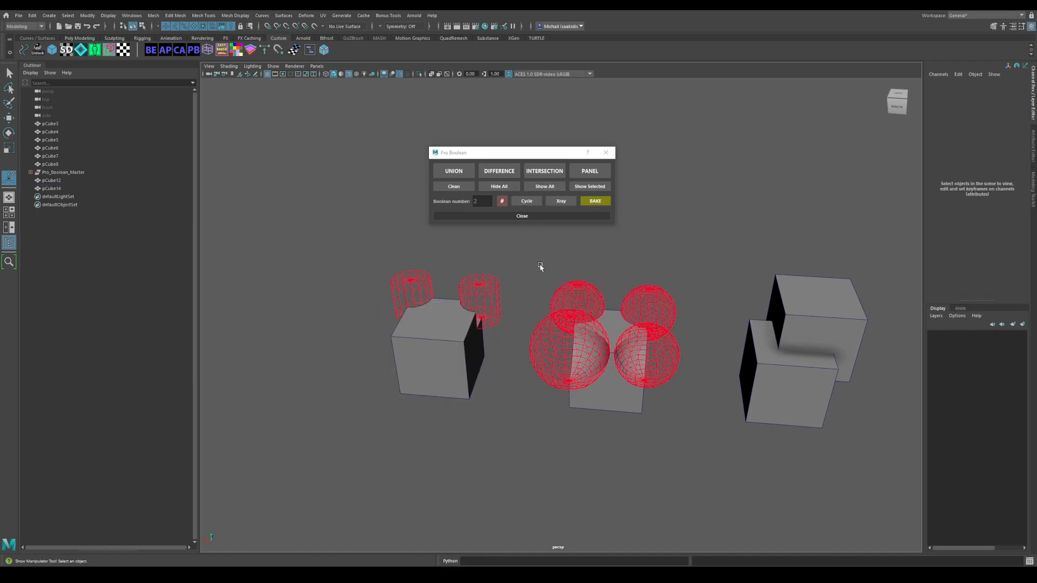
Cycle repeatedly through the sphere cutters of the middle carved cube, ending on the first one
click(605, 383)
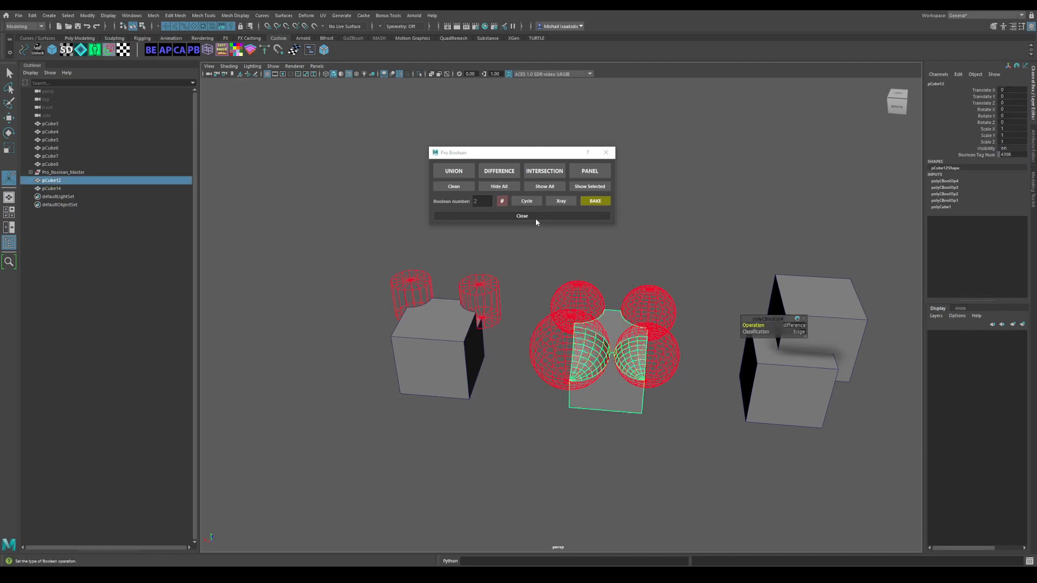
click(527, 201)
click(527, 201)
click(527, 202)
click(526, 201)
click(527, 202)
click(527, 202)
click(527, 201)
click(527, 201)
click(527, 201)
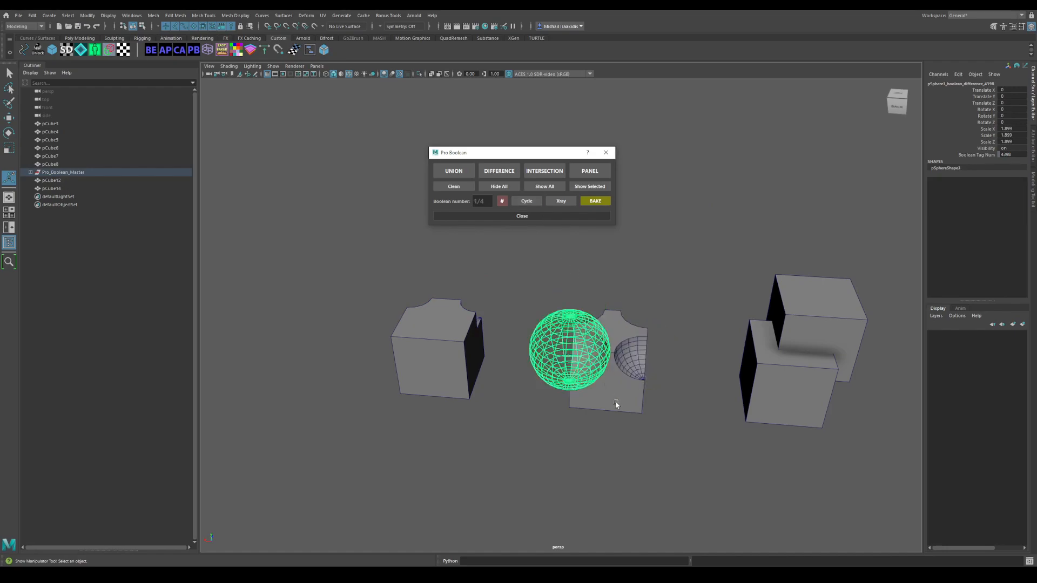
Cycle through the two cylinder cutters of the neighbouring carved cube, ending on the first one
click(476, 329)
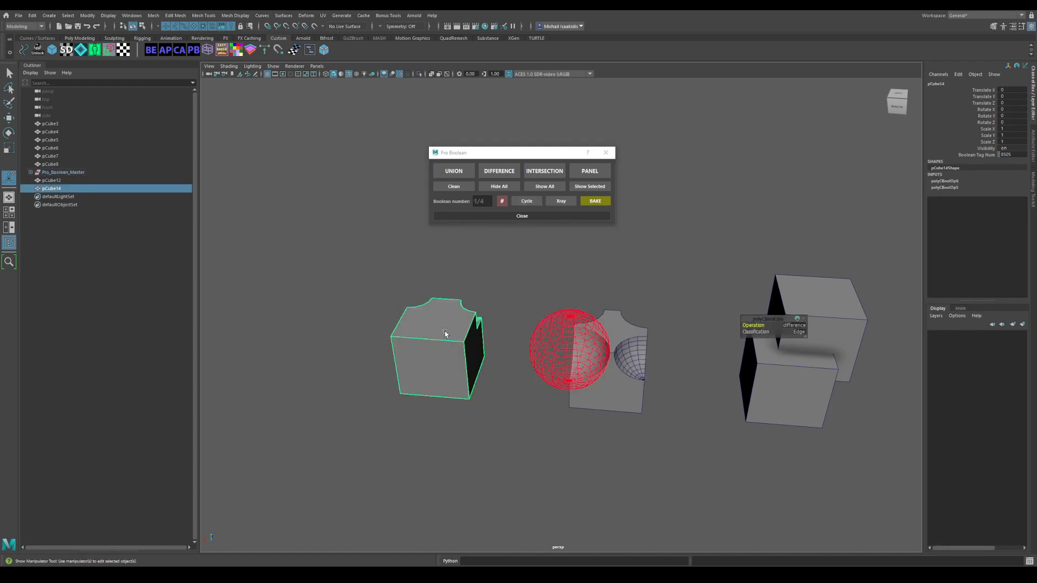
click(527, 201)
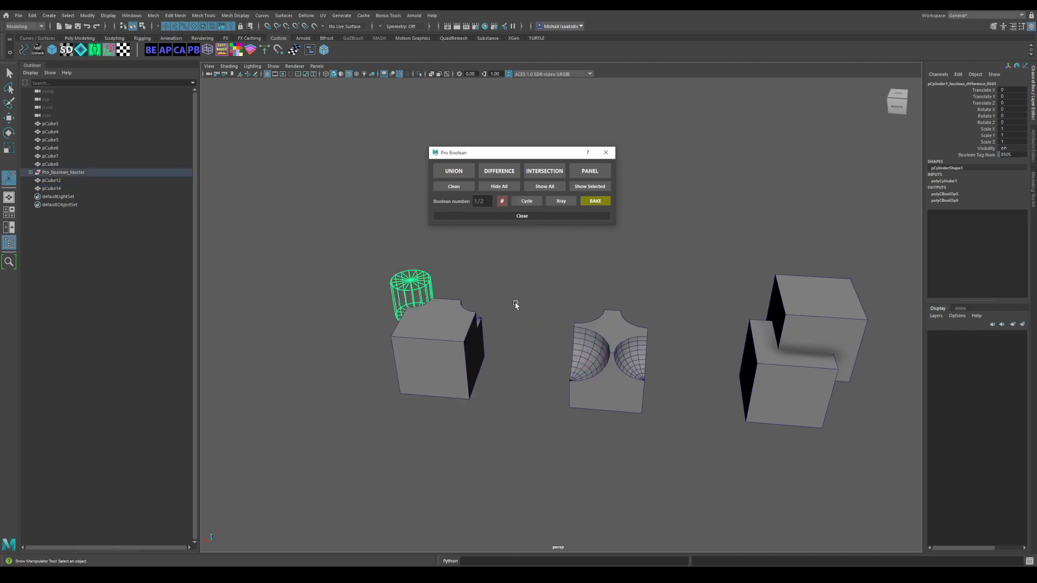
click(527, 201)
click(527, 202)
click(527, 201)
click(528, 201)
Select the sphere-carved cube and show all Boolean cutters again
click(525, 280)
alt+drag(500, 285, 513, 283)
alt+middle_drag(564, 291, 538, 296)
alt+drag(538, 296, 529, 298)
alt+middle_drag(575, 302, 478, 301)
click(464, 328)
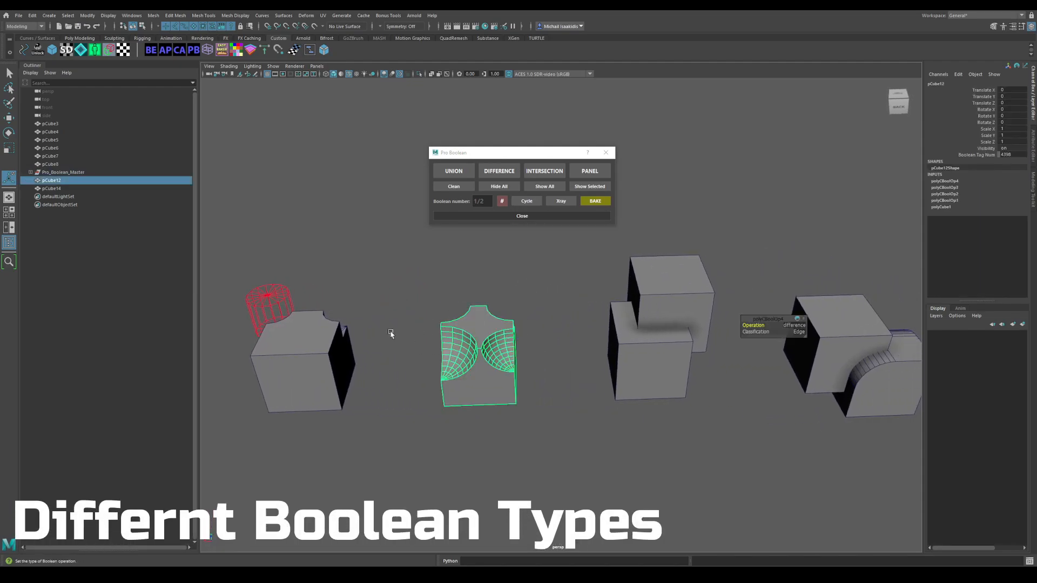
click(533, 187)
Duplicate the pair of overlapping cubes and move the copies beyond the cylinder-carved cube at the end of the row
scroll(533, 308, down, 3)
mouse_move(533, 308)
alt+middle_down()
mouse_move(524, 309)
mouse_move(553, 313)
alt+middle_up()
drag(540, 294, 227, 303)
scroll(562, 329, down, 4)
key(w)
key(ctrl+d)
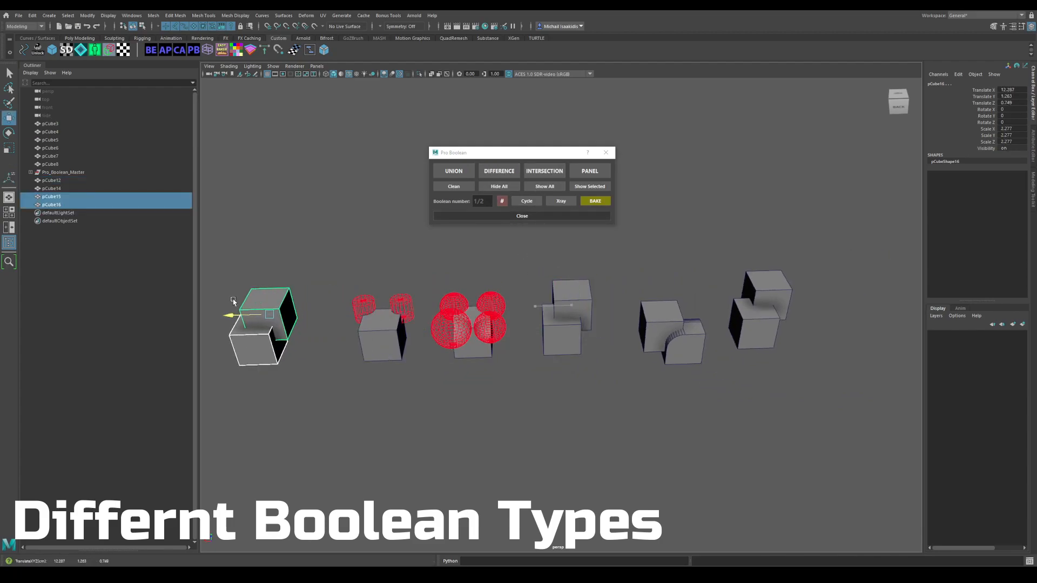
Bevel all edges of the upper cube in the copied pair into rounded corners and return to object selection
alt+middle_drag(227, 303, 465, 303)
scroll(518, 313, up, 3)
click(519, 313)
key(F10)
drag(418, 241, 568, 375)
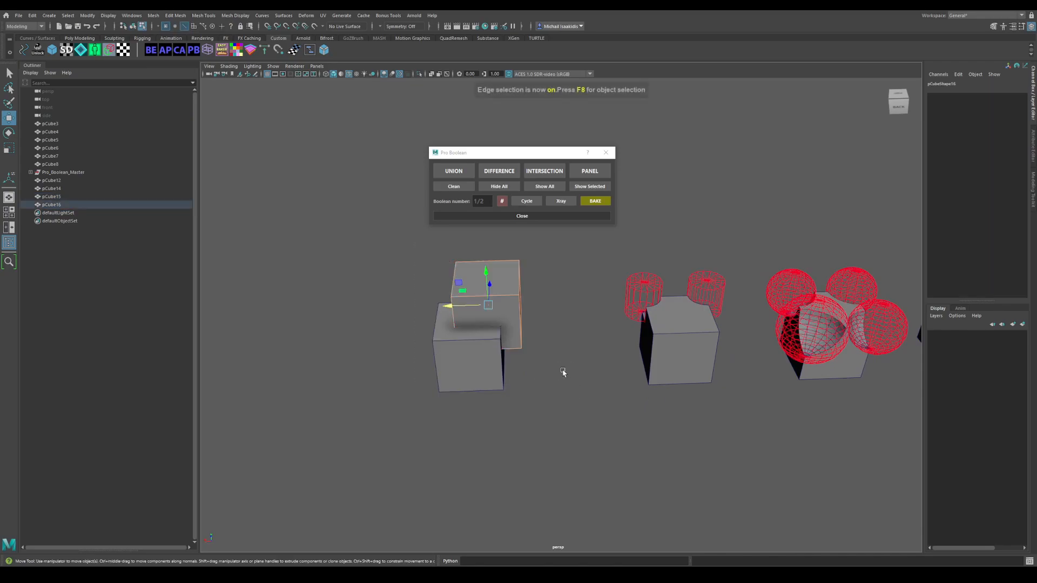
key(ctrl+b)
middle_drag(519, 352, 544, 356)
key(F8)
key(w)
Combine the plain cube and the rounded cube with a Boolean union and clear the selection
click(479, 368)
shift+click(507, 286)
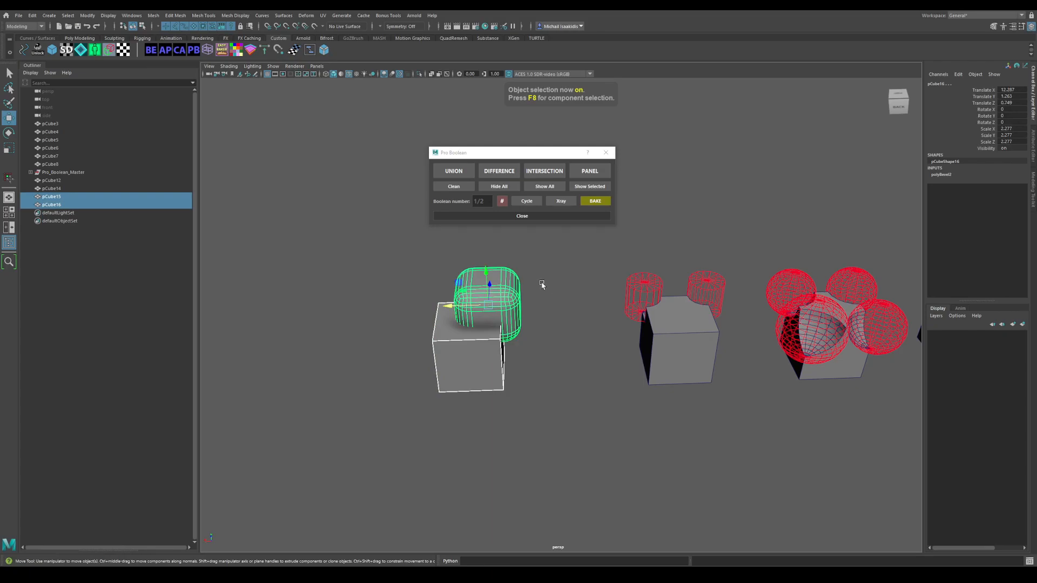
click(469, 175)
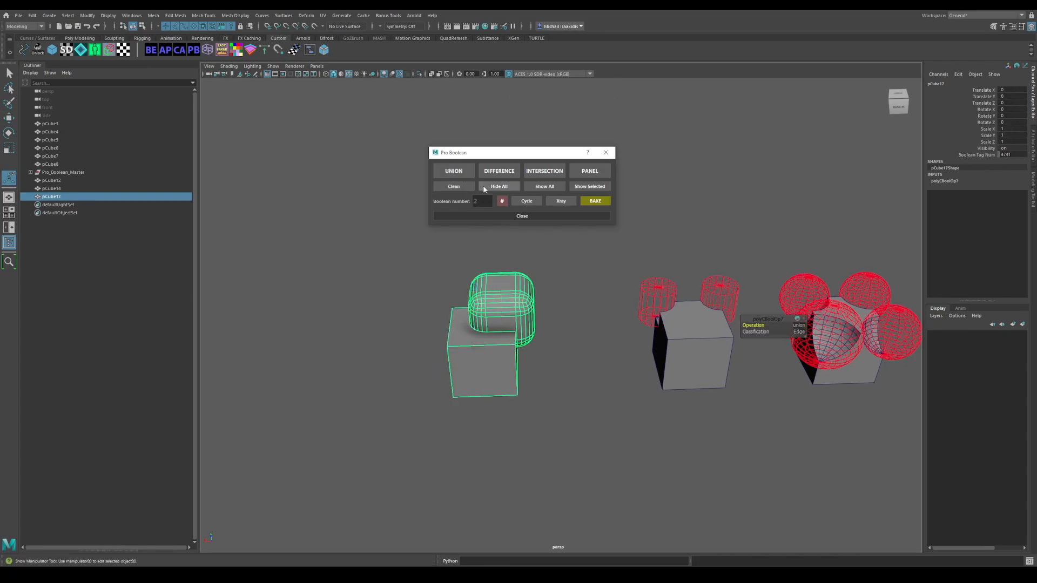
key(f)
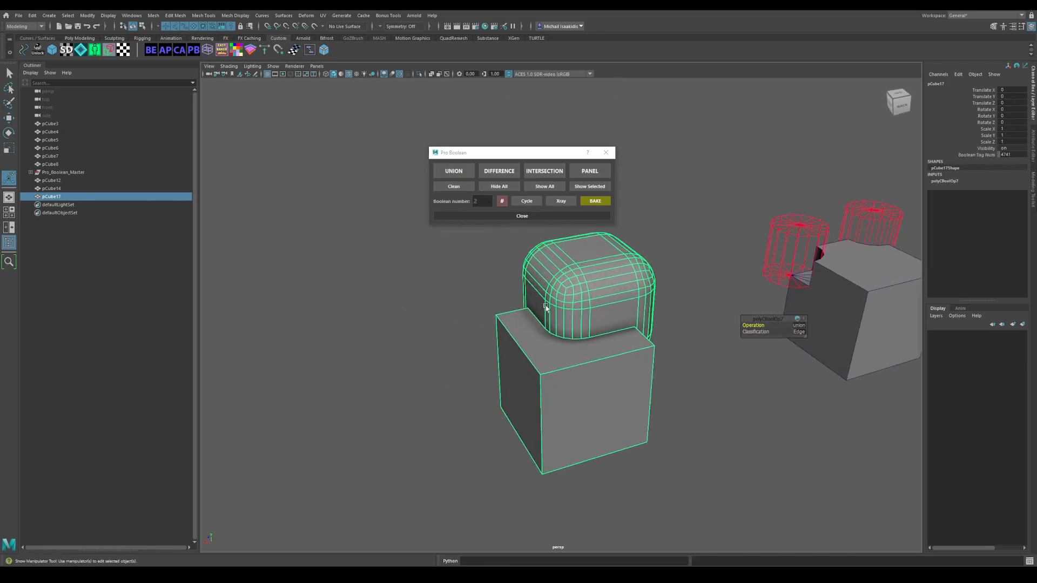
click(453, 292)
alt+drag(600, 312, 517, 307)
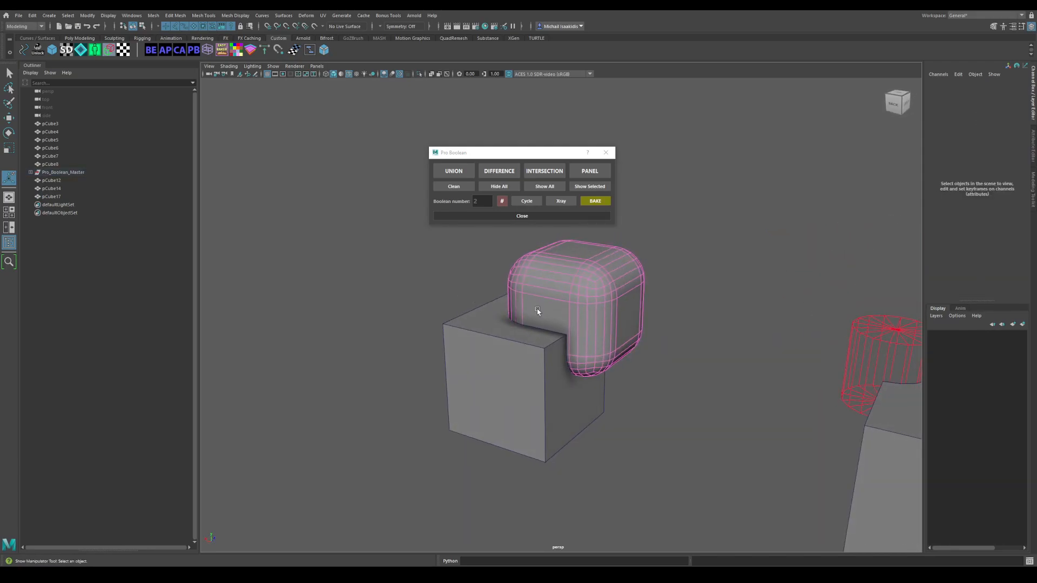
Compare the wireframe colours of the cylinder difference cutters and the rounded union cutter by selecting and deselecting them
scroll(648, 303, down, 4)
alt+middle_drag(666, 315, 521, 299)
alt+drag(583, 291, 589, 313)
click(629, 296)
click(586, 306)
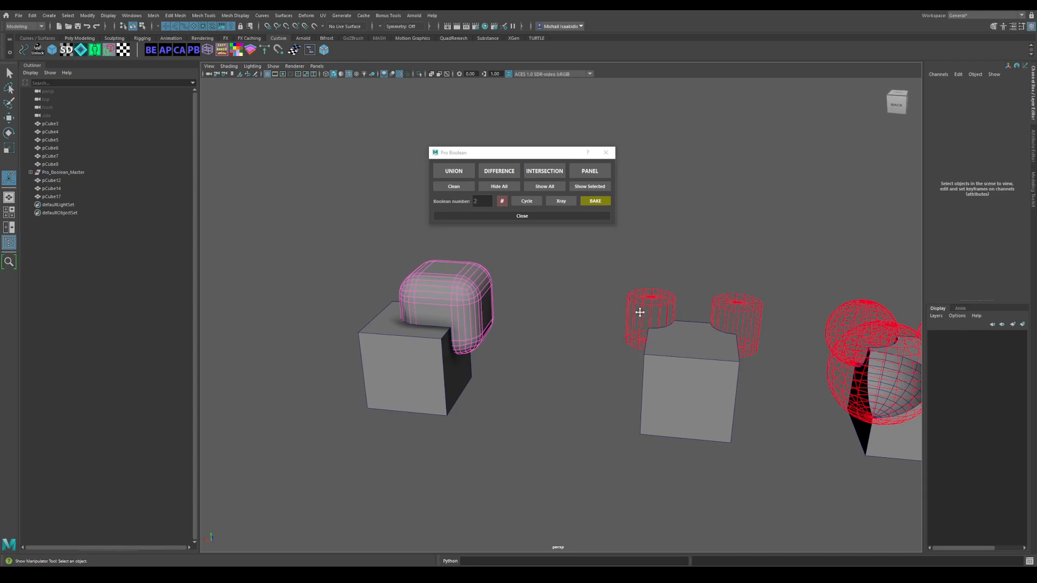
alt+middle_drag(646, 314, 573, 304)
drag(565, 267, 653, 286)
alt+drag(513, 301, 511, 301)
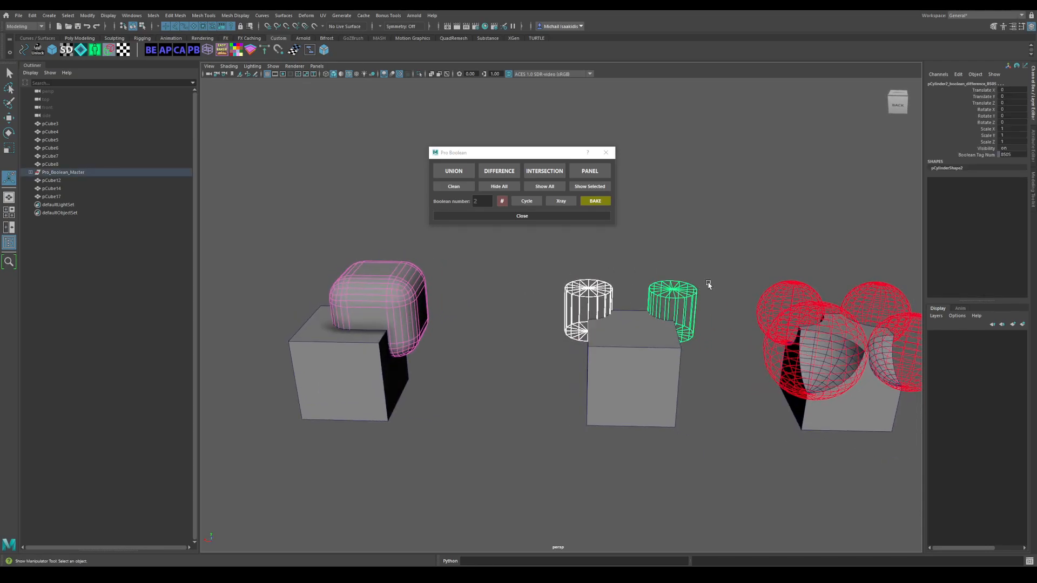
click(394, 306)
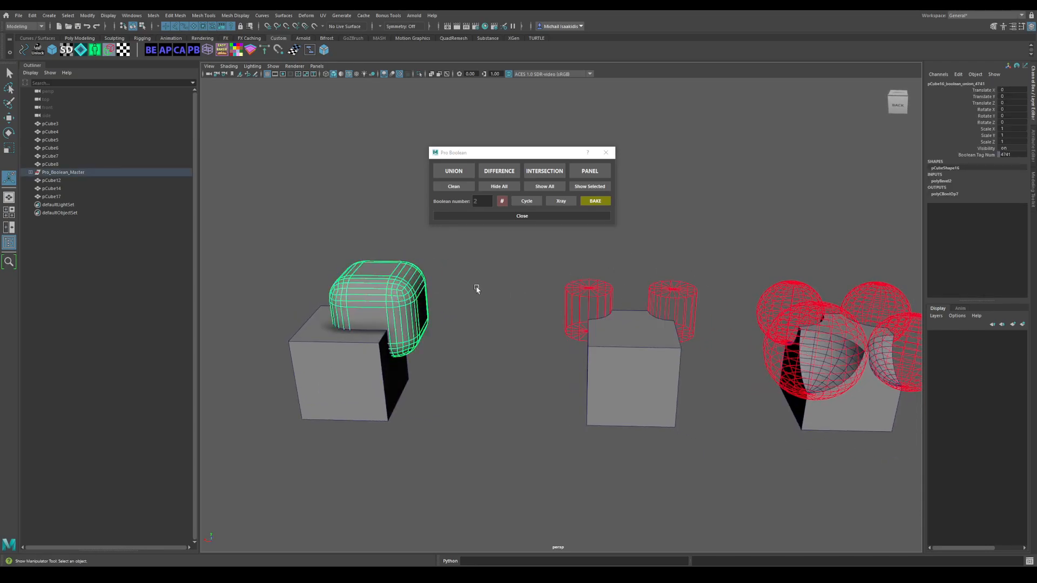
alt+middle_drag(447, 294, 505, 283)
click(500, 280)
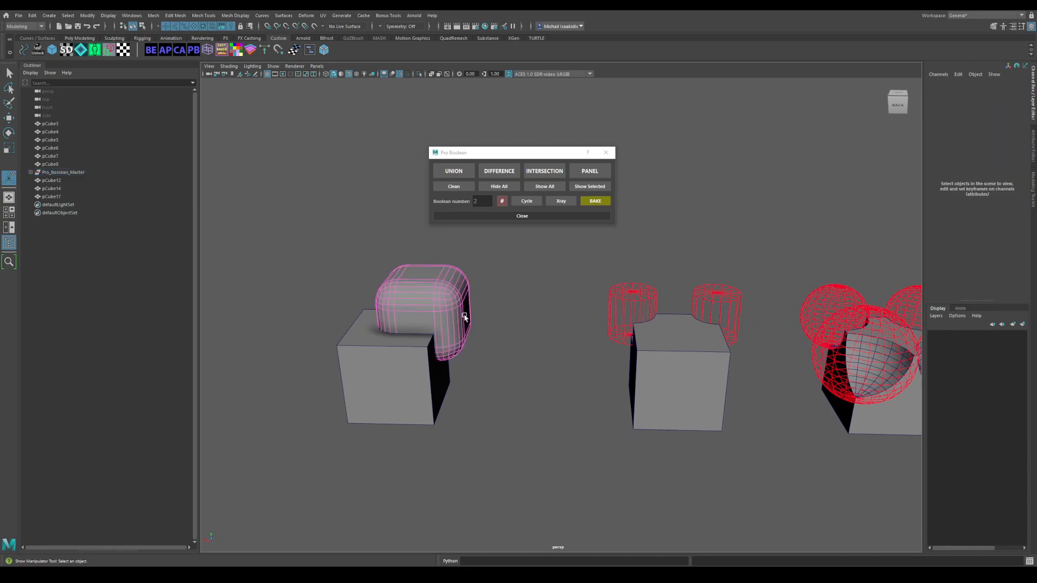
alt+middle_drag(463, 316, 519, 319)
alt+drag(519, 318, 525, 314)
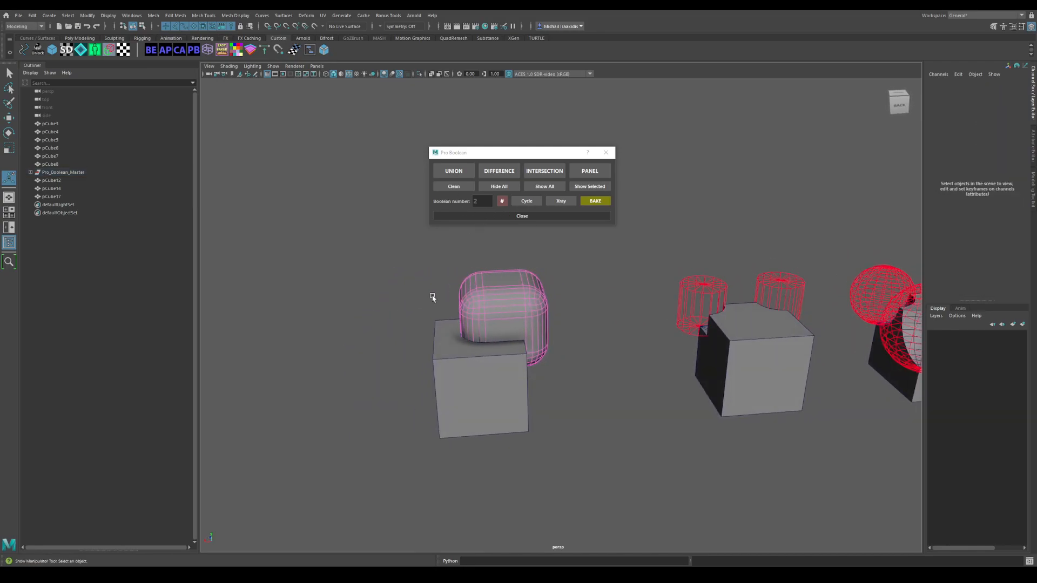
alt+drag(435, 297, 409, 302)
alt+middle_drag(355, 352, 408, 334)
alt+drag(514, 278, 471, 312)
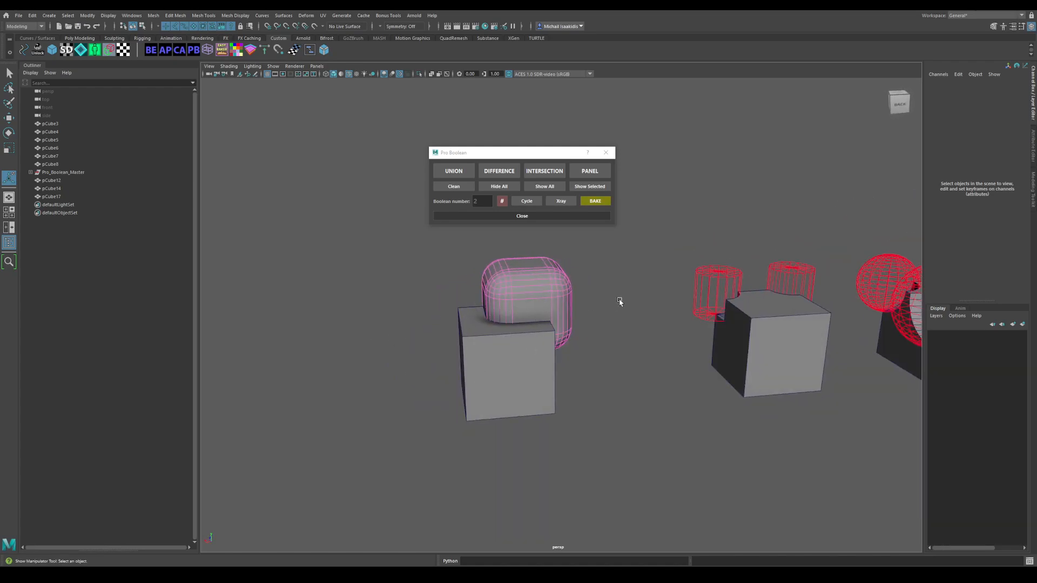
Hide all Boolean cutters, turn on X-ray display and select the union mesh
click(499, 186)
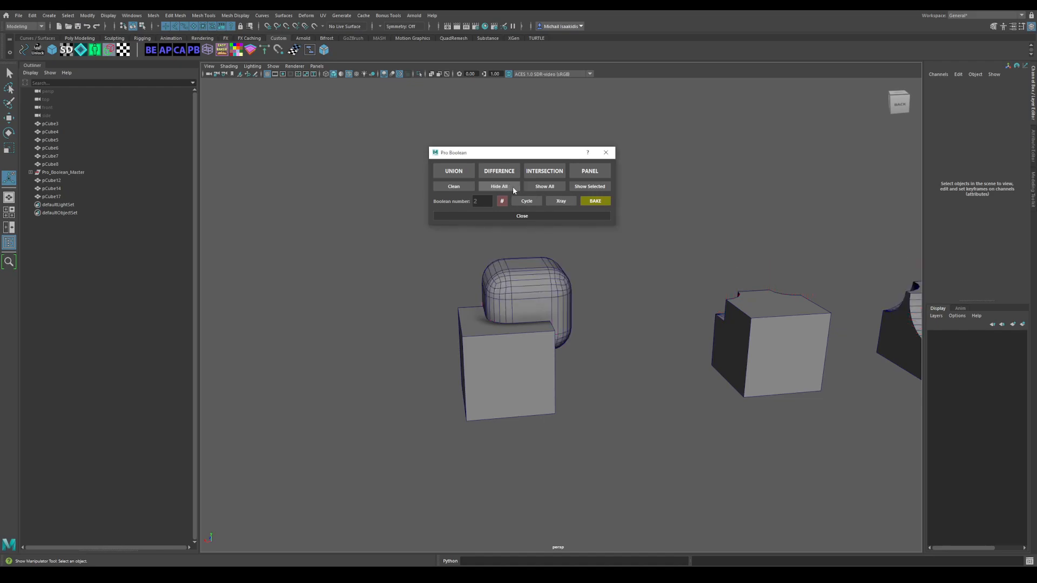
scroll(479, 266, up, 5)
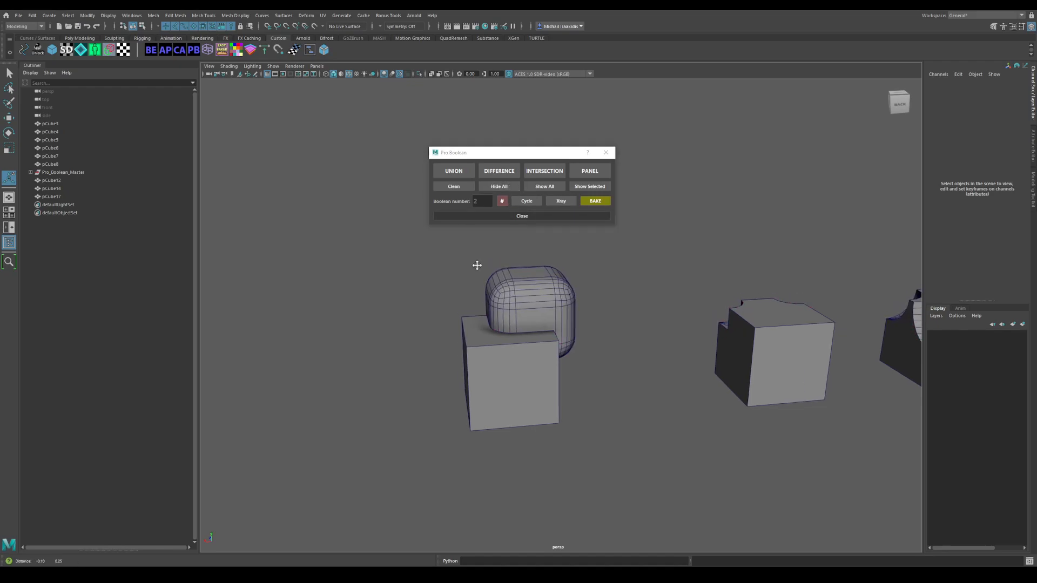
click(560, 201)
mouse_move(570, 286)
alt+mouse_down()
mouse_move(572, 296)
mouse_move(591, 277)
mouse_move(586, 346)
mouse_move(673, 373)
mouse_move(618, 359)
mouse_move(553, 366)
mouse_move(598, 384)
mouse_move(580, 389)
mouse_move(558, 297)
alt+mouse_up()
click(453, 413)
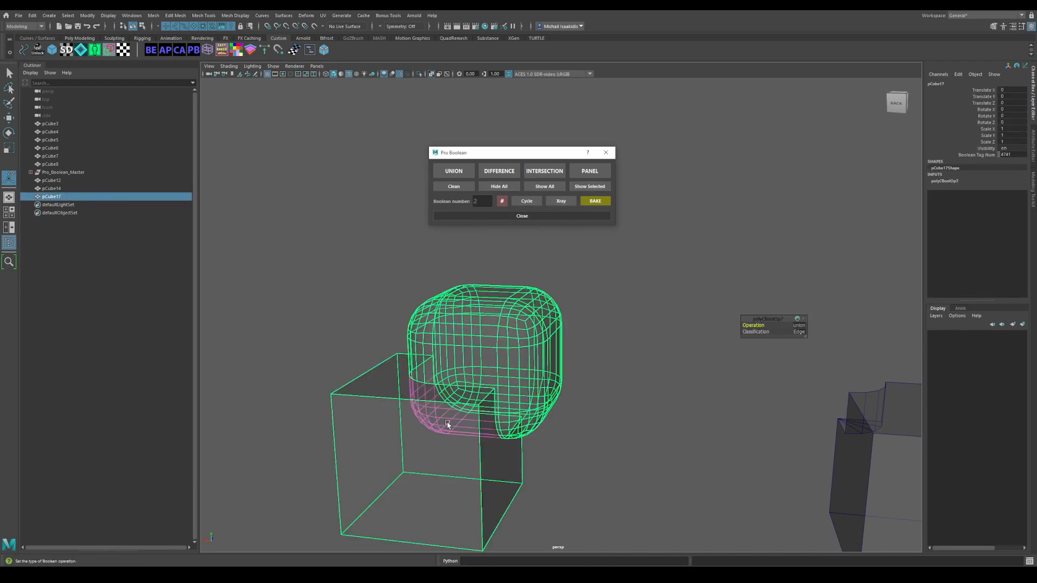
Move the rounded union cutter down against the cube and inspect the updated union
click(429, 432)
key(w)
scroll(524, 374, down, 3)
drag(481, 340, 443, 394)
key(f)
click(365, 368)
scroll(432, 349, down, 5)
alt+drag(432, 347, 455, 338)
Hide the Boolean cutters, turn off wireframe on shaded and select the union mesh to examine its interior
click(505, 189)
mouse_move(420, 302)
alt+mouse_down()
mouse_move(433, 281)
mouse_move(412, 254)
mouse_move(596, 335)
mouse_move(564, 337)
mouse_move(492, 308)
mouse_move(538, 352)
mouse_move(514, 347)
mouse_move(518, 361)
mouse_move(573, 376)
mouse_move(615, 358)
mouse_move(628, 364)
mouse_move(616, 359)
alt+mouse_up()
key(alt+5)
click(564, 337)
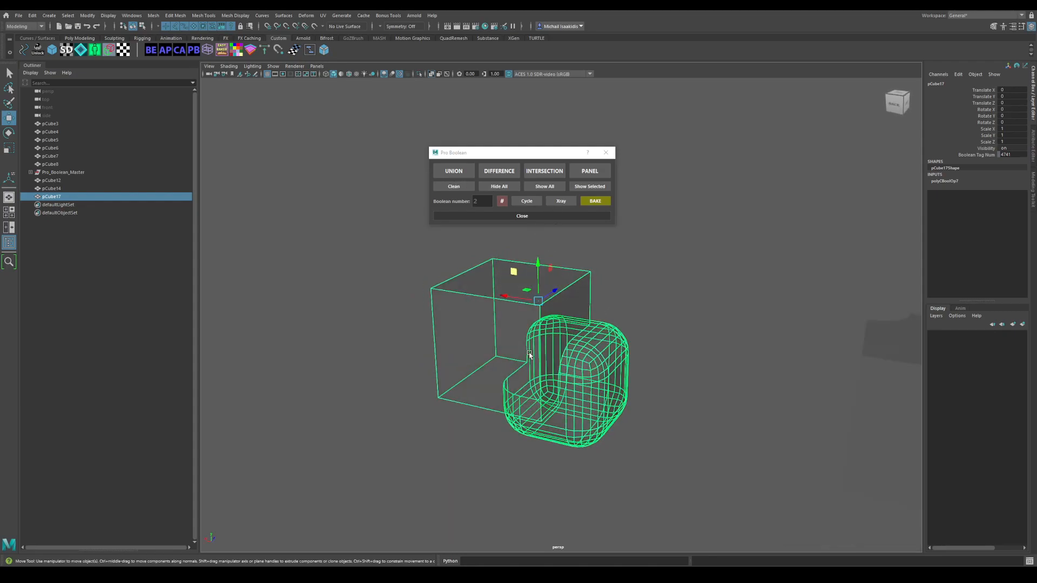
alt+drag(533, 352, 538, 357)
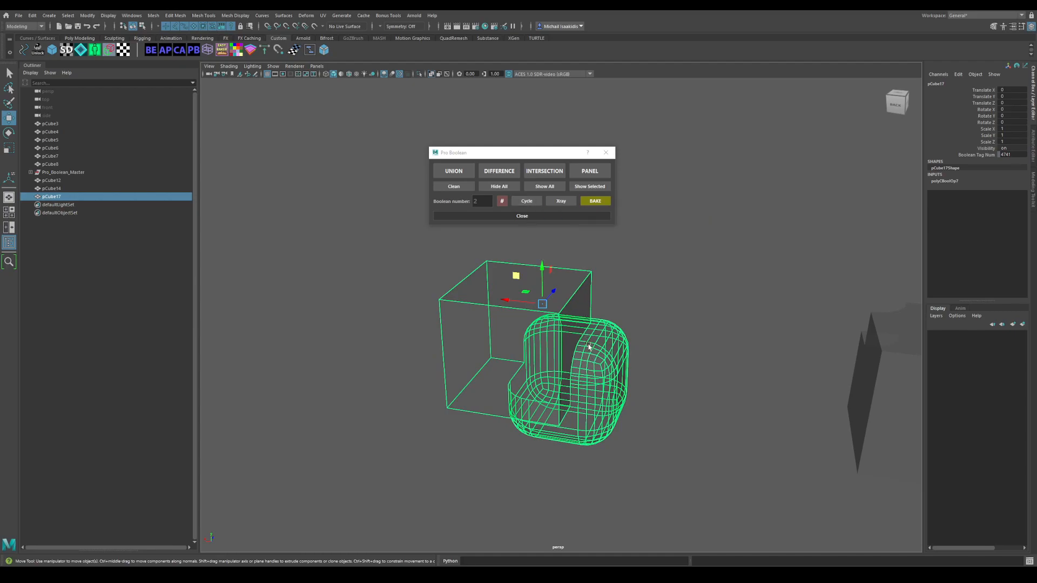
alt+drag(507, 254, 543, 217)
Show all Boolean cutters, select the rounded union cutter and turn off X-ray display
click(536, 189)
click(559, 389)
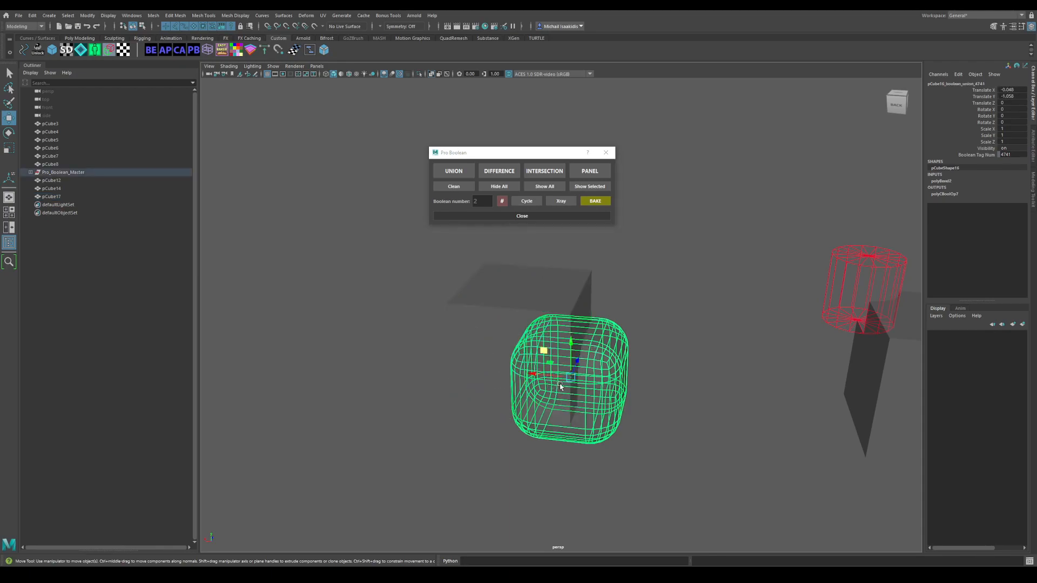
click(560, 203)
alt+drag(623, 288, 500, 303)
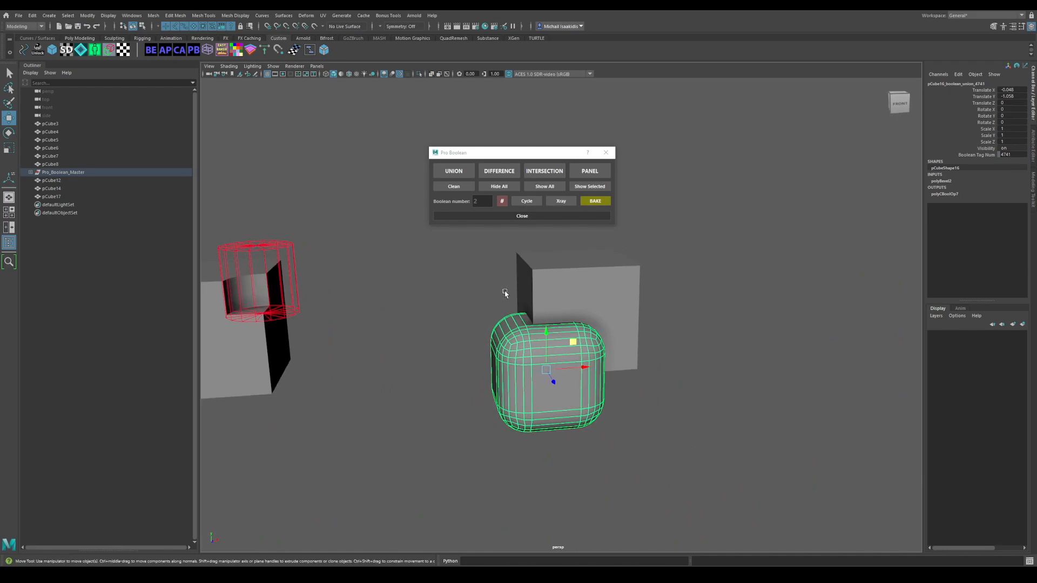
Switch the rounded cutter's Boolean operation to difference and on to intersection
shift+click(528, 202)
alt+drag(500, 274, 492, 259)
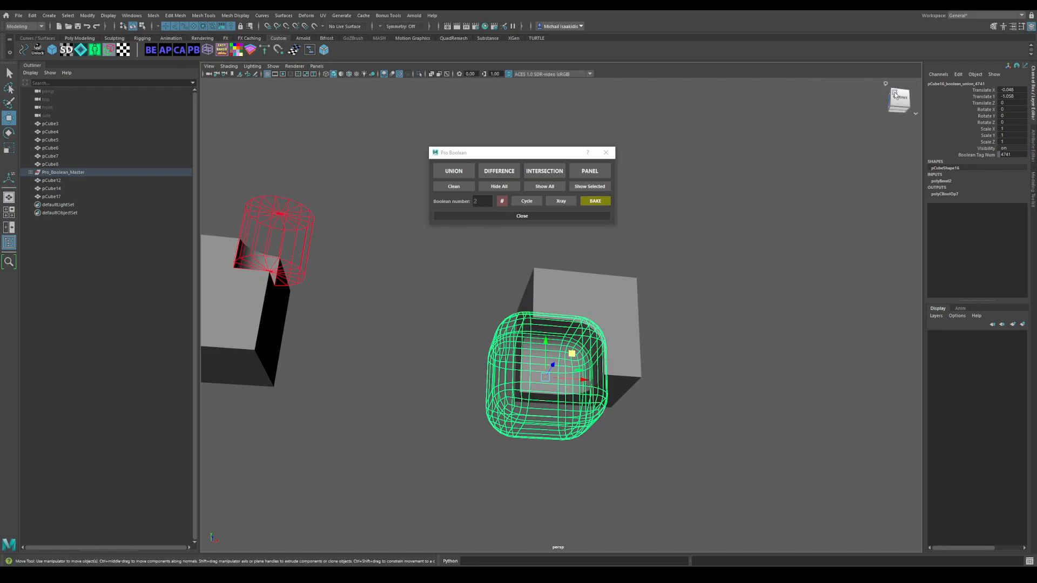
shift+click(527, 202)
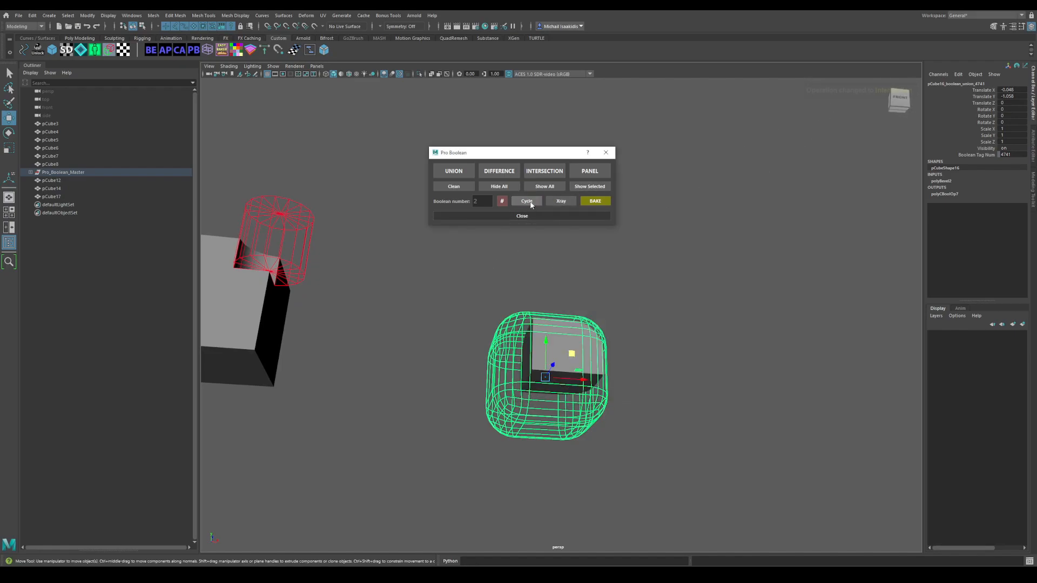
Cycle the rounded cutter's operation repeatedly through union, difference and intersection, ending on union
alt+drag(611, 281, 556, 265)
click(522, 201)
click(522, 202)
click(522, 202)
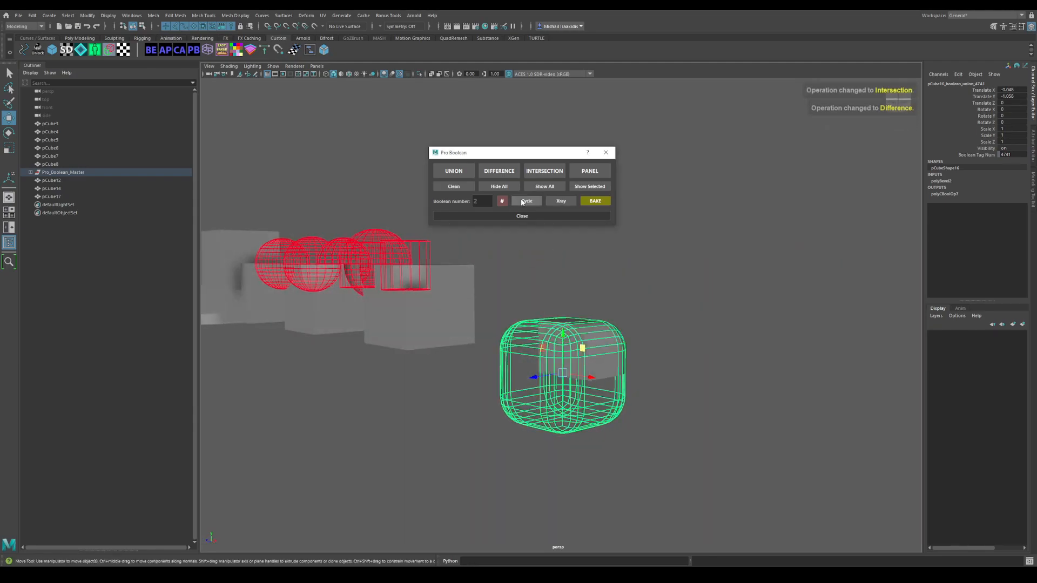
click(522, 202)
click(523, 201)
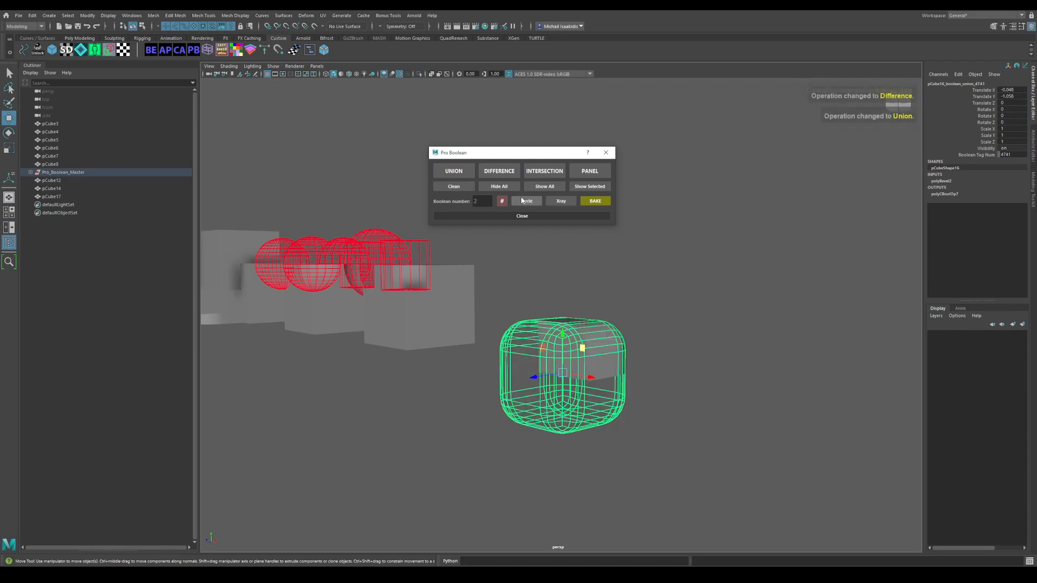
click(522, 201)
alt+drag(537, 238, 562, 266)
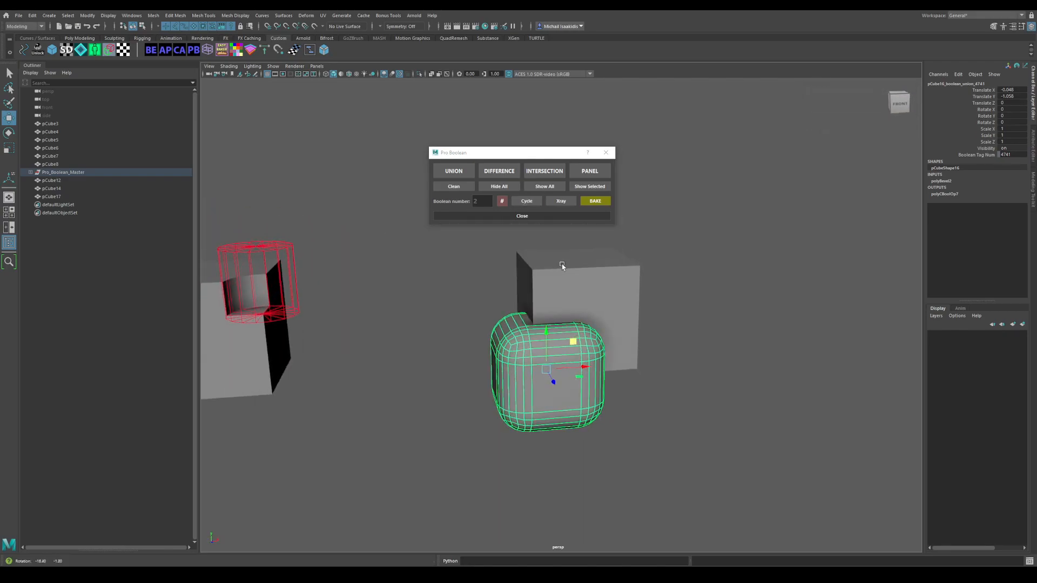
alt+middle_drag(521, 270, 527, 275)
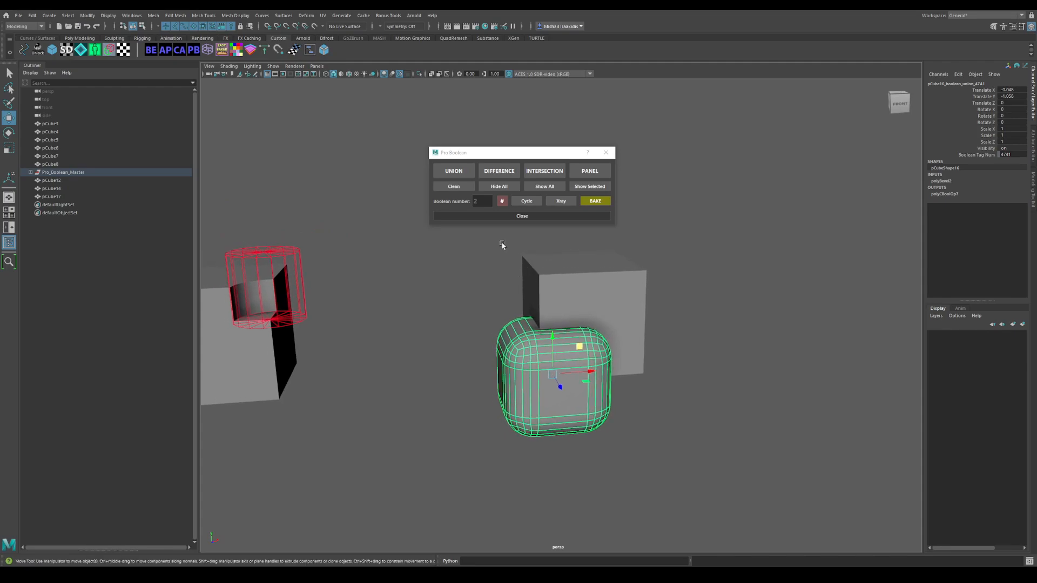
Change the rounded cutter's operation to difference and clear the selection
alt+drag(454, 280, 489, 292)
mouse_move(488, 292)
alt+right_down()
mouse_move(467, 288)
mouse_move(491, 278)
alt+right_up()
click(525, 202)
alt+drag(513, 241, 600, 318)
click(592, 302)
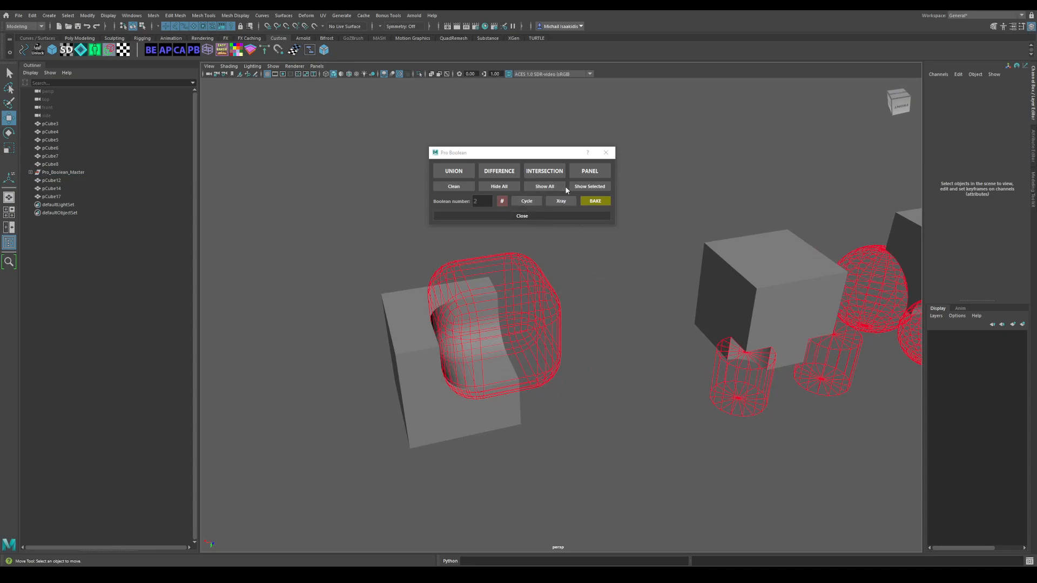
Hide all Boolean cutters and view the row of carved cubes
click(509, 185)
mouse_move(600, 287)
alt+mouse_down()
mouse_move(554, 271)
mouse_move(607, 284)
alt+mouse_up()
alt+middle_drag(607, 285, 485, 315)
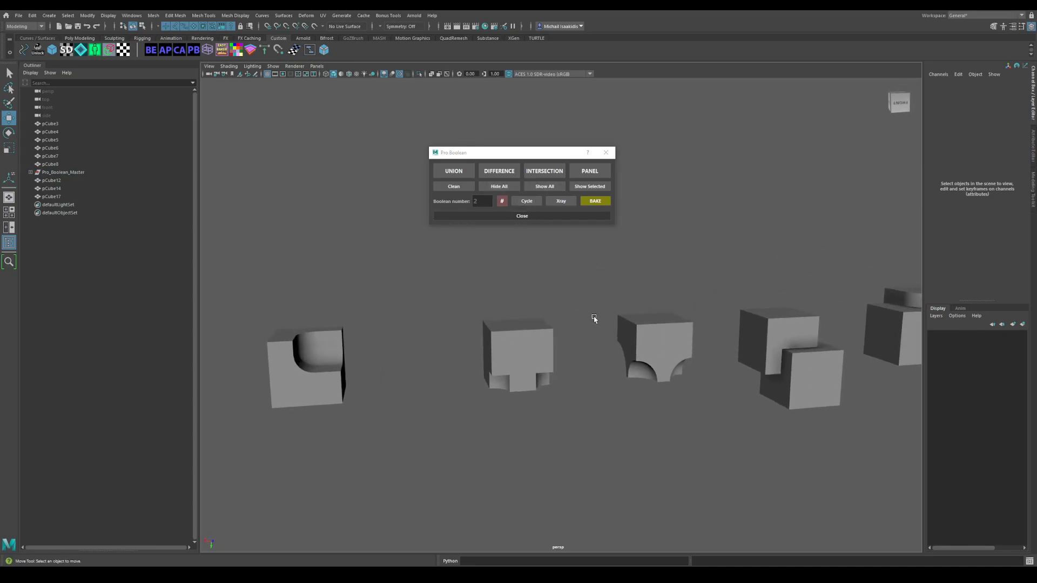
Create an intersection Boolean from the two overlapping plain cubes in the row
alt+middle_drag(596, 318, 470, 316)
alt+drag(470, 316, 526, 310)
click(529, 310)
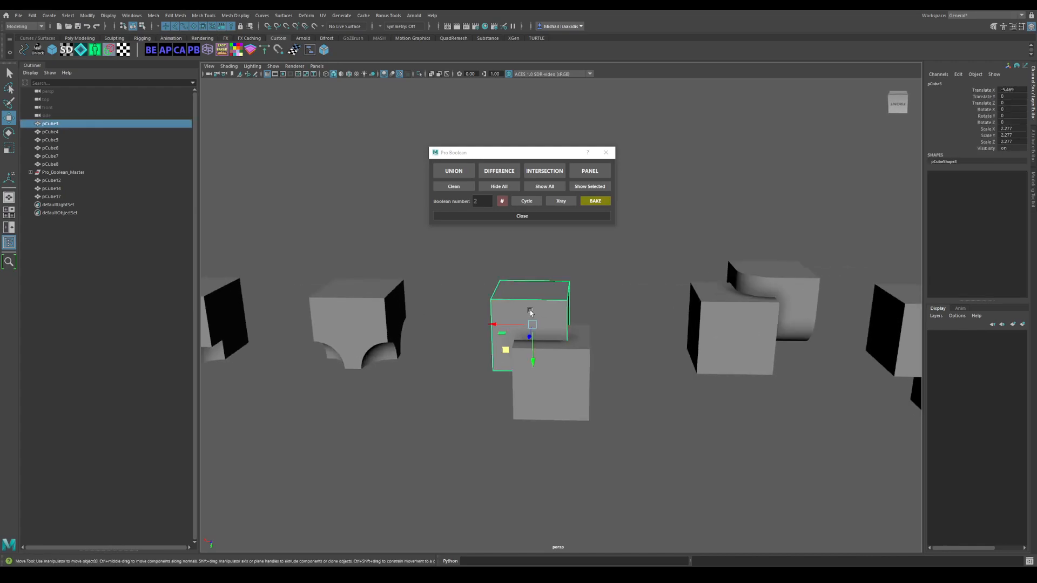
shift+click(559, 370)
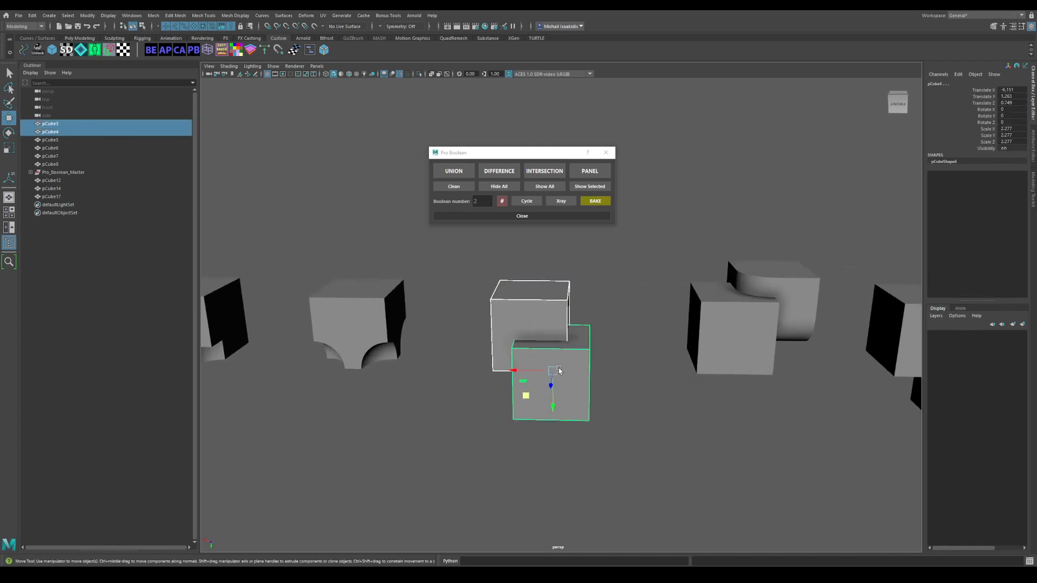
click(544, 171)
scroll(491, 329, up, 3)
Move the lower cube cutter of the intersection to about X 0.077, Y -0.205, Z -0.086
click(586, 345)
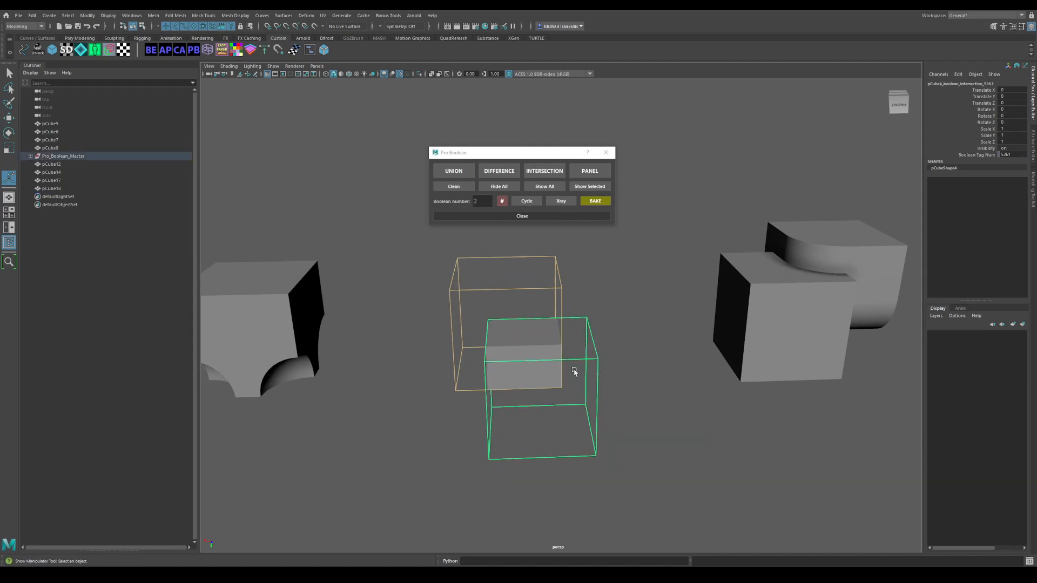
key(w)
drag(541, 389, 529, 366)
mouse_move(456, 375)
alt+mouse_down()
mouse_move(525, 353)
mouse_move(468, 364)
alt+mouse_up()
Select the intersection result and cycle through its cutters to show them one at a time, ending on cutter 2/2
click(494, 375)
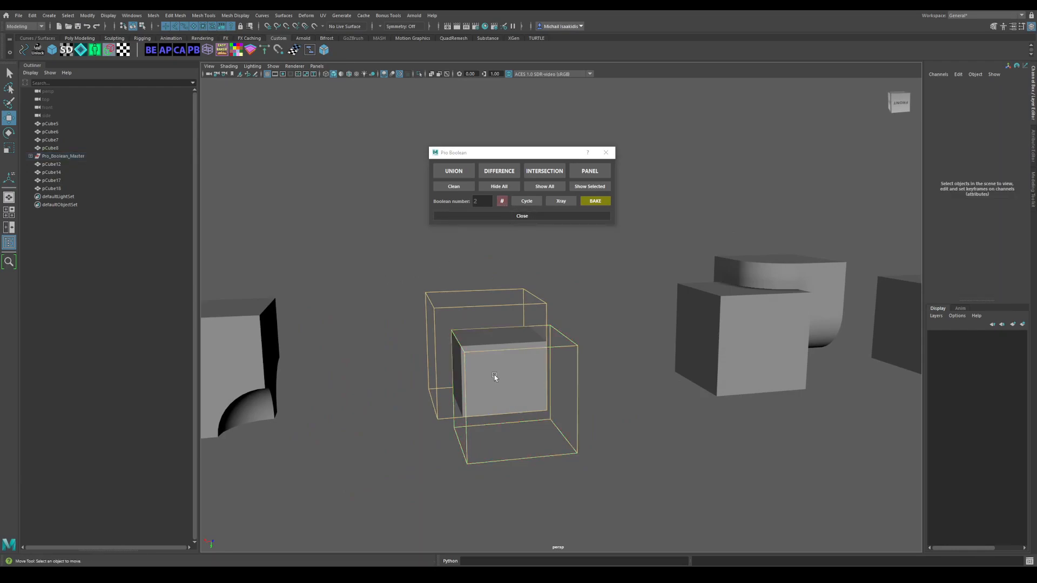
click(522, 202)
click(521, 202)
click(521, 202)
click(521, 202)
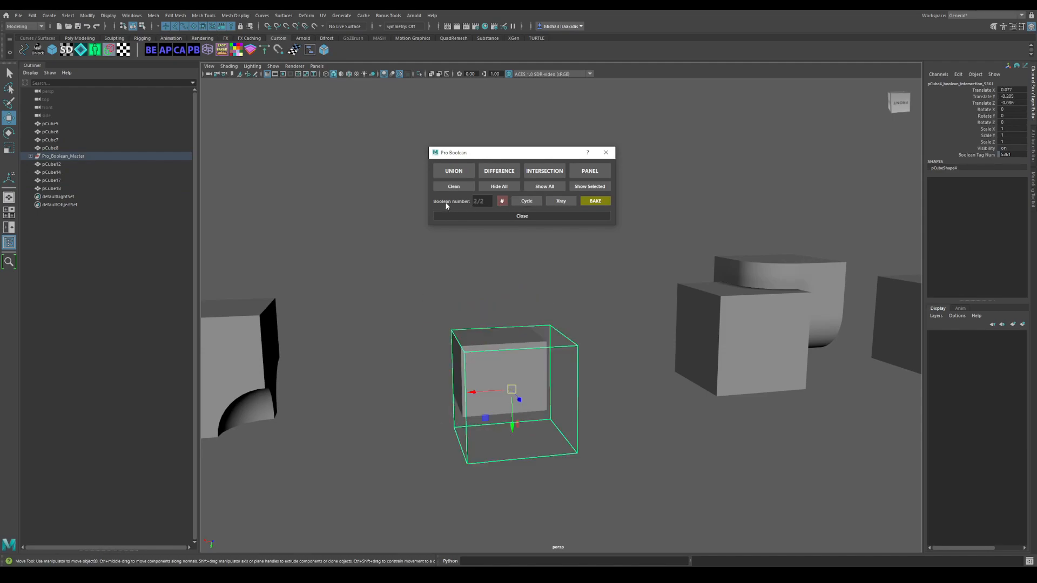
Select the intersection result and show all of its Boolean cutters
alt+drag(602, 317, 477, 343)
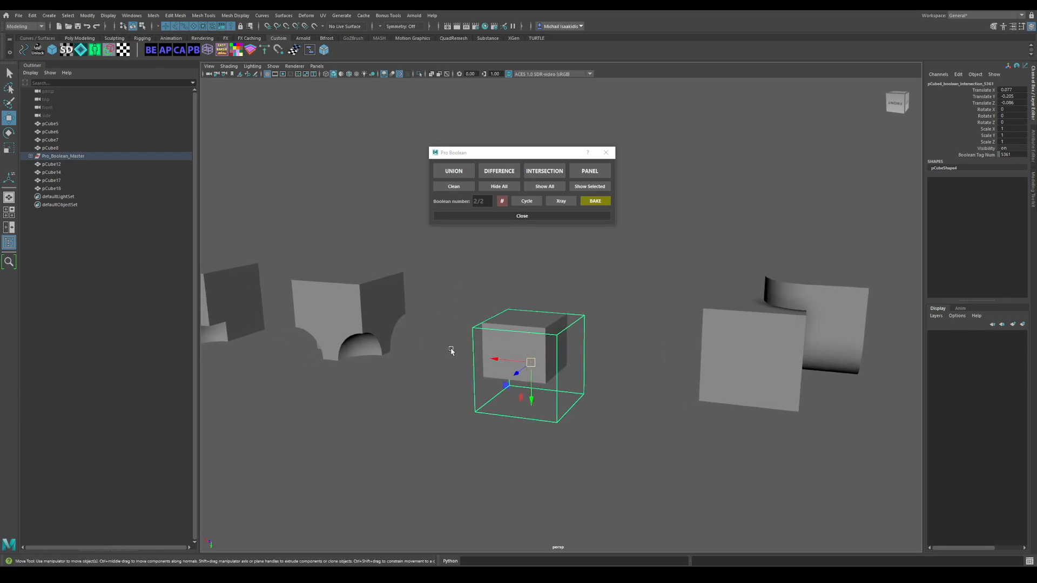
click(492, 351)
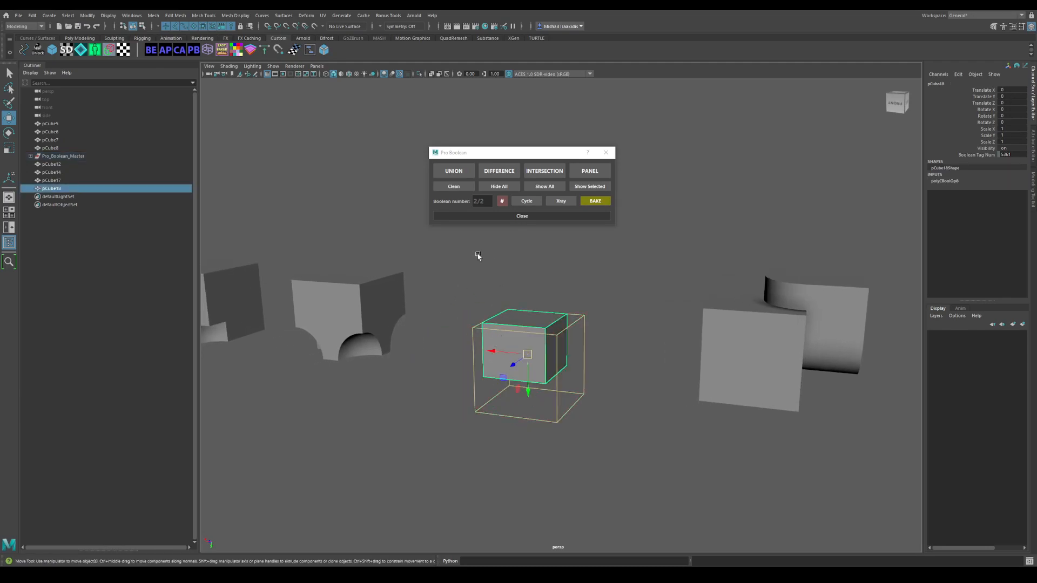
click(545, 186)
alt+drag(441, 301, 466, 306)
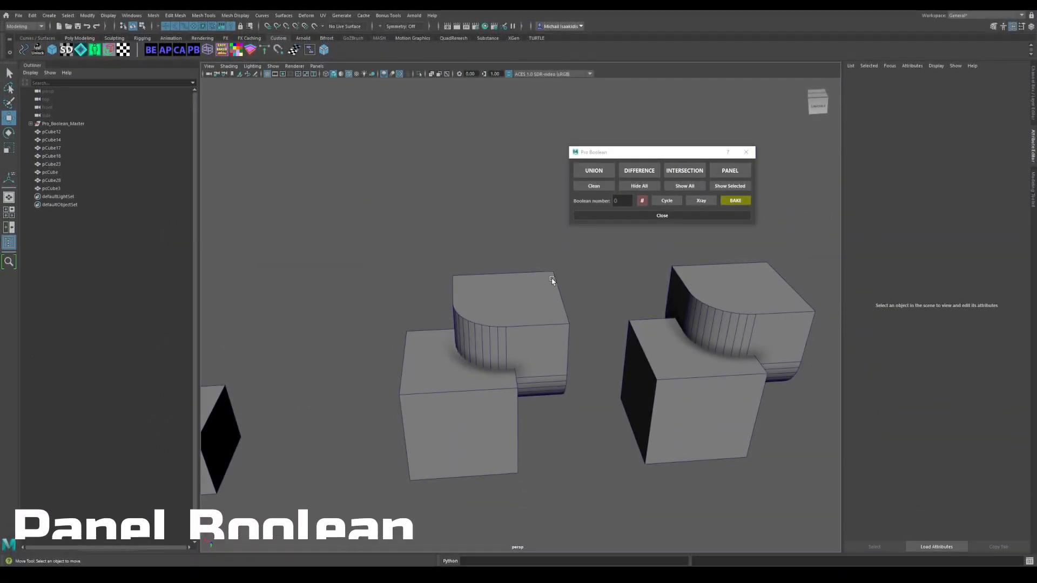
Create a panel Boolean from the plain cube and the rounded cube overlapping its corner
alt+drag(590, 282, 624, 287)
click(471, 394)
shift+click(536, 334)
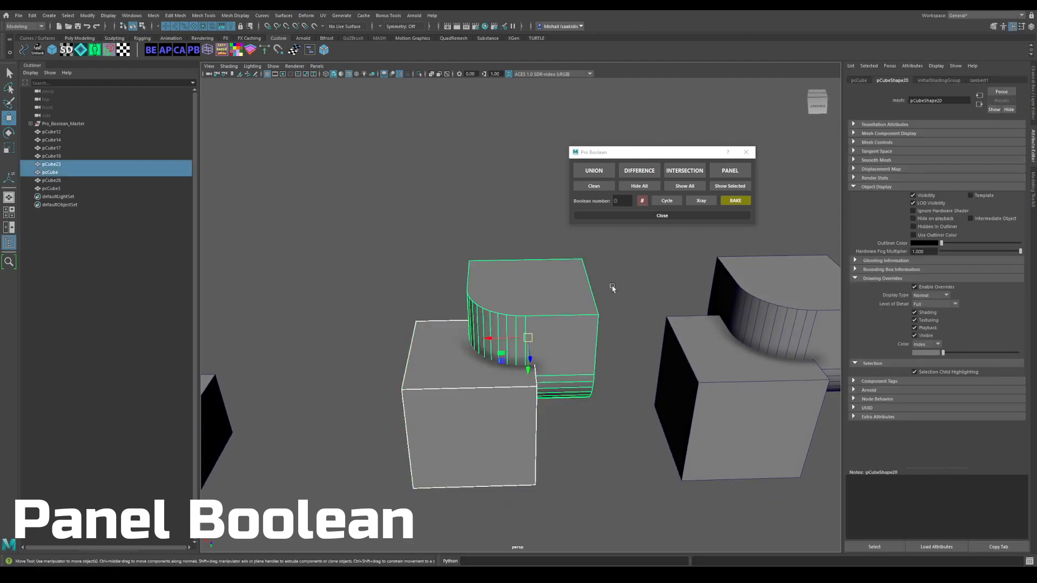
click(723, 168)
Examine the panel split on the cube from several angles and select the larger piece
alt+drag(645, 271, 587, 319)
drag(571, 296, 594, 315)
scroll(550, 341, up, 4)
alt+drag(549, 342, 489, 378)
key(w)
click(662, 457)
alt+drag(555, 319, 542, 342)
click(542, 343)
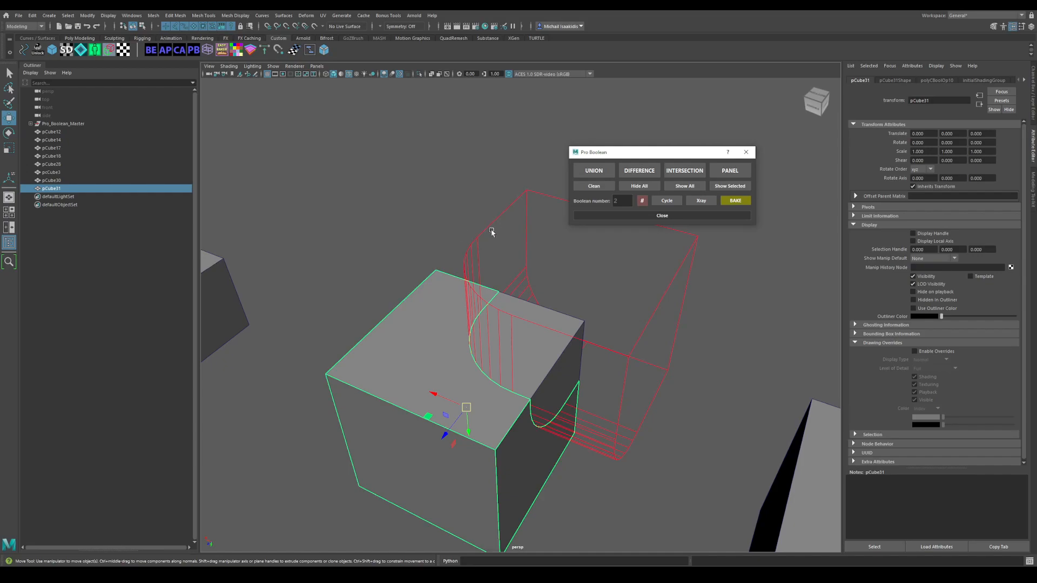
alt+drag(391, 355, 400, 326)
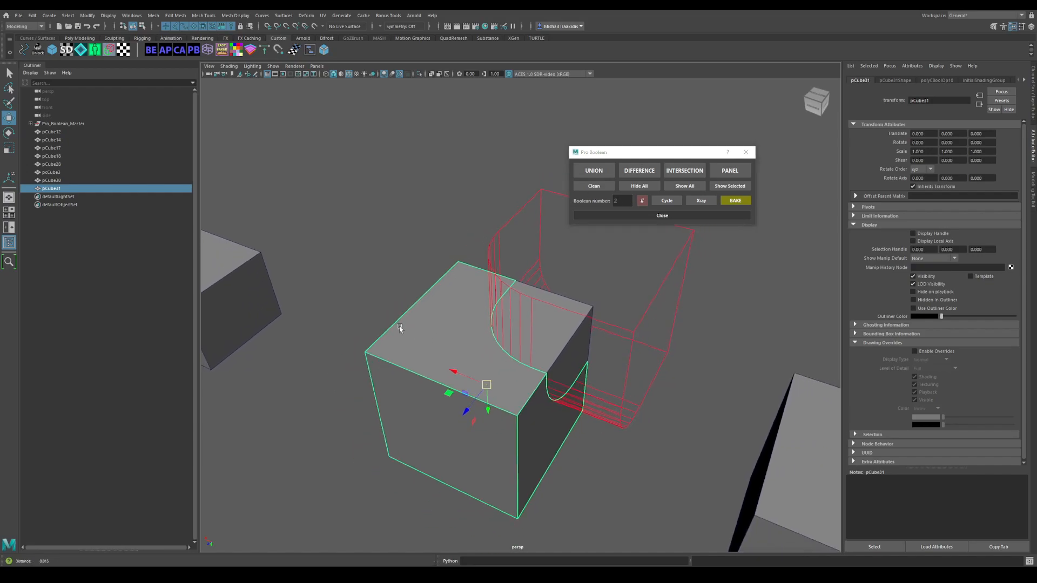
alt+drag(533, 259, 517, 258)
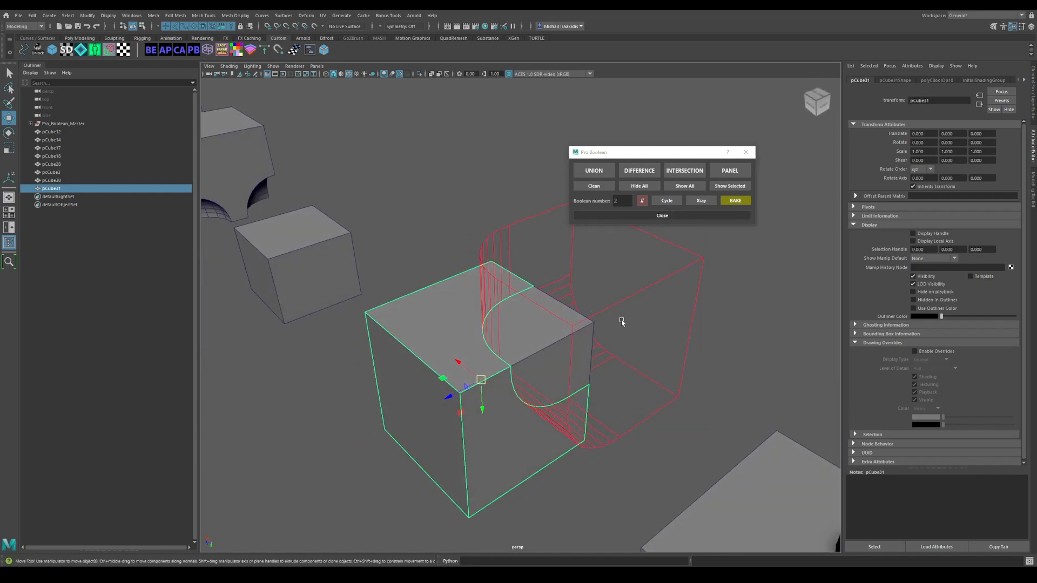
Scale the rounded difference cutter uniformly to 1.07 to open a gap between the panel pieces
click(617, 304)
click(620, 305)
key(r)
drag(570, 327, 581, 328)
click(767, 311)
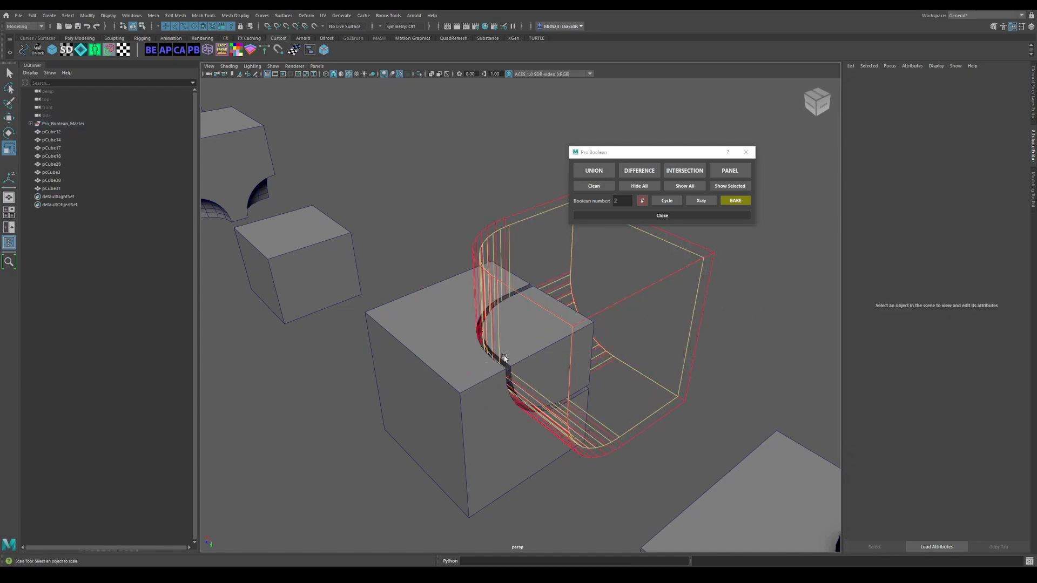
Select the larger piece, the scaled cutter and the smaller corner piece in turn to examine the panel separation
click(460, 338)
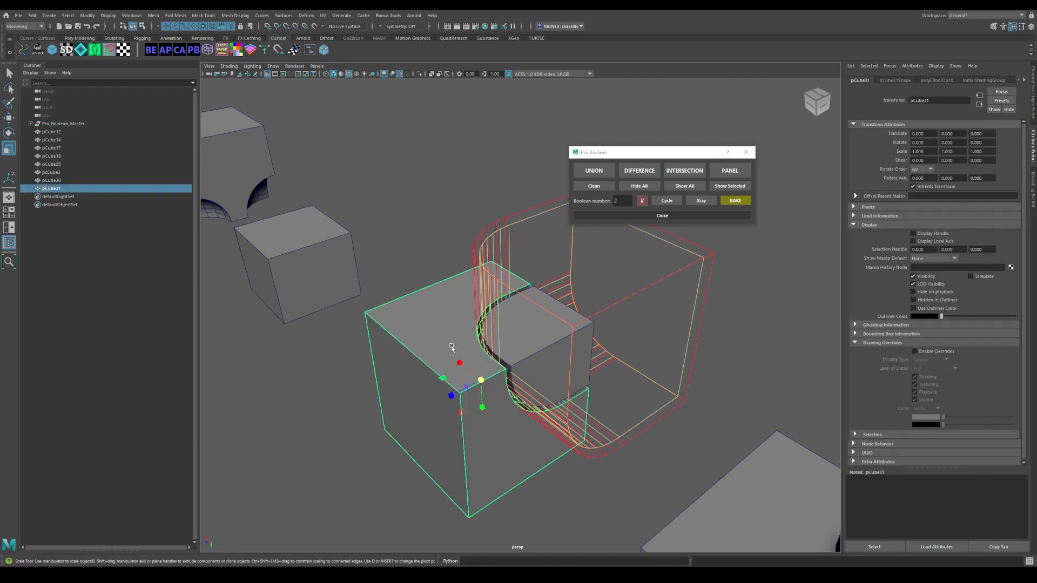
click(712, 268)
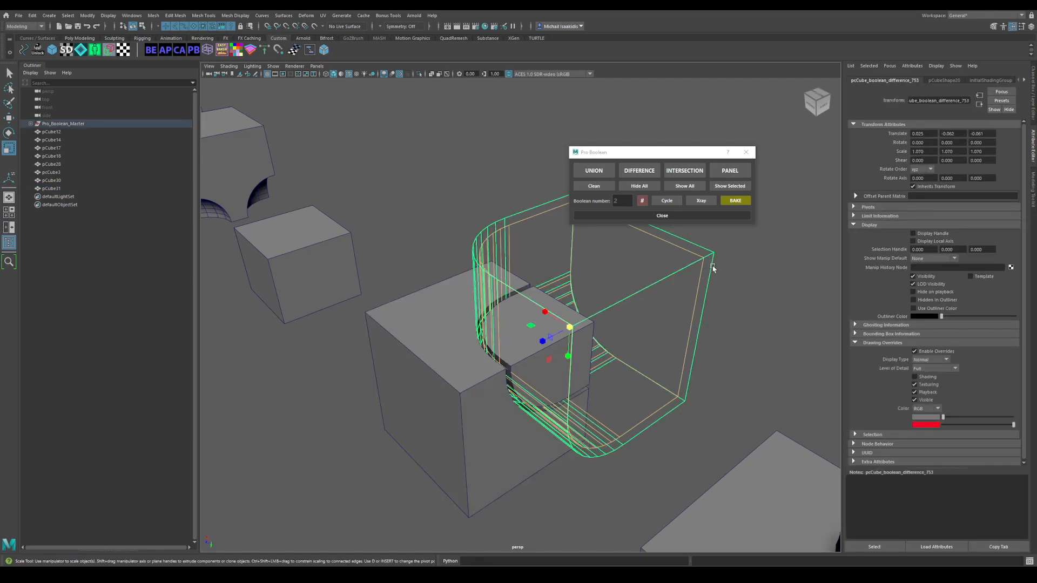
click(764, 329)
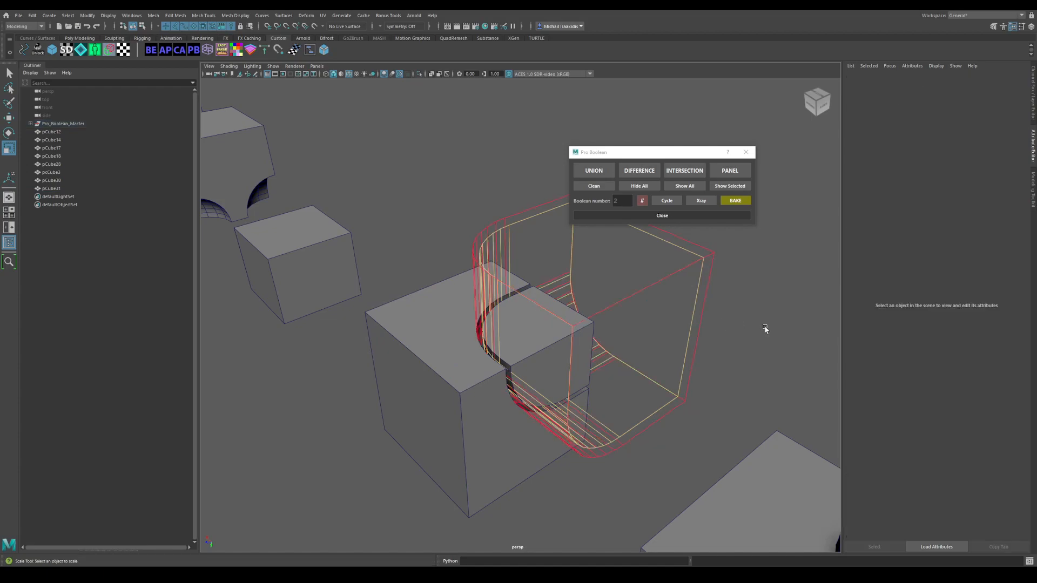
click(480, 410)
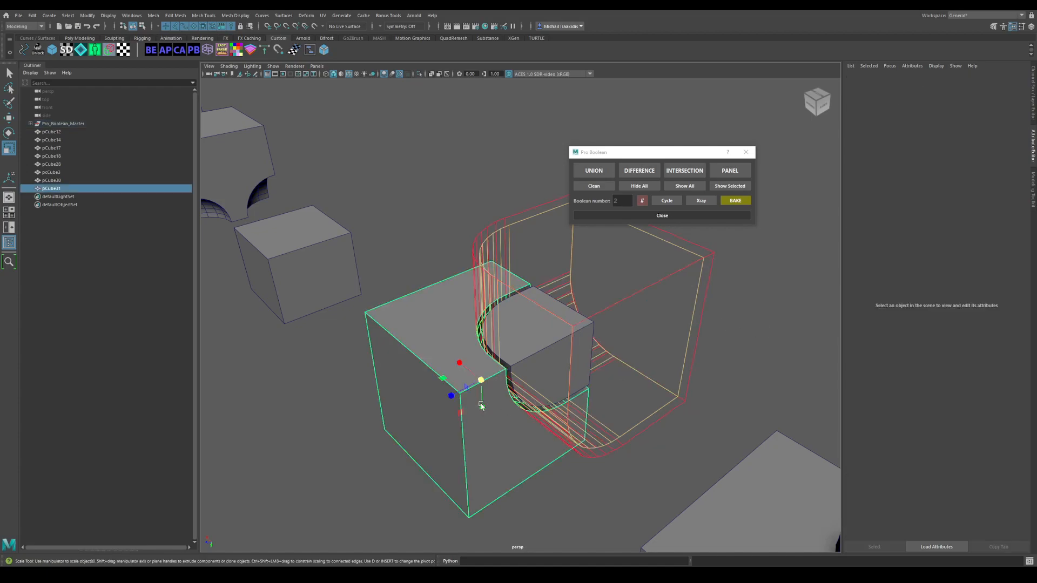
click(537, 348)
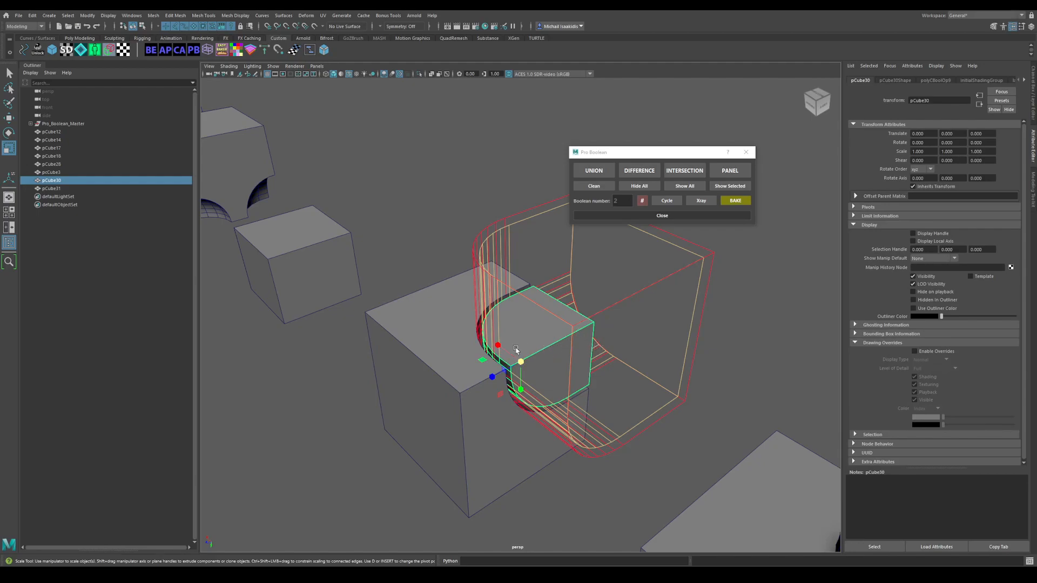
click(597, 434)
click(479, 406)
alt+drag(587, 397, 730, 429)
click(643, 425)
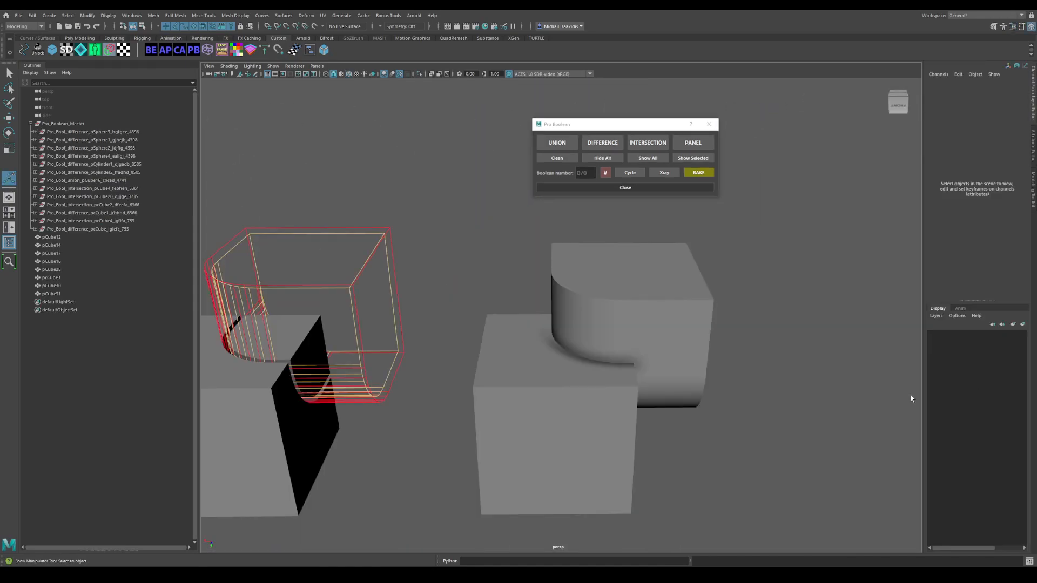
Create a panel Boolean from the second pair of plain and rounded cubes
click(513, 333)
alt+drag(526, 251, 522, 277)
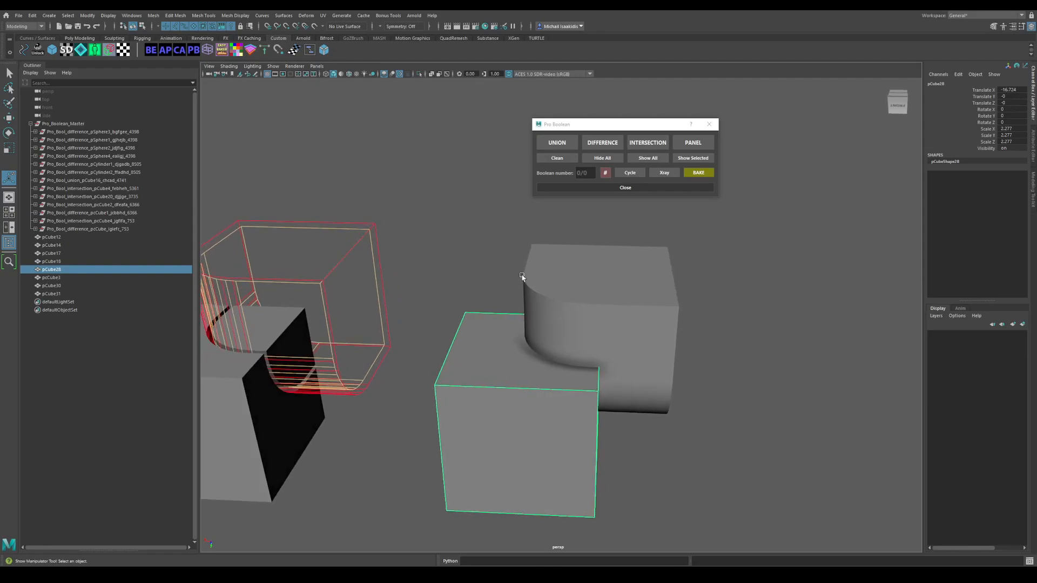
shift+click(564, 293)
alt+middle_drag(726, 324, 714, 330)
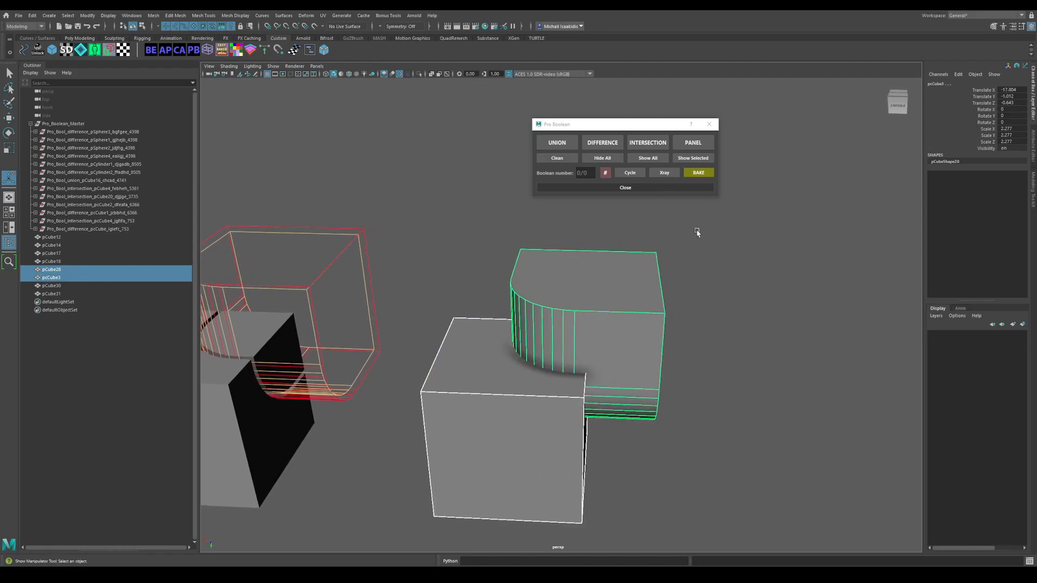
click(694, 144)
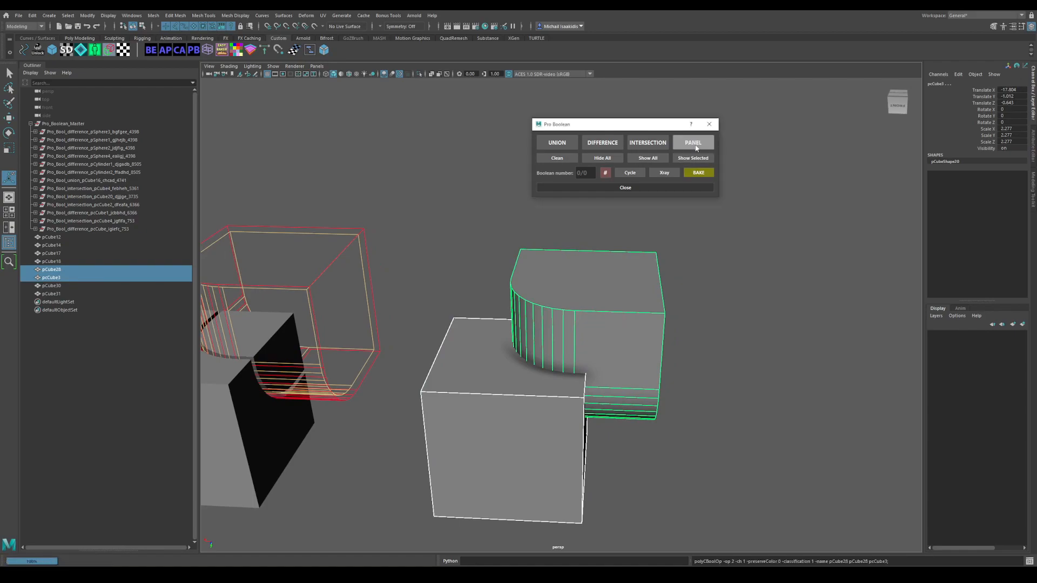
Compare the new panel result with the earlier panel Boolean by selecting each one
click(544, 407)
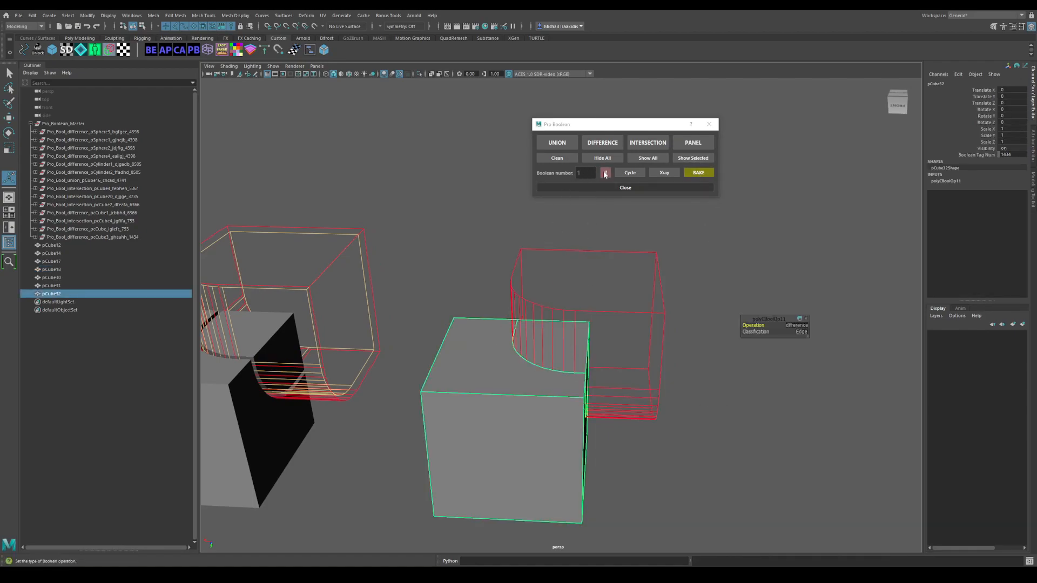
alt+middle_drag(429, 256, 486, 281)
click(285, 389)
click(525, 327)
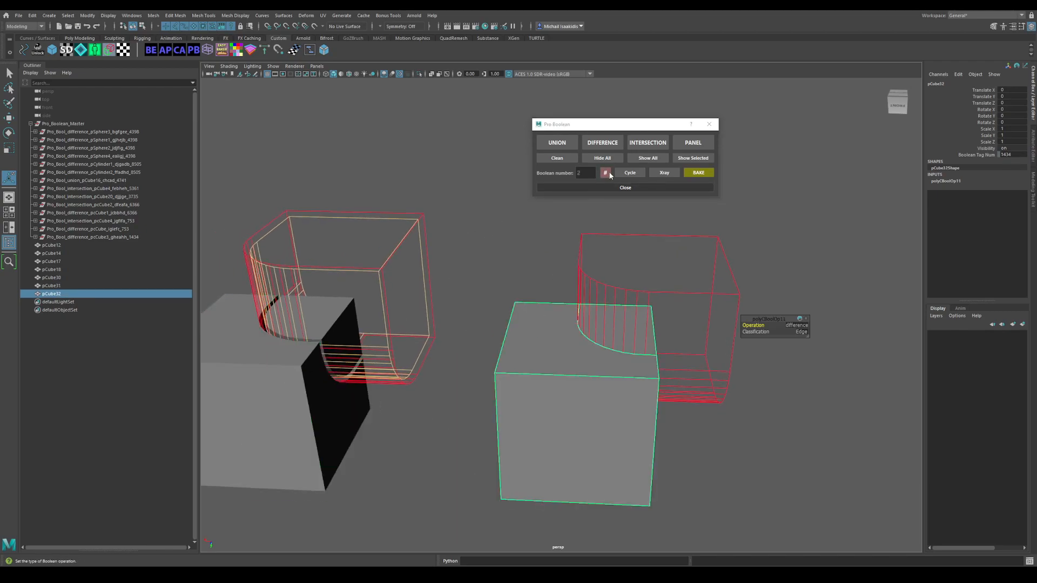
Select the new panel's rounded cutter and open the attributes of its face extrusion
alt+middle_drag(691, 282, 646, 308)
click(654, 302)
alt+drag(653, 301, 601, 322)
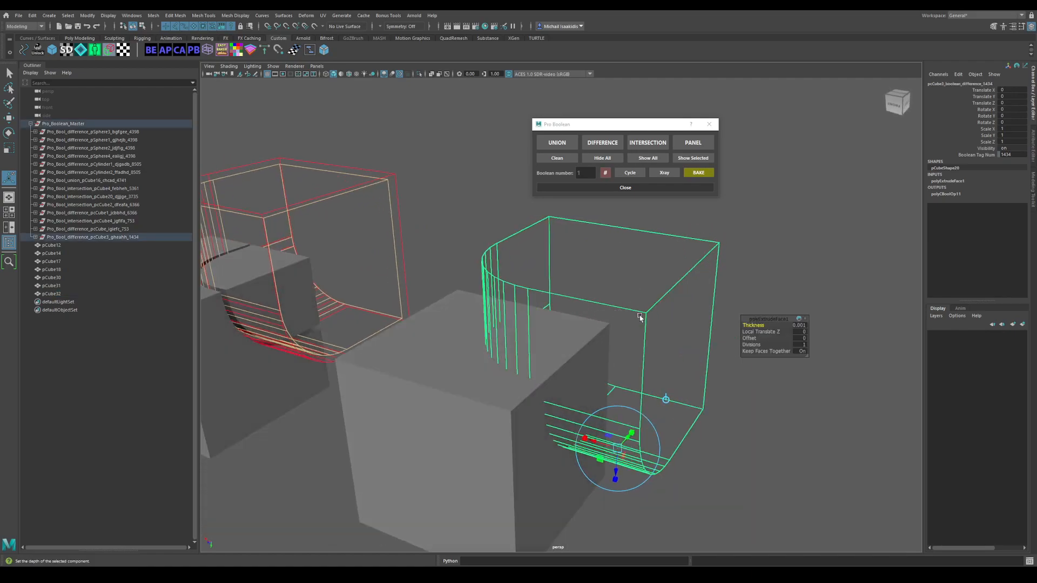
alt+drag(556, 377, 581, 348)
click(826, 269)
drag(708, 251, 724, 296)
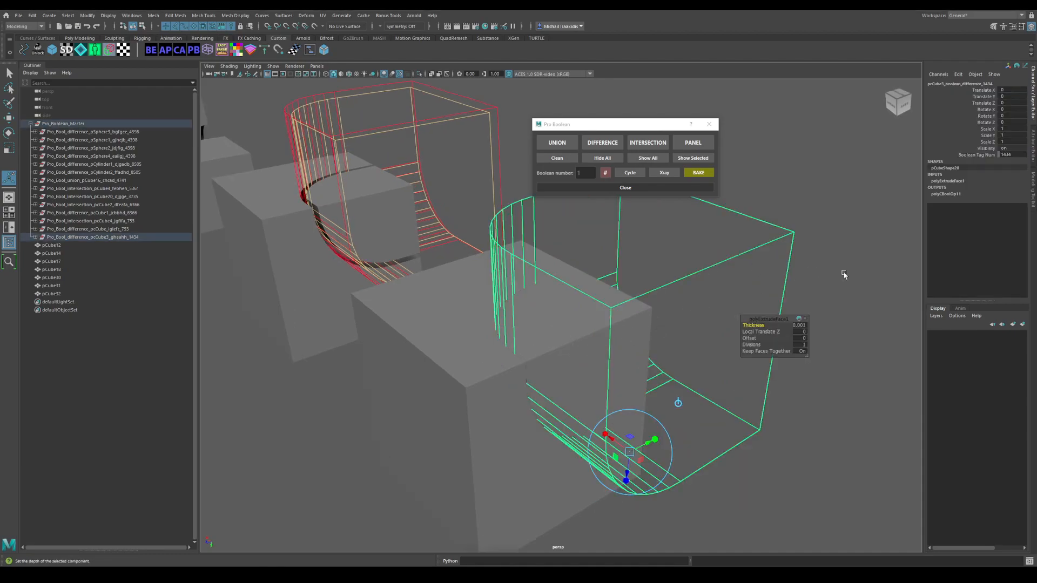
click(948, 194)
click(949, 181)
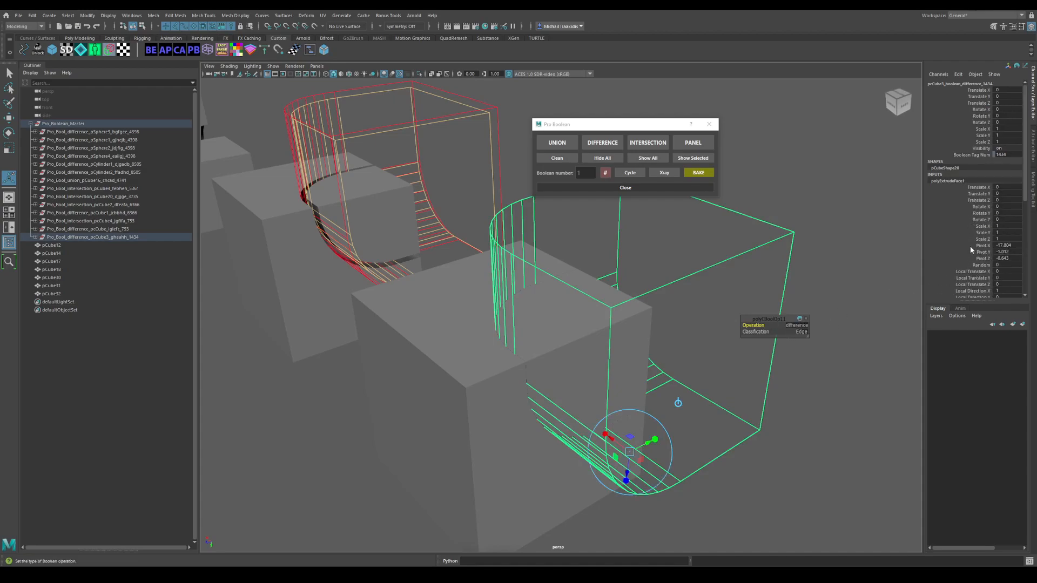
scroll(970, 252, down, 5)
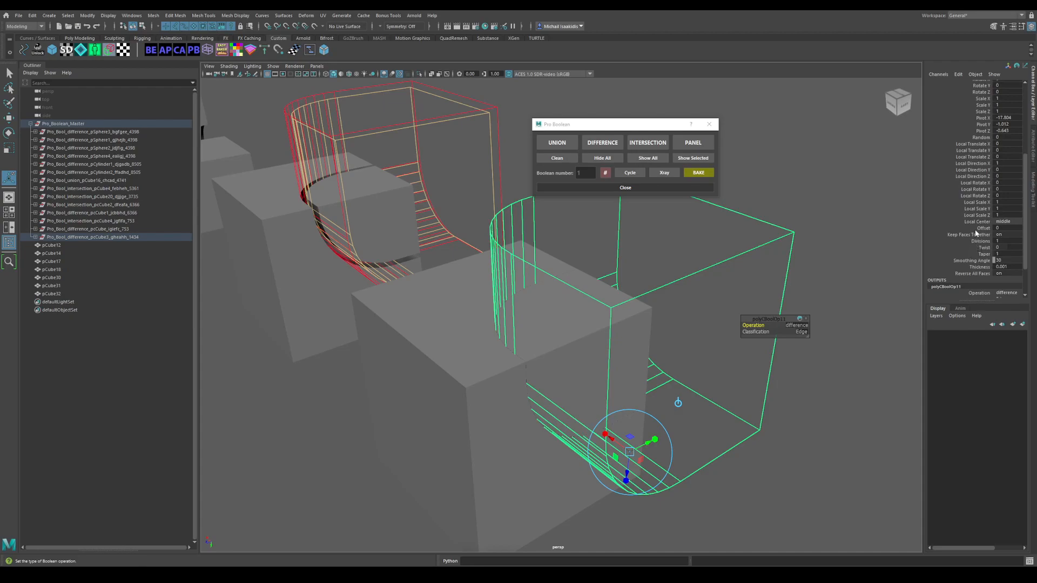
Adjust the cutter extrusion's offset and increase its thickness to widen the gap between the panels
click(977, 229)
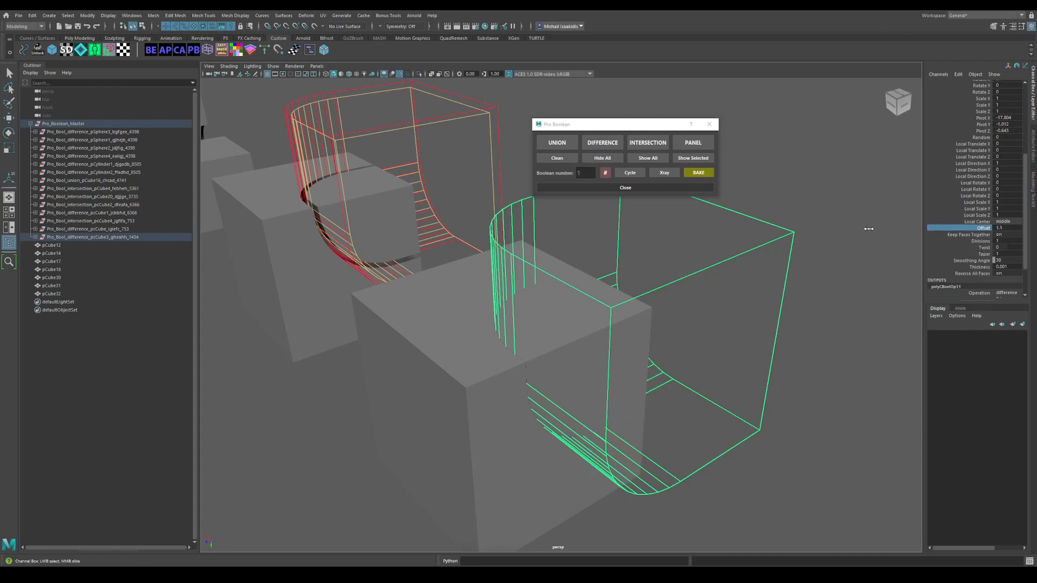
click(979, 266)
middle_drag(800, 264, 827, 262)
click(837, 321)
alt+drag(837, 321, 768, 344)
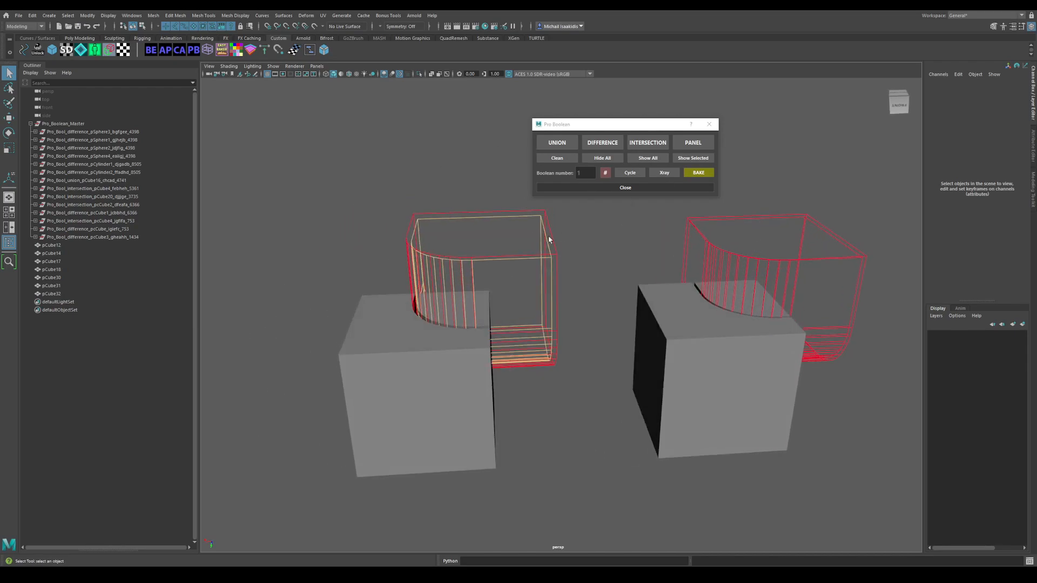
alt+drag(568, 233, 594, 227)
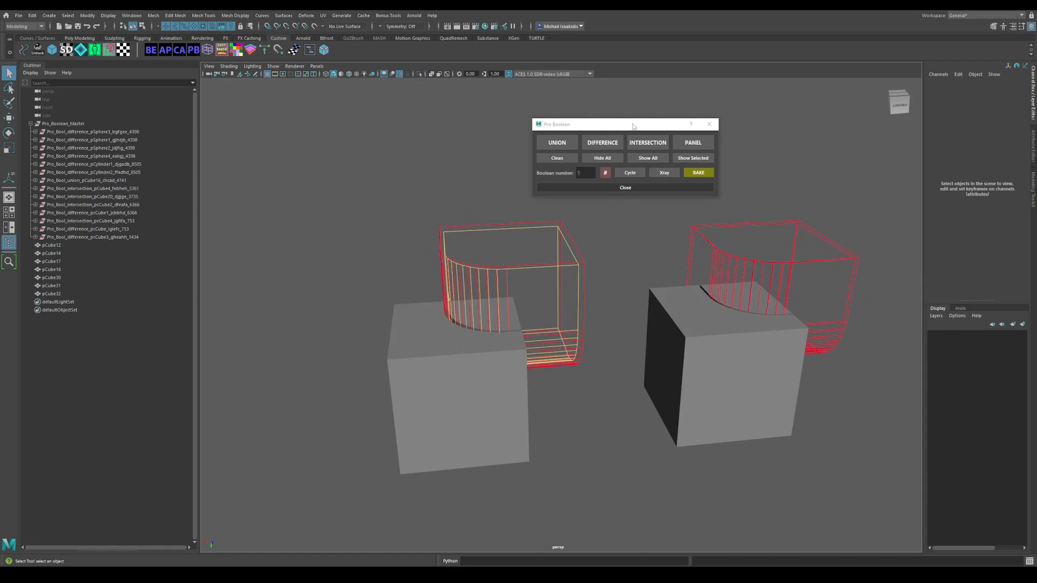
alt+middle_drag(366, 166, 388, 171)
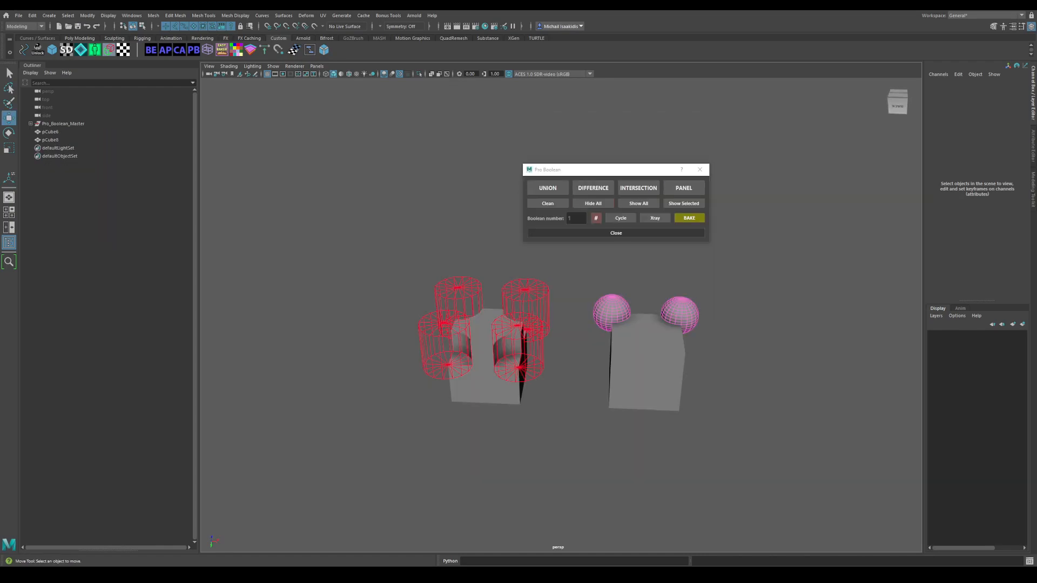
Examine the two Boolean cubes and the Pro_Boolean_Master group by selecting each to see which cutters it holds
alt+drag(425, 233, 495, 261)
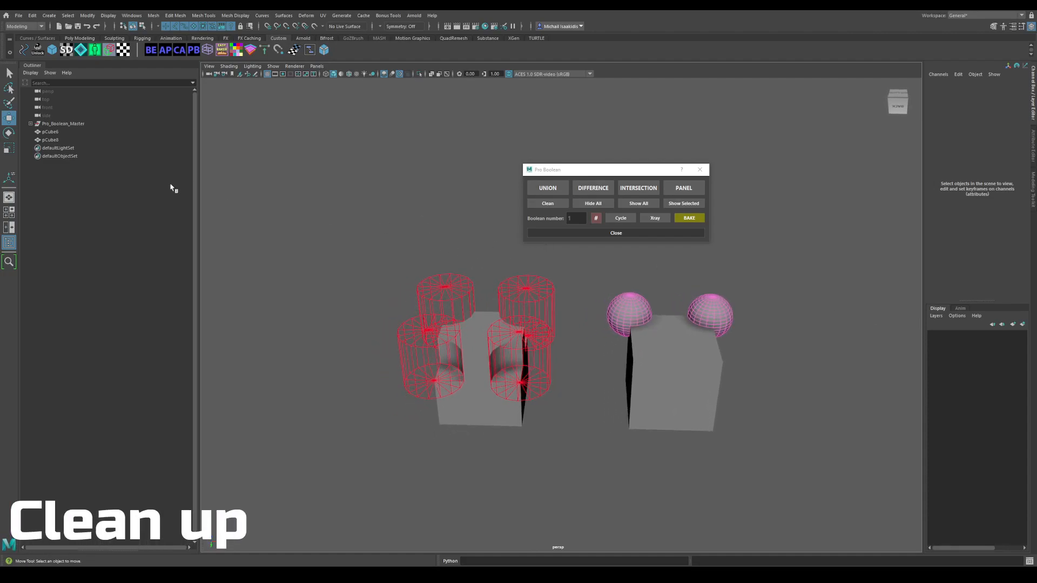
click(510, 415)
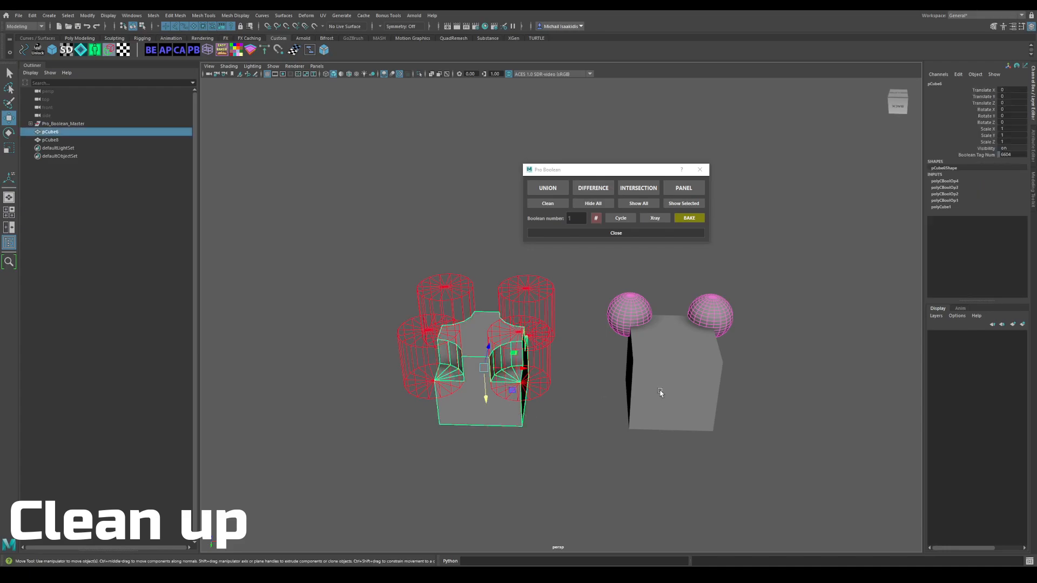
click(661, 392)
drag(590, 170, 562, 171)
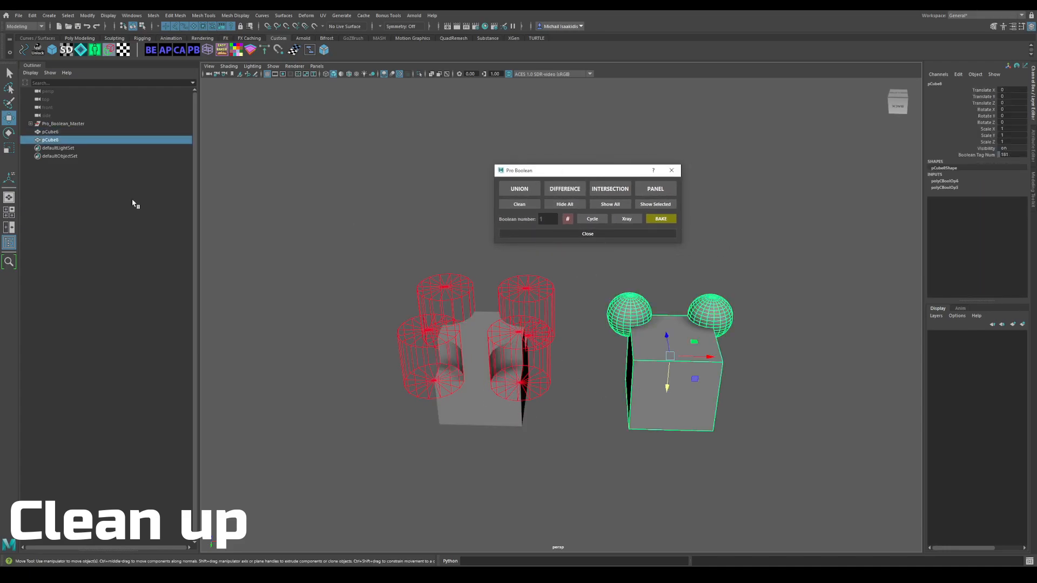
click(86, 124)
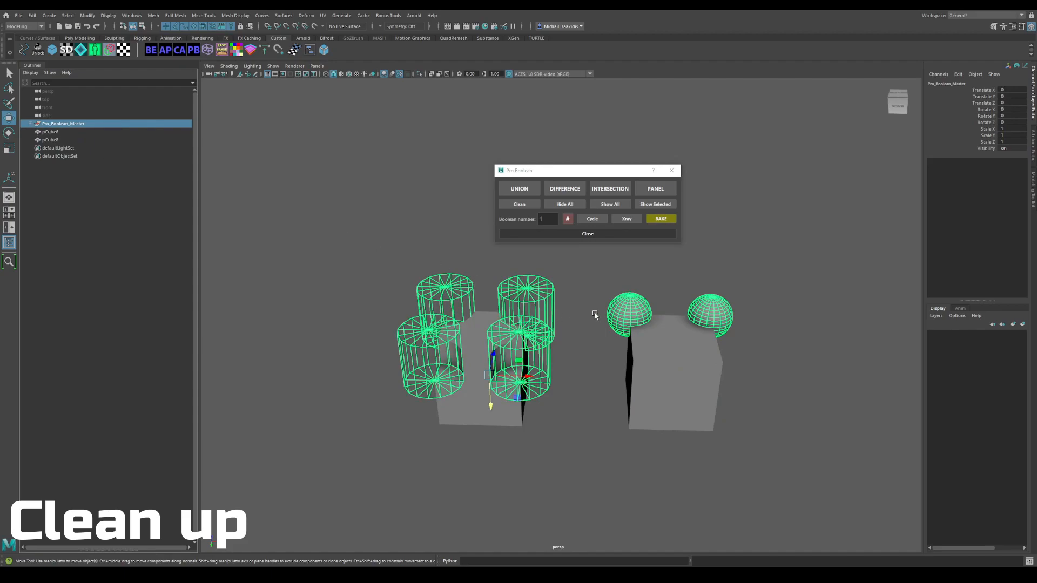
click(589, 377)
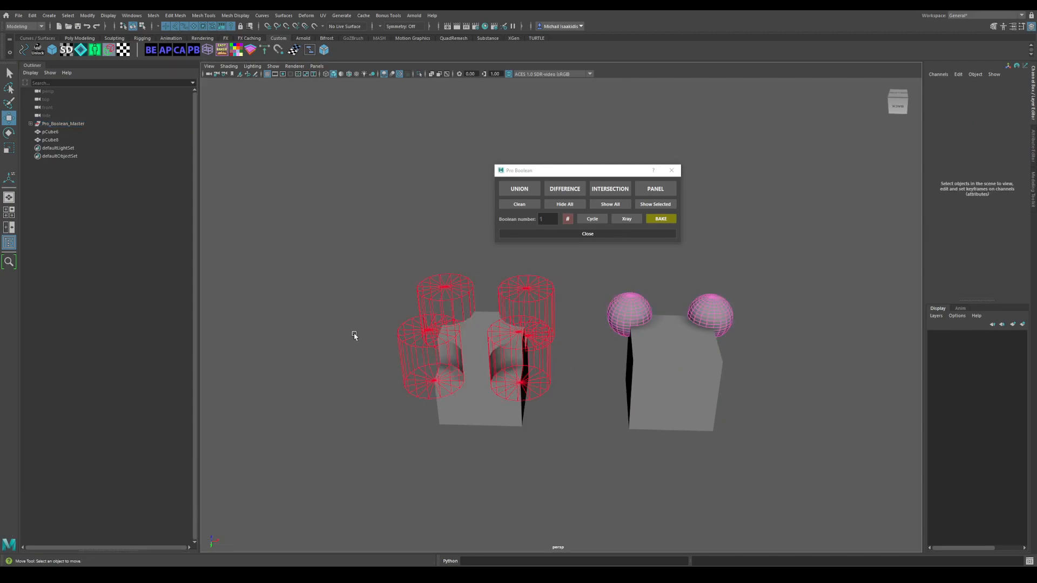
alt+middle_drag(350, 327, 339, 336)
alt+right_drag(389, 334, 336, 286)
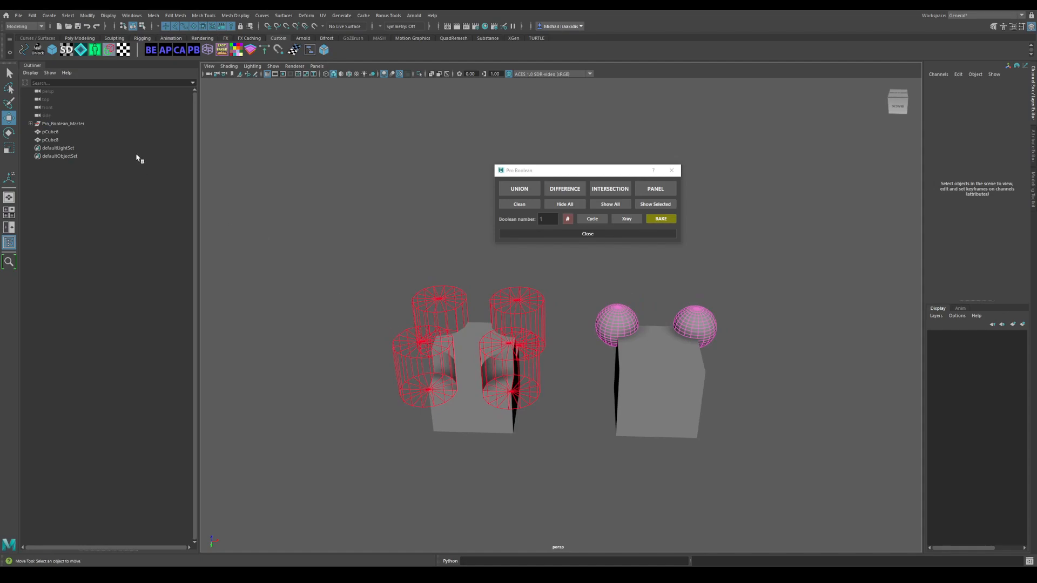
Expand Pro_Boolean_Master and select several of its difference and union groups to identify their cutters
click(35, 124)
click(98, 135)
click(96, 148)
click(87, 164)
click(90, 148)
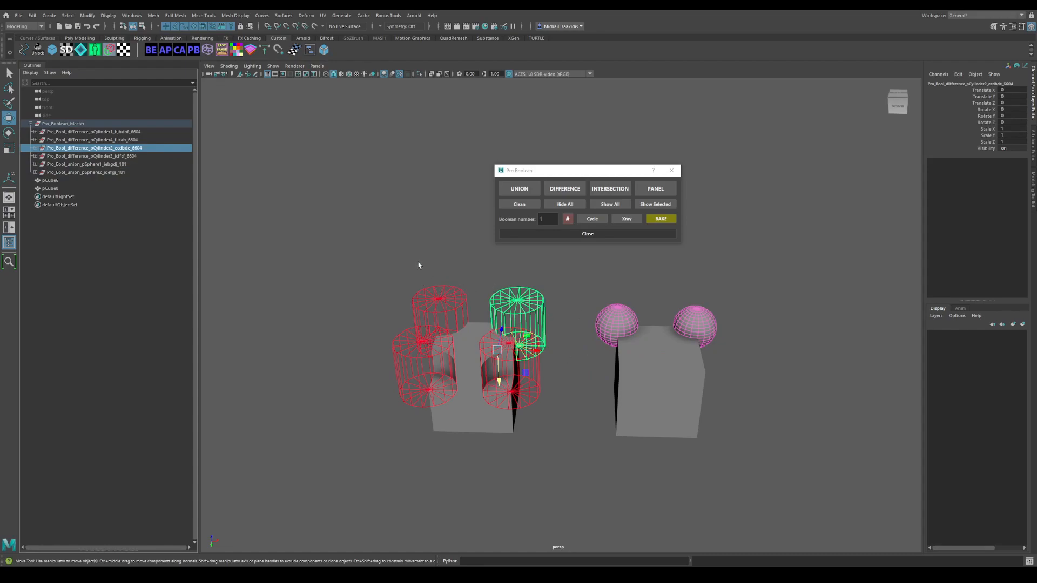
Cycle the front-right cylinder cutter's Boolean operation to Union and on to Intersection
click(513, 372)
click(594, 221)
click(595, 222)
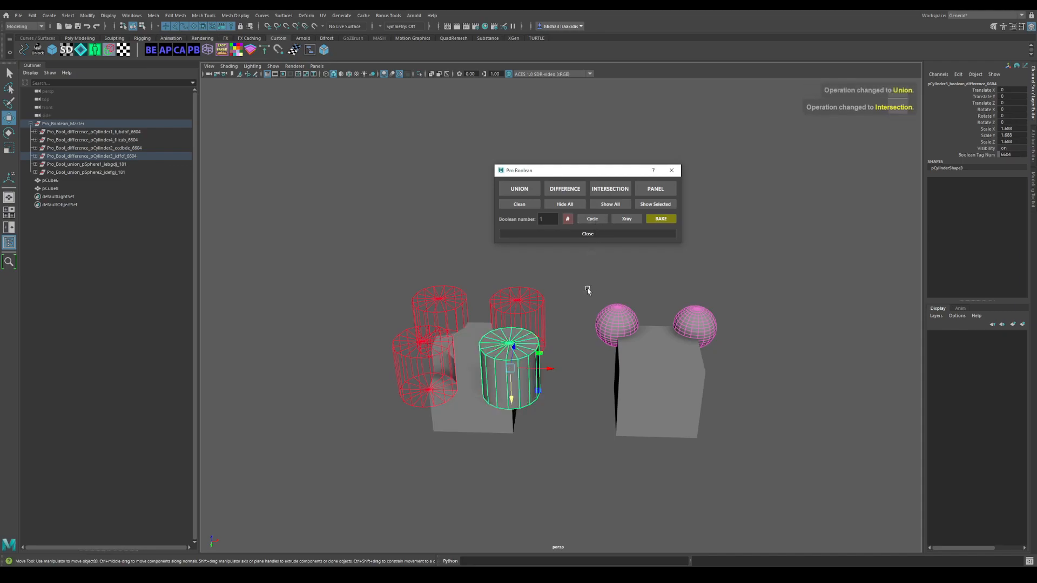
click(560, 369)
mouse_move(560, 368)
alt+mouse_down()
mouse_move(533, 373)
mouse_move(547, 368)
alt+mouse_up()
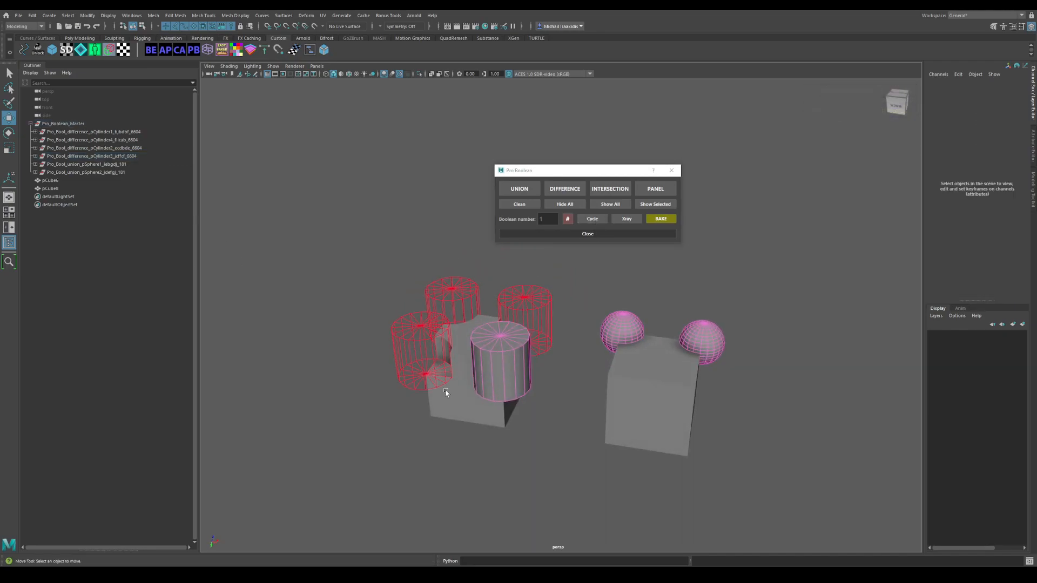
Cycle the front-right cylinder cutter's operation back to Difference
click(492, 379)
alt+drag(314, 259, 375, 254)
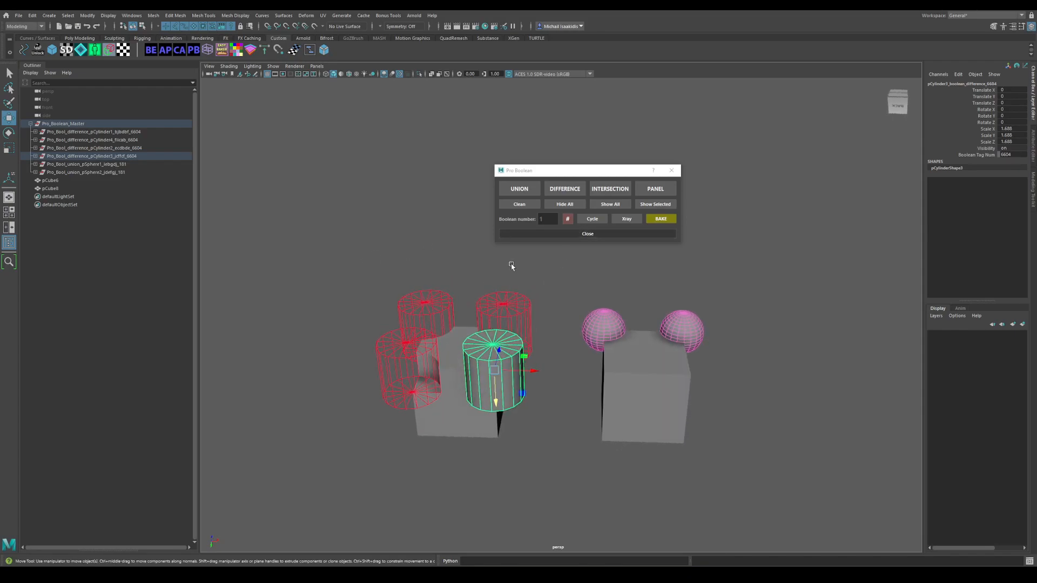
click(602, 220)
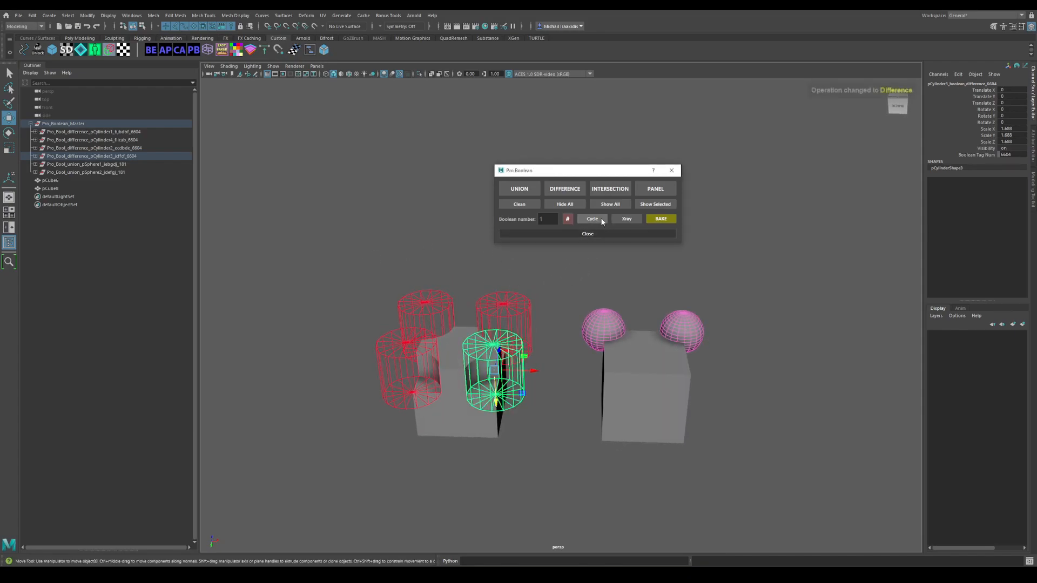
click(566, 296)
mouse_move(534, 377)
alt+middle_down()
mouse_move(546, 381)
mouse_move(529, 375)
alt+middle_up()
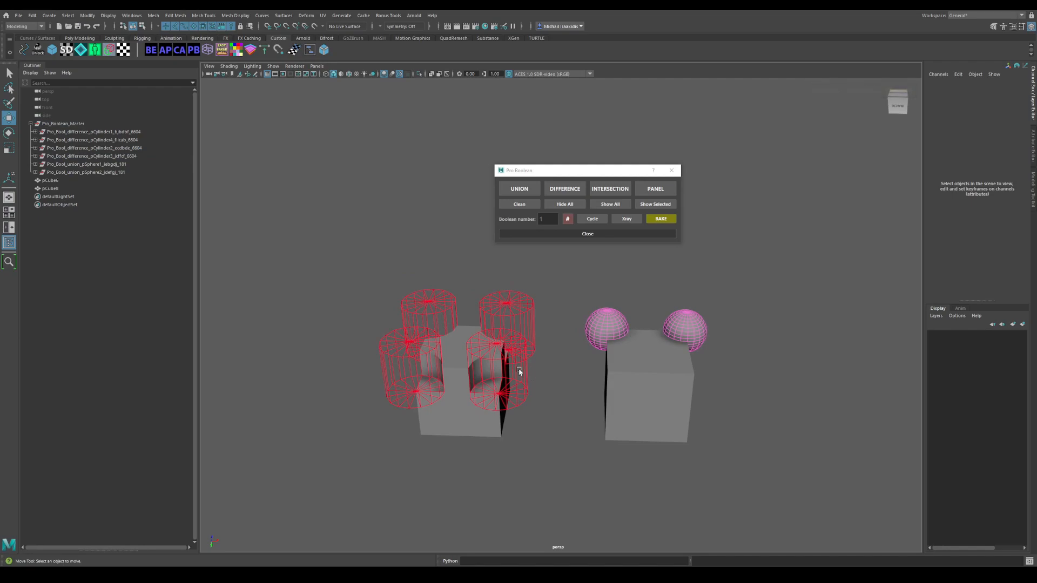
alt+drag(556, 390, 560, 391)
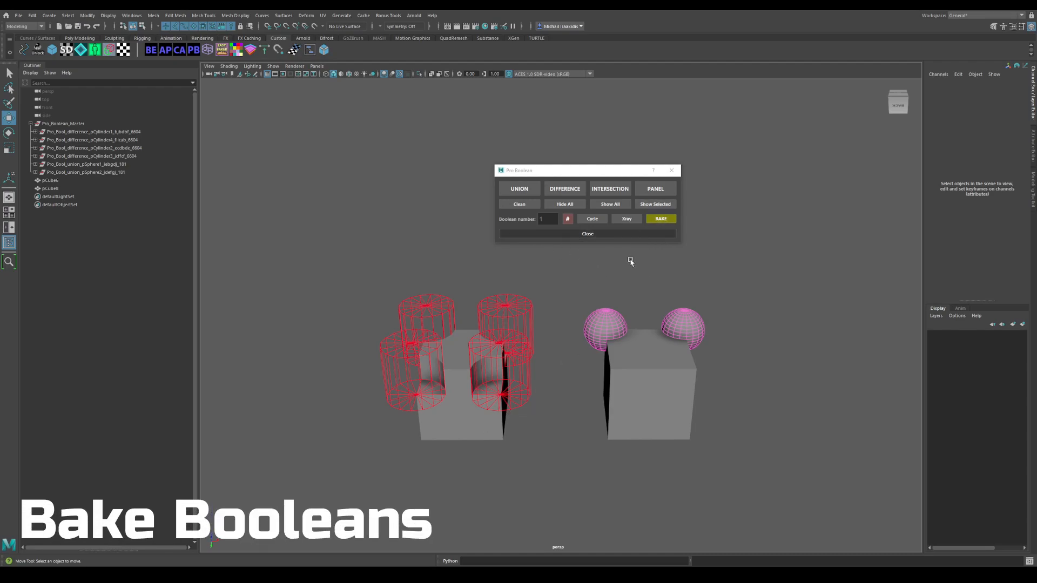
Bake the Booleans on the cylinder-cut cube and on the cube with spheres, and check the Pro_Boolean_Master group
click(466, 435)
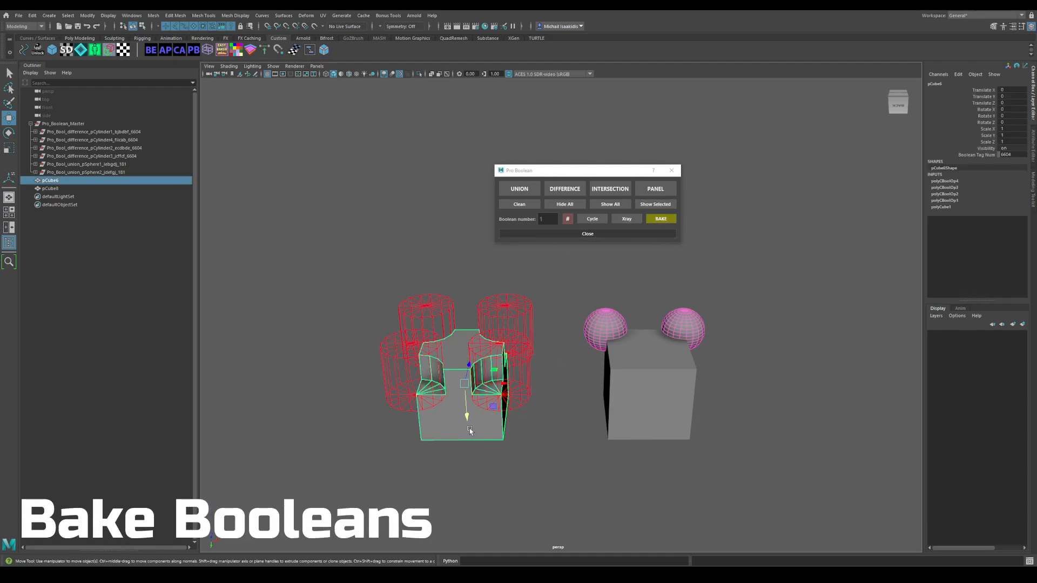
click(662, 220)
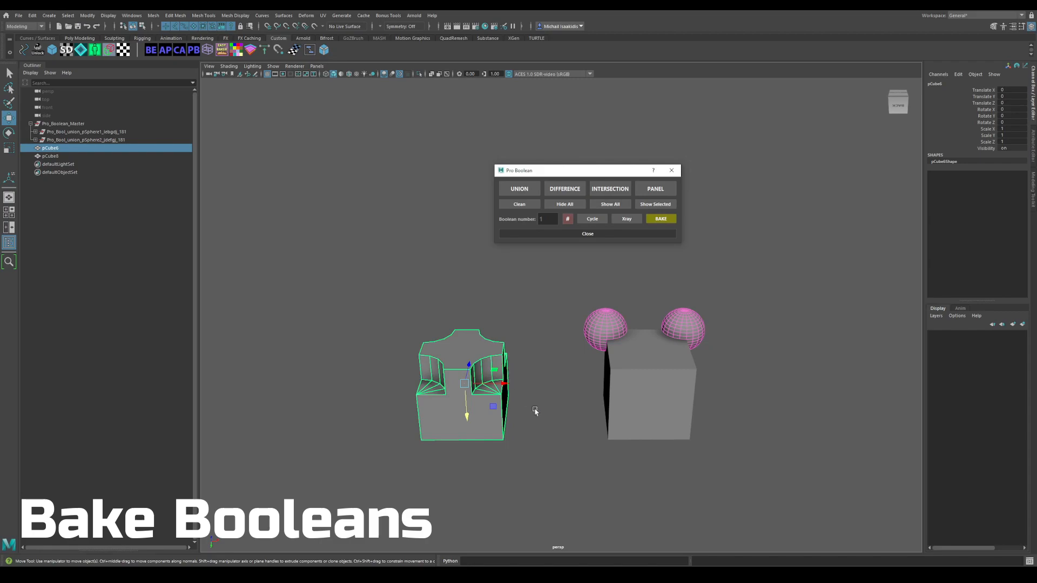
click(544, 422)
click(631, 387)
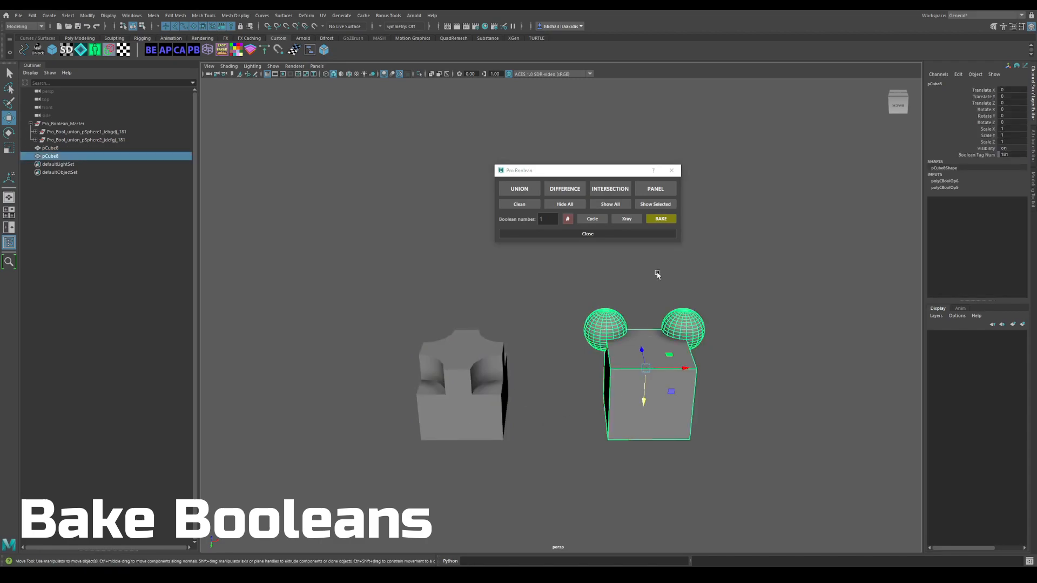
click(664, 219)
click(83, 124)
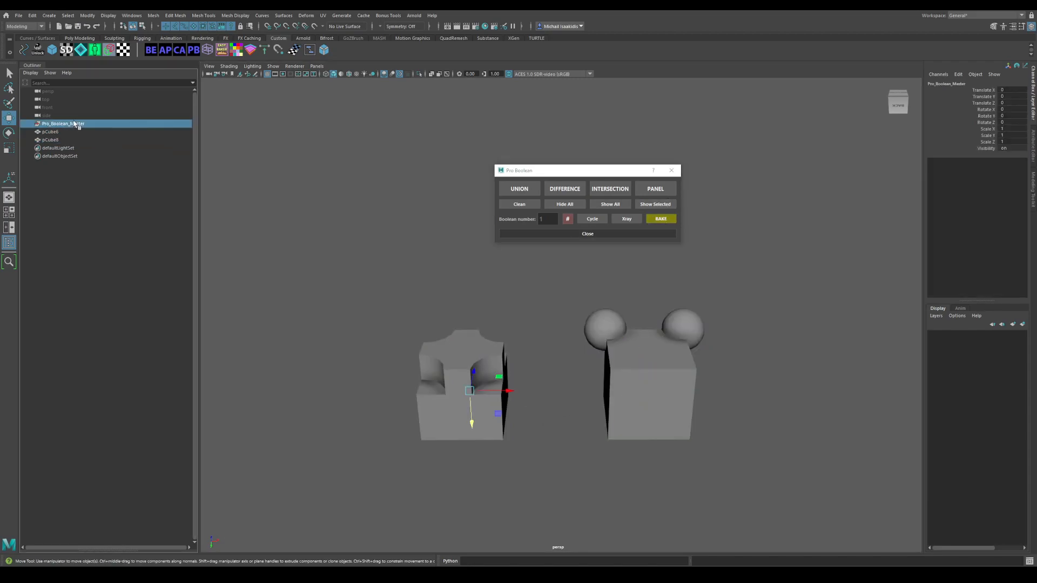
mouse_move(523, 329)
alt+mouse_down()
mouse_move(459, 326)
mouse_move(523, 329)
alt+mouse_up()
Undo both bakes to restore the live Booleans and their cutters
key(ctrl+z)
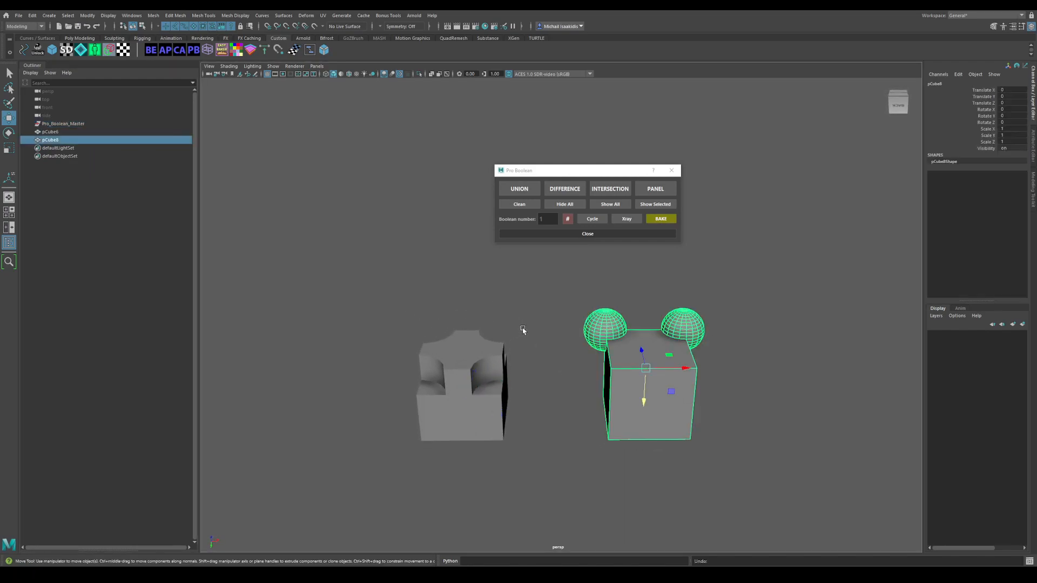
key(ctrl+z)
key(ctrl+z)
key(ctrl+z)
key(ctrl+z)
key(ctrl+z)
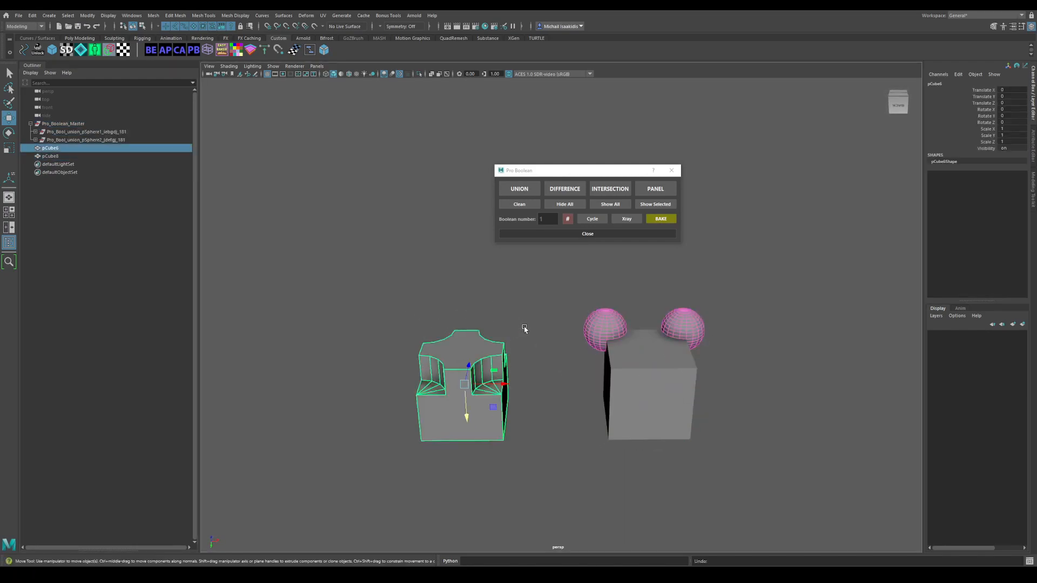
click(486, 409)
alt+middle_drag(486, 409, 533, 372)
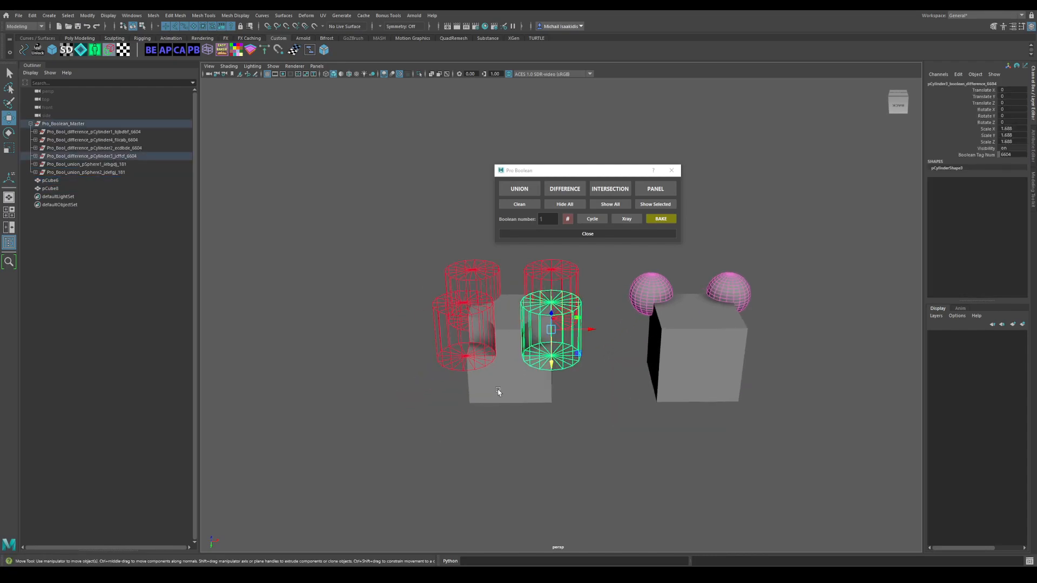
Bake the cylinder-cut cube while keeping its cutters as separate meshes, and move the baked cube away from them
click(504, 390)
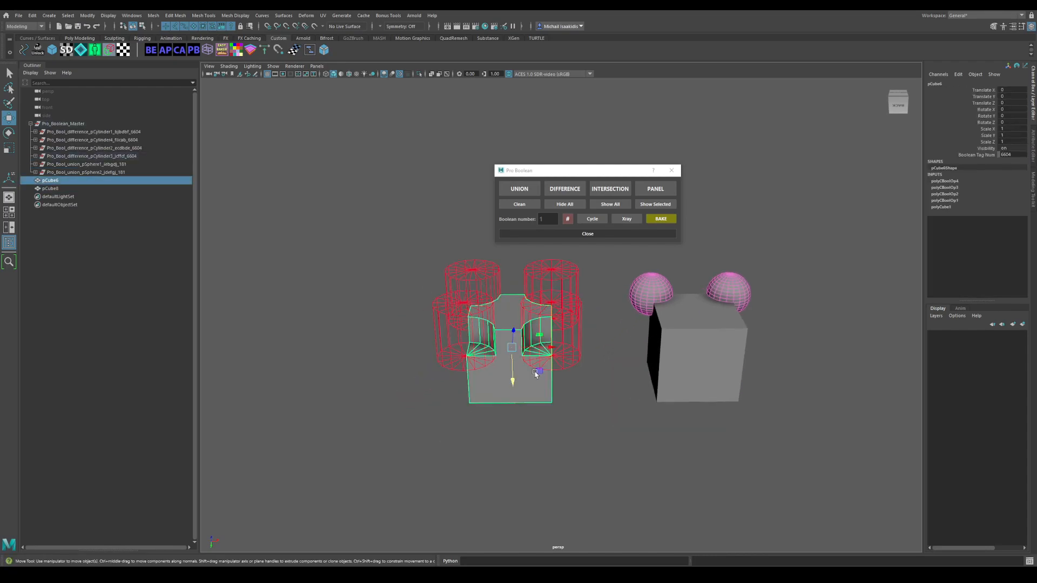
click(661, 219)
click(519, 409)
click(523, 318)
drag(513, 382, 517, 500)
drag(448, 278, 591, 323)
Undo the cube move and the cutter-keeping bake, and reselect the live cylinder-cut cube
key(ctrl+z)
key(ctrl+z)
key(ctrl+z)
key(ctrl+z)
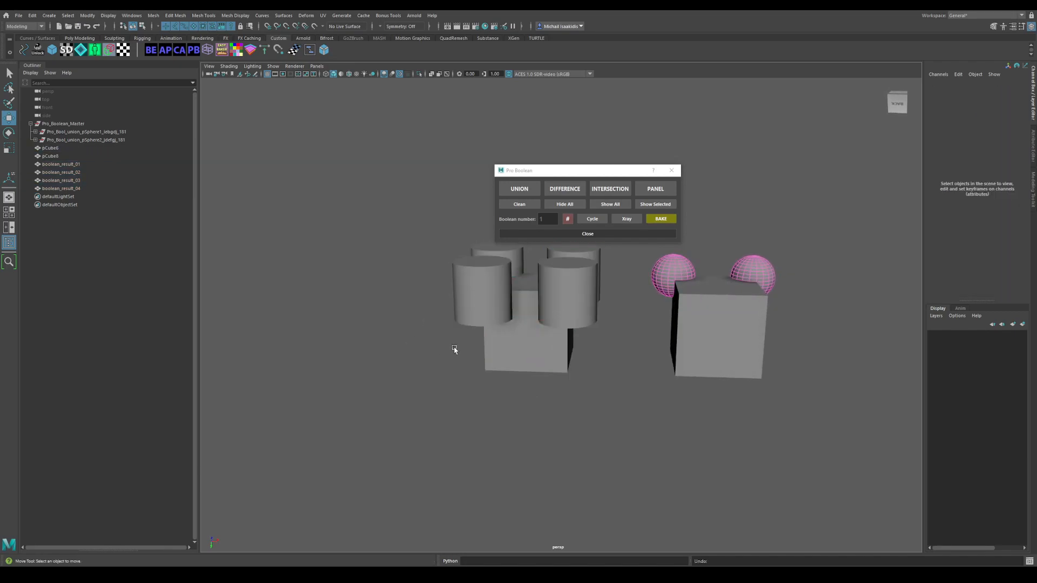
key(ctrl+z)
key(ctrl+z)
key(ctrl+z)
key(ctrl+z)
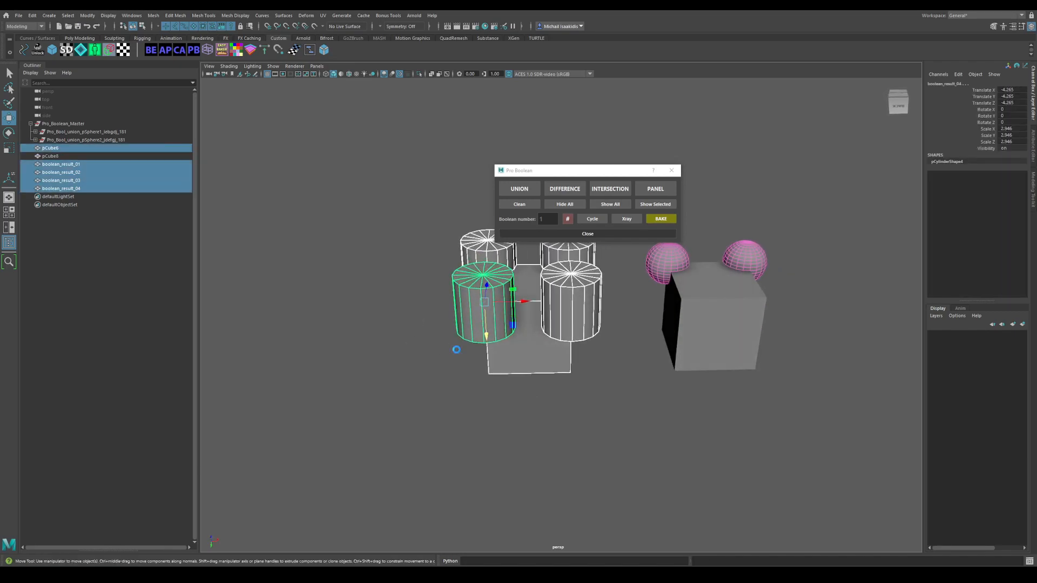
alt+middle_drag(465, 329, 475, 376)
click(528, 416)
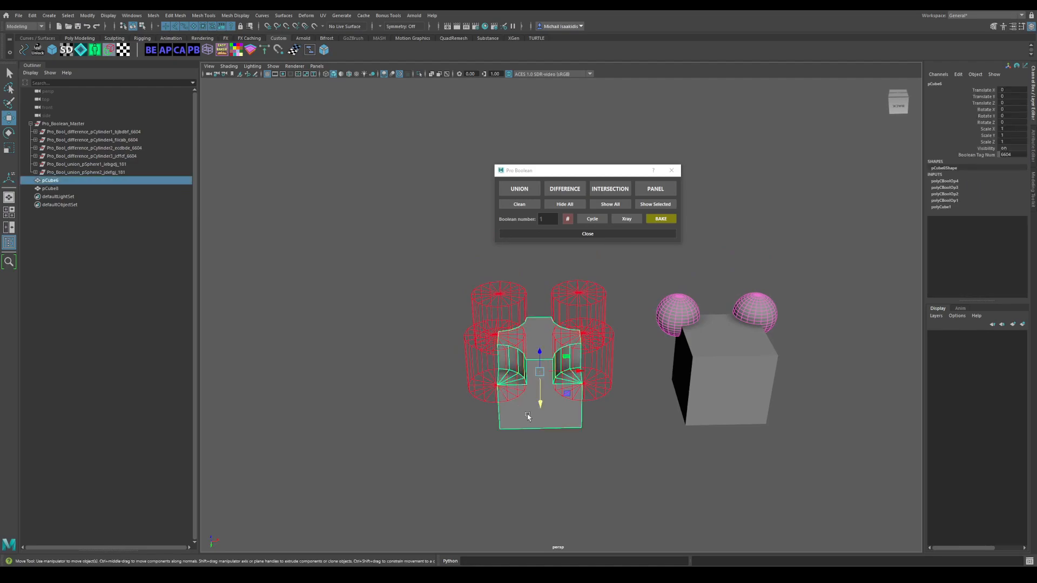
Delete the construction history of both Boolean cubes together
alt+middle_drag(586, 399, 547, 385)
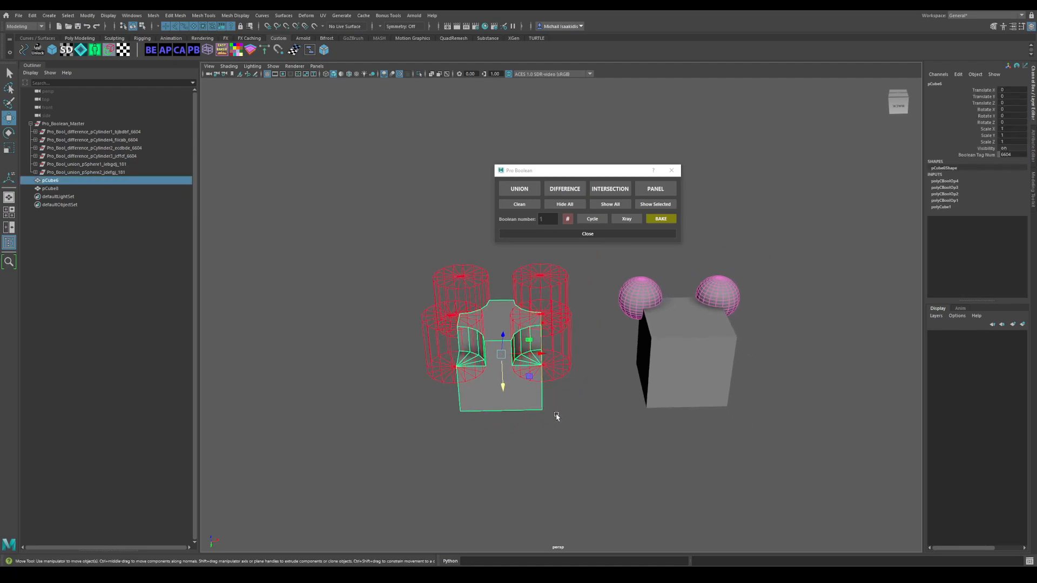
shift+click(653, 386)
alt+drag(569, 432, 573, 423)
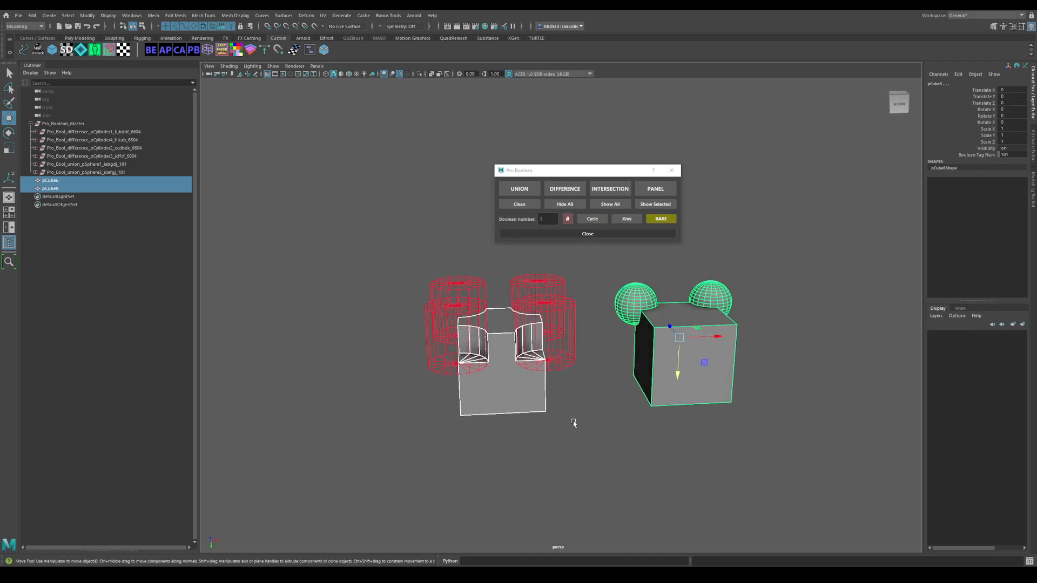
Delete all the cylinder and sphere cutters around the two cubes
drag(363, 278, 740, 379)
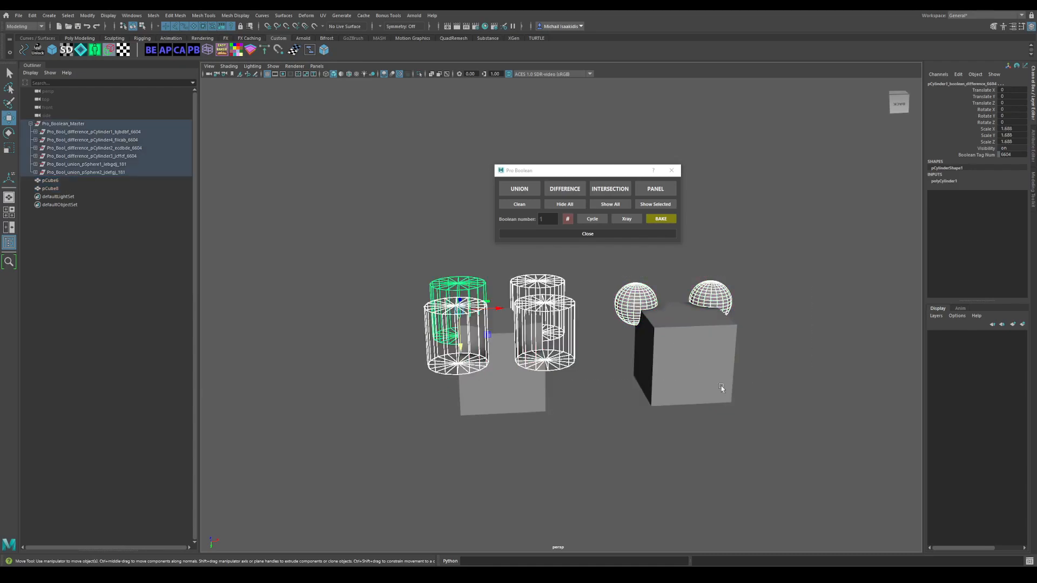
alt+drag(588, 451, 569, 454)
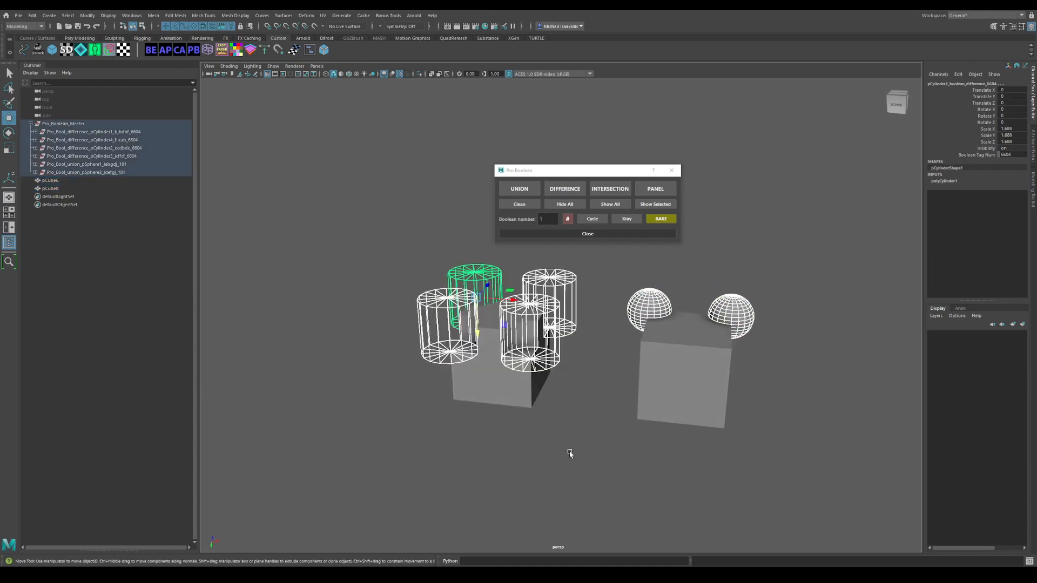
click(391, 267)
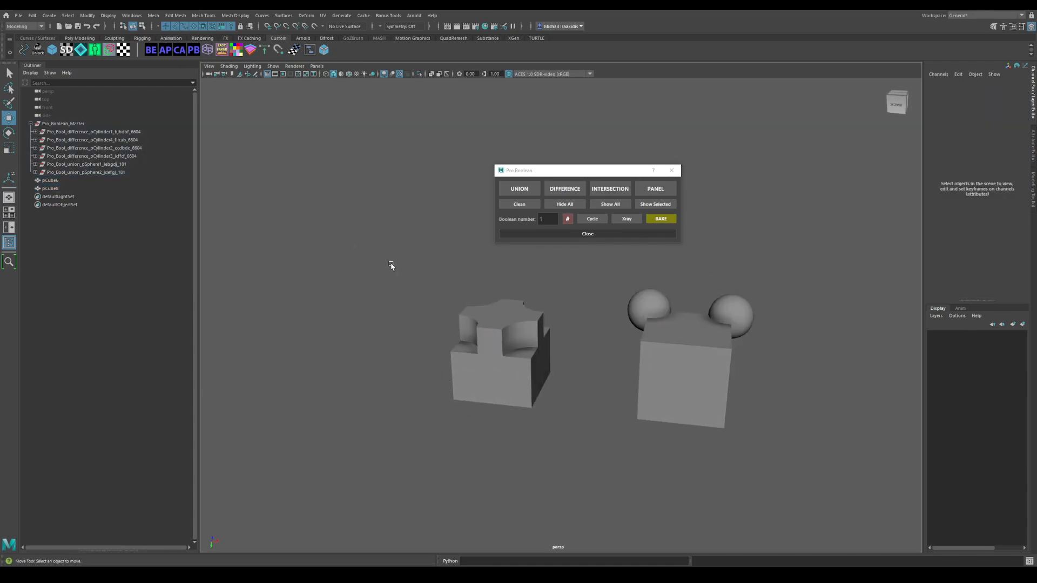
Expand every cutter group under Pro_Boolean_Master to inspect the leftover cylinder and sphere nodes
alt+drag(393, 270, 682, 382)
click(500, 343)
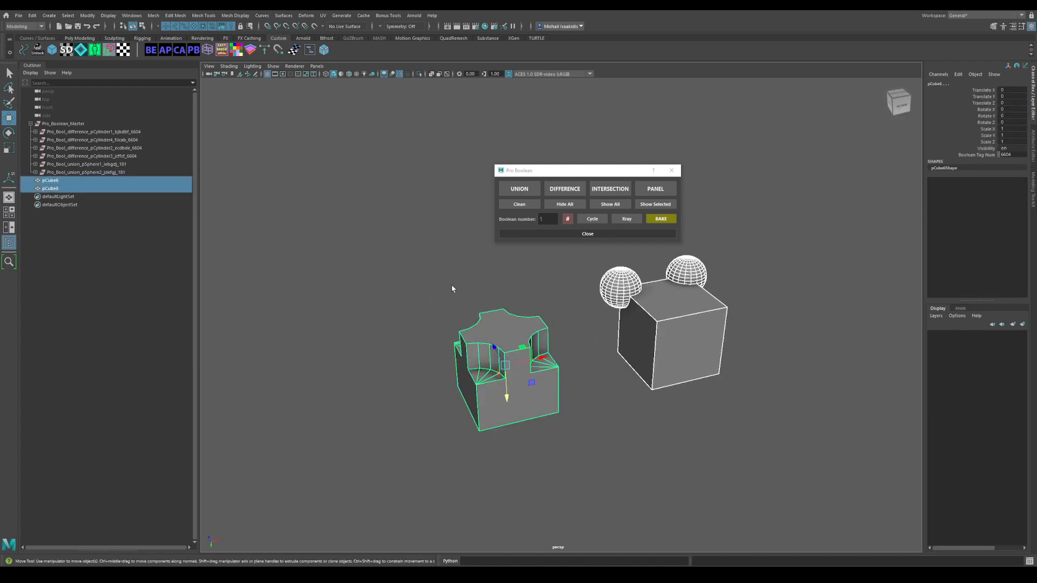
click(35, 172)
click(35, 163)
click(35, 155)
click(35, 147)
click(35, 139)
click(35, 132)
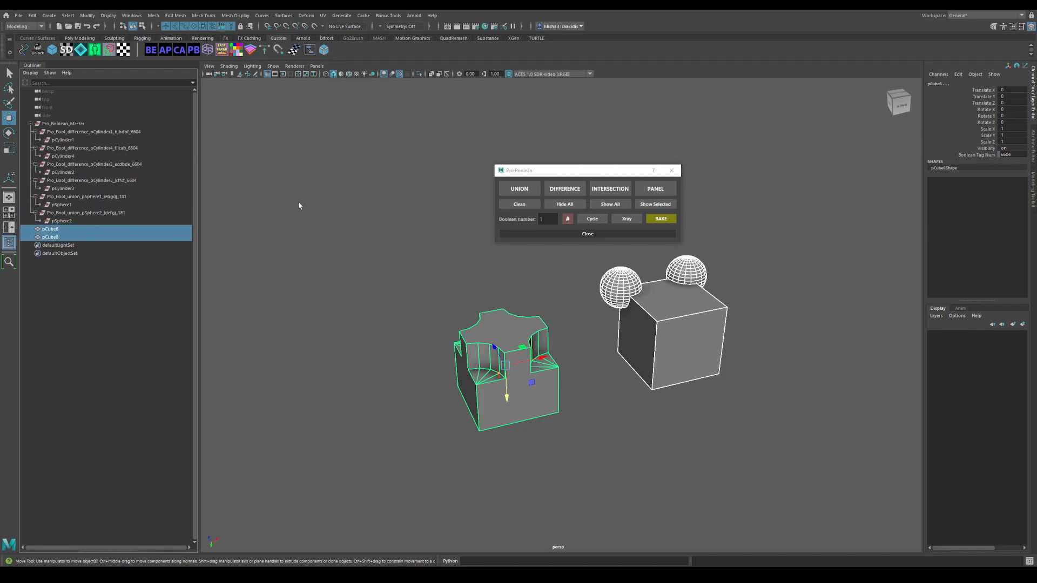
Clean the leftover cutter groups out of Pro_Boolean_Master with Pro Boolean's Clean command
click(429, 300)
alt+drag(429, 300, 485, 330)
alt+drag(551, 369, 520, 350)
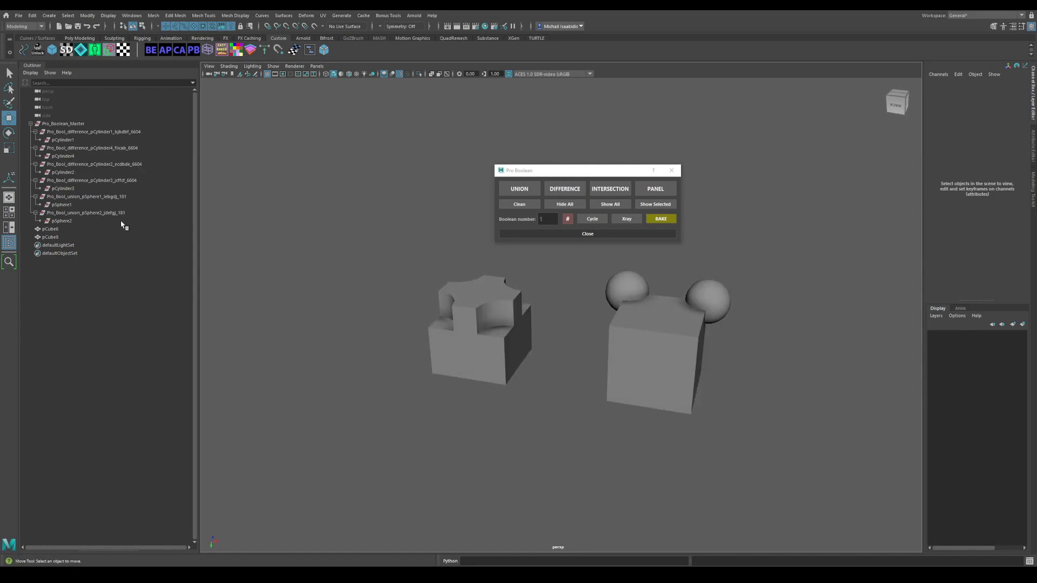
alt+drag(306, 277, 331, 275)
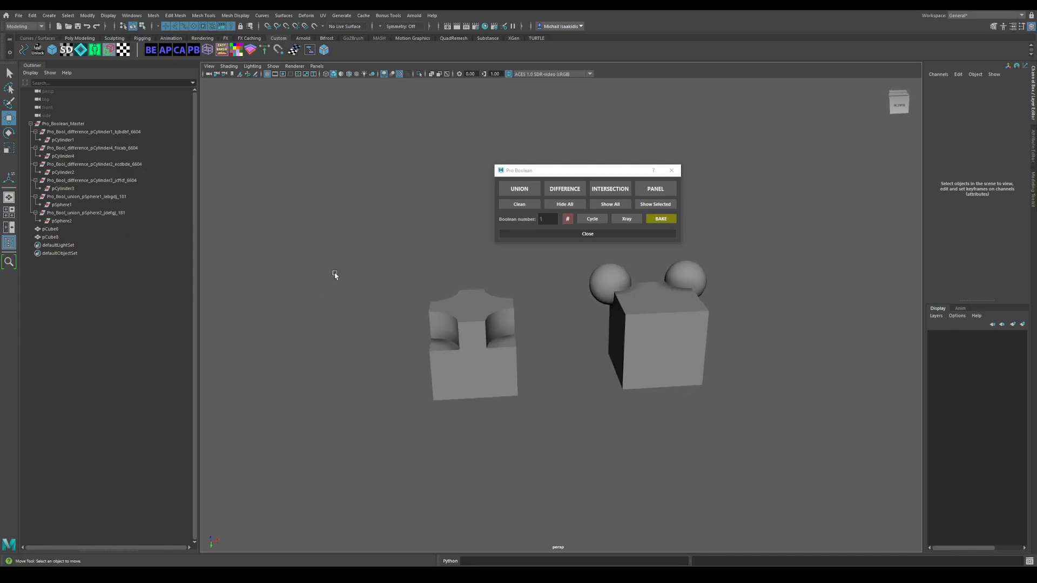
click(519, 205)
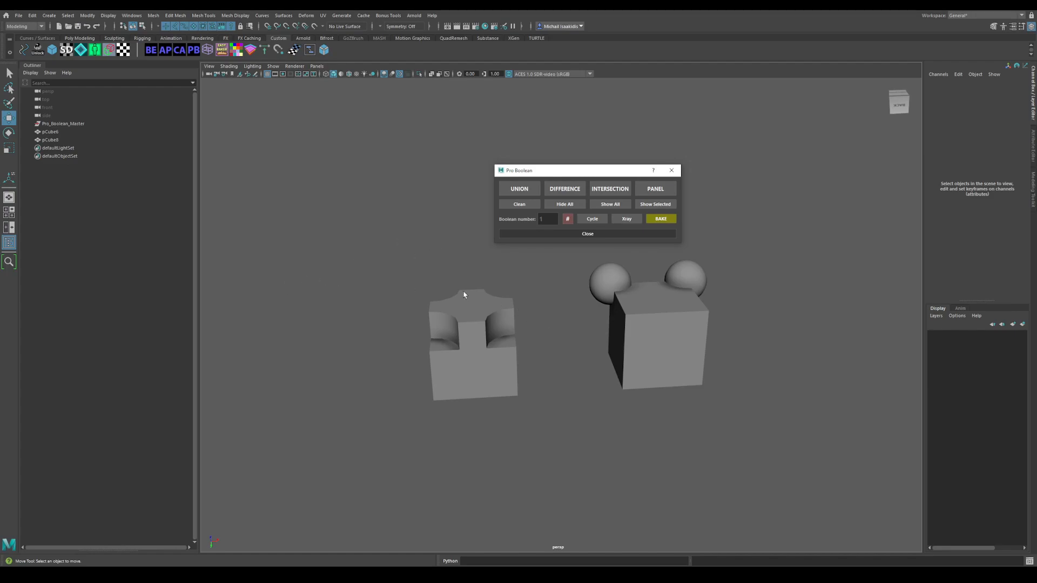
alt+drag(496, 336, 439, 341)
alt+drag(523, 393, 513, 311)
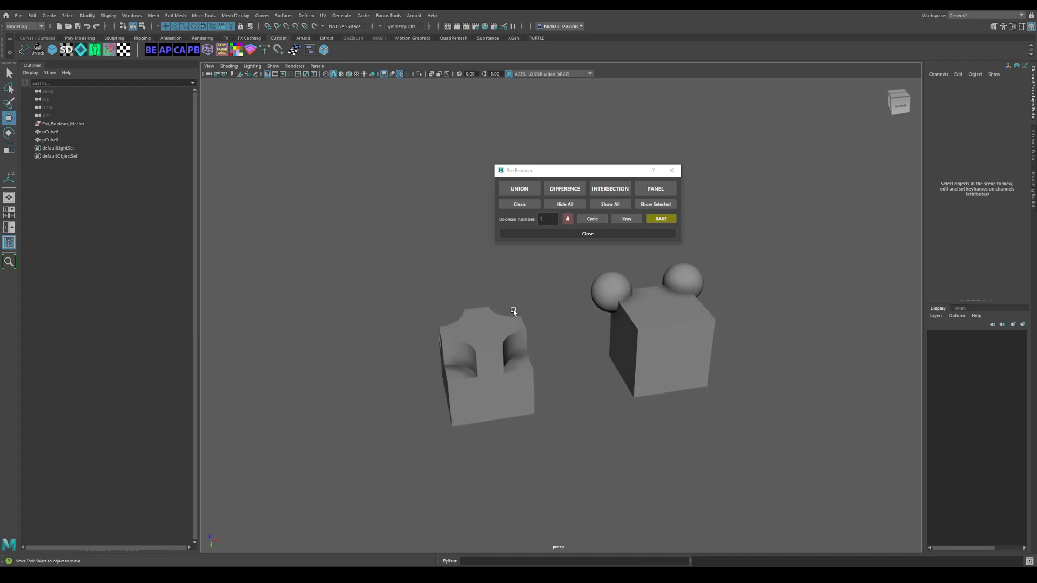
Undo the cleanup and deletions until the cylinder and sphere cutters are back around the two cubes
key(ctrl+z)
key(ctrl+z)
key(ctrl+z)
key(ctrl+z)
key(ctrl+z)
key(ctrl+z)
click(597, 405)
alt+drag(455, 316, 512, 348)
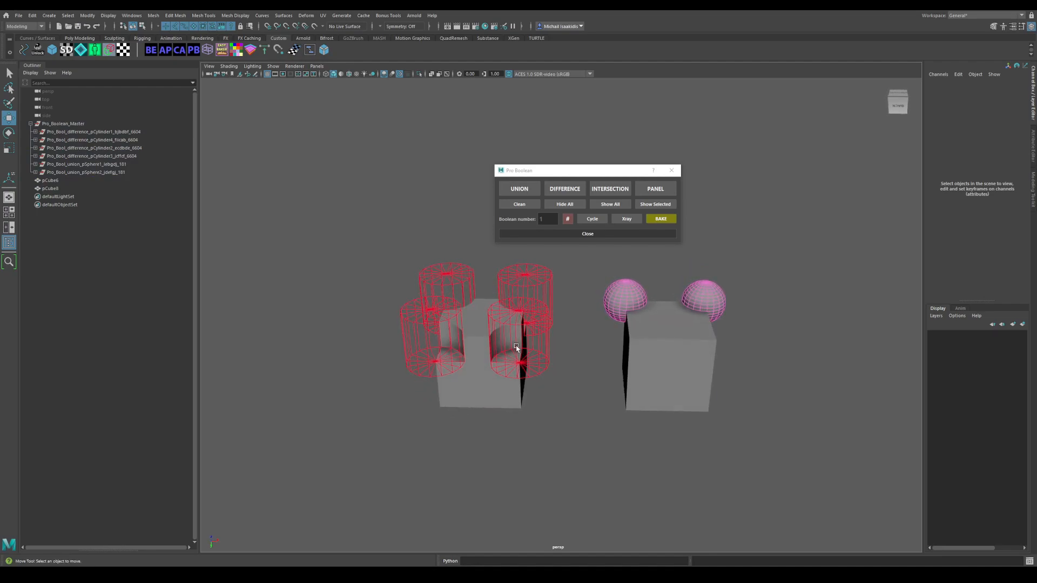
alt+drag(569, 378, 549, 342)
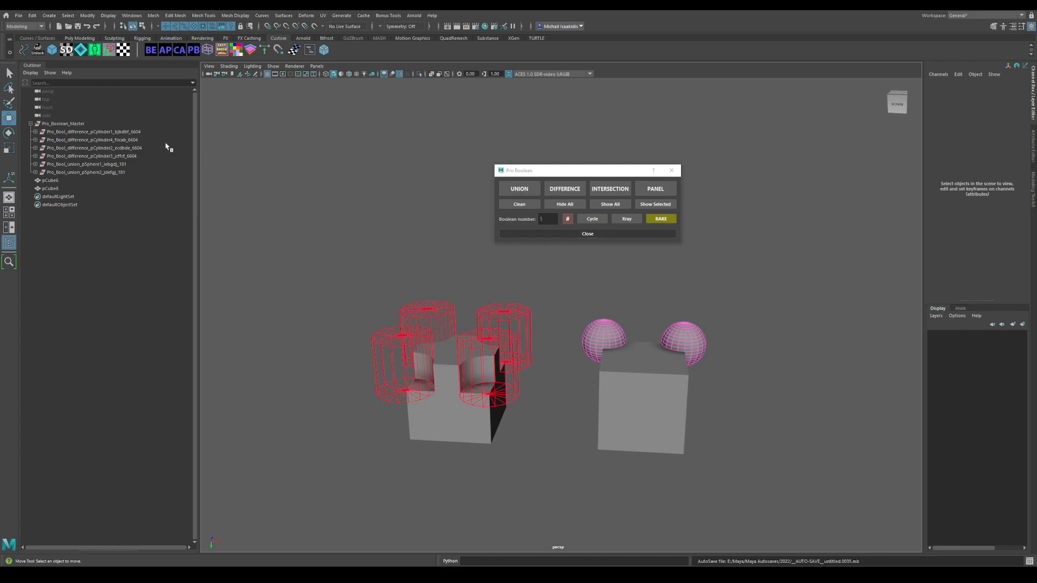
Check the Boolean Tag Num of the union cube and of a cylinder cutter on the difference cube
click(634, 393)
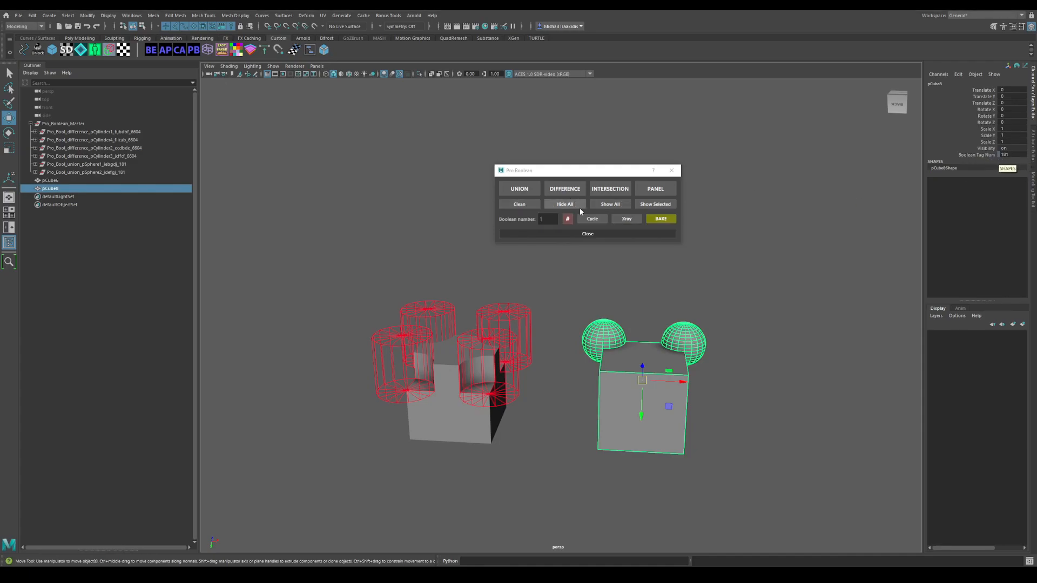
drag(568, 302, 623, 350)
click(395, 353)
alt+middle_drag(395, 354, 469, 345)
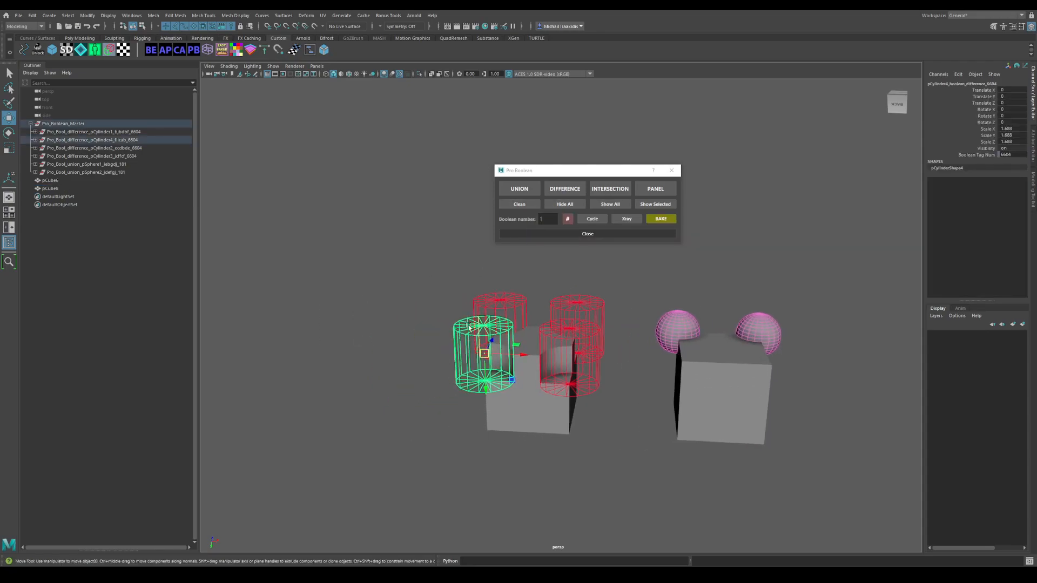
Clean the Boolean attribute off the difference cube selected with its four cylinder cutters, and query the cube's Boolean number
click(520, 205)
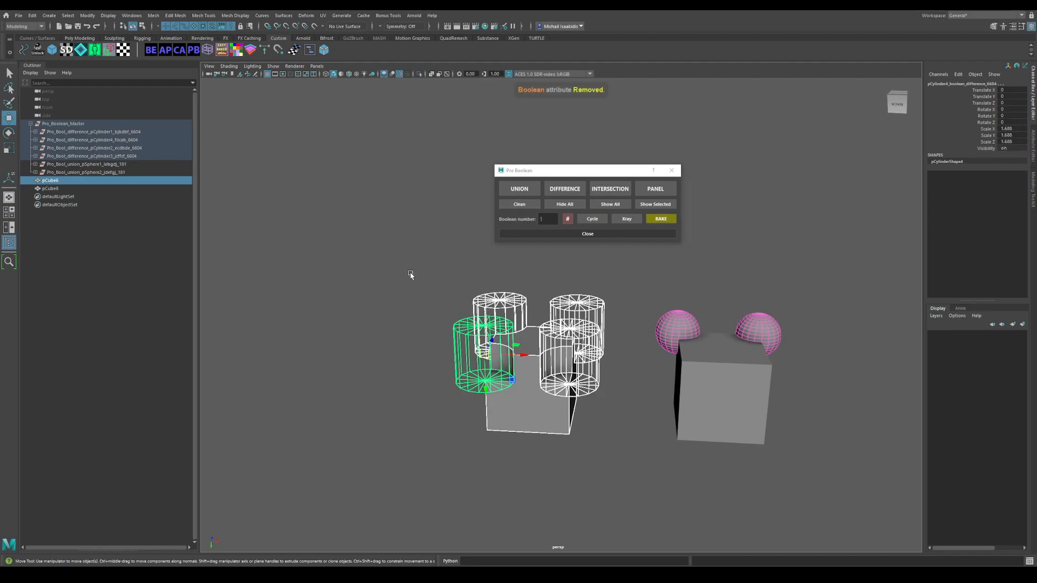
click(511, 309)
click(578, 312)
click(590, 382)
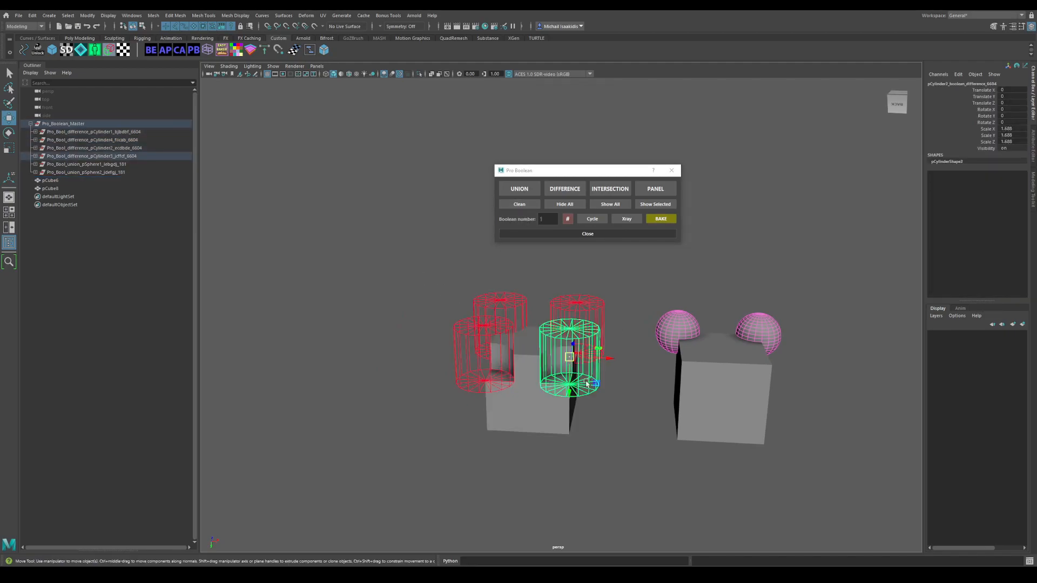
click(502, 389)
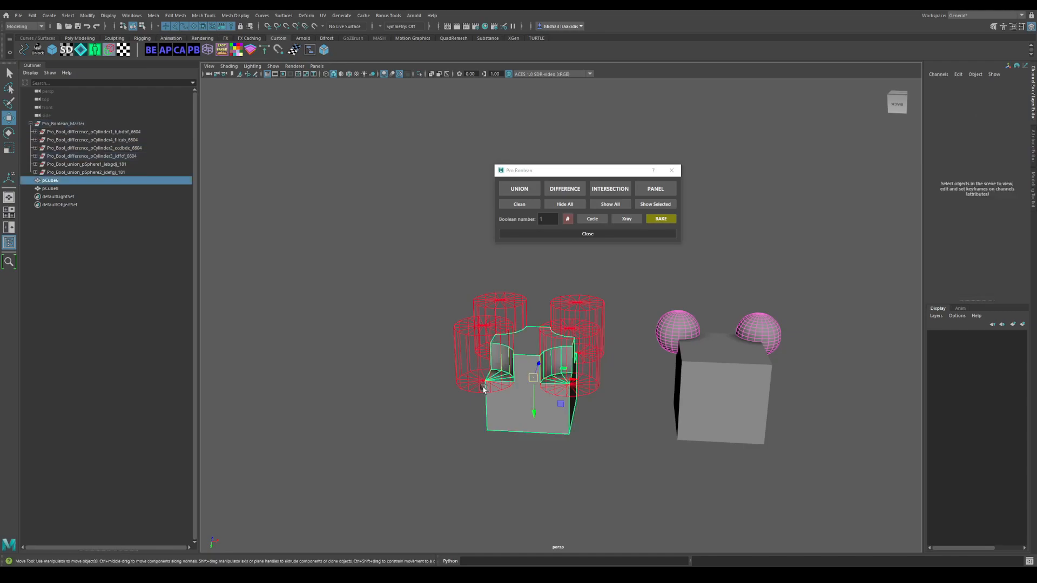
click(568, 218)
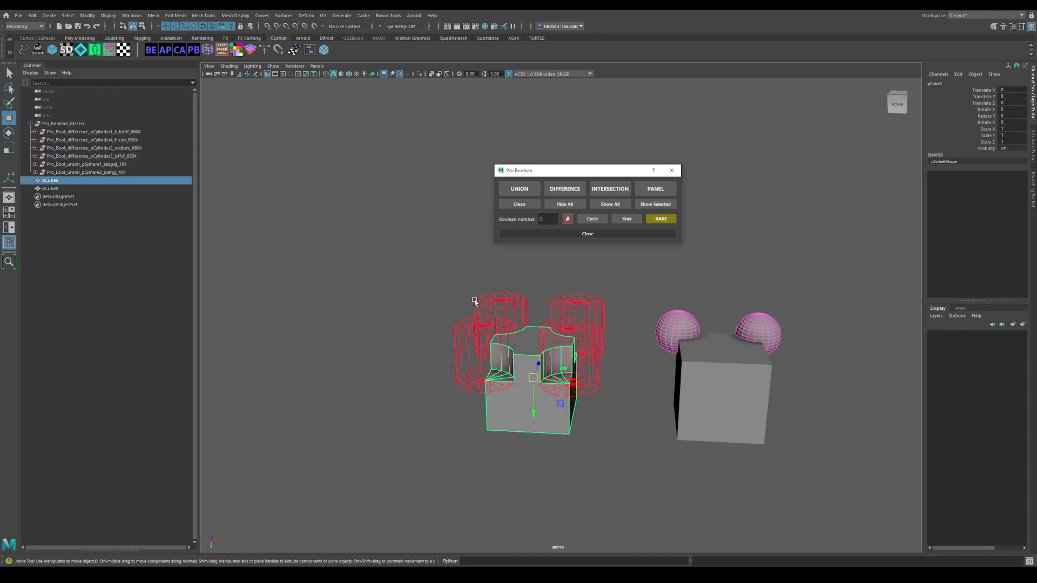
Replace the Boolean attribute on the difference cube and its four cylinder cutters using Clean's alternate function, and check the cube's tag
drag(462, 273, 583, 383)
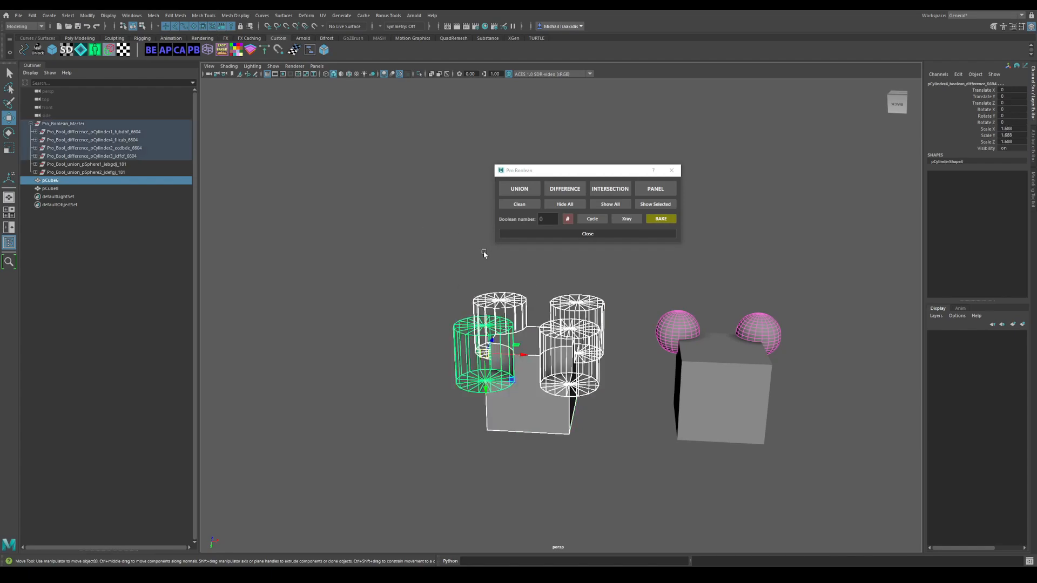
click(736, 372)
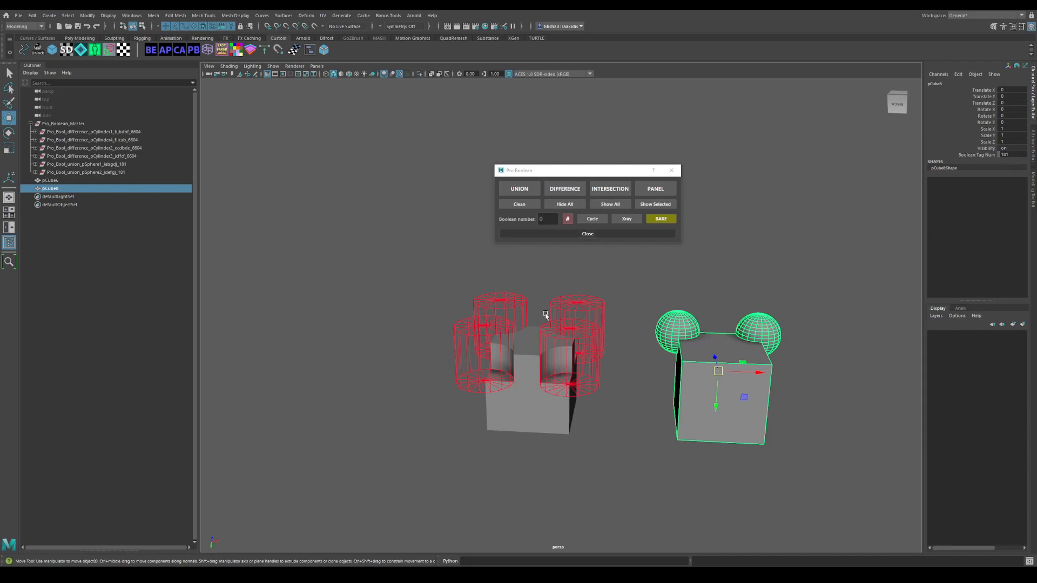
alt+drag(527, 283, 552, 289)
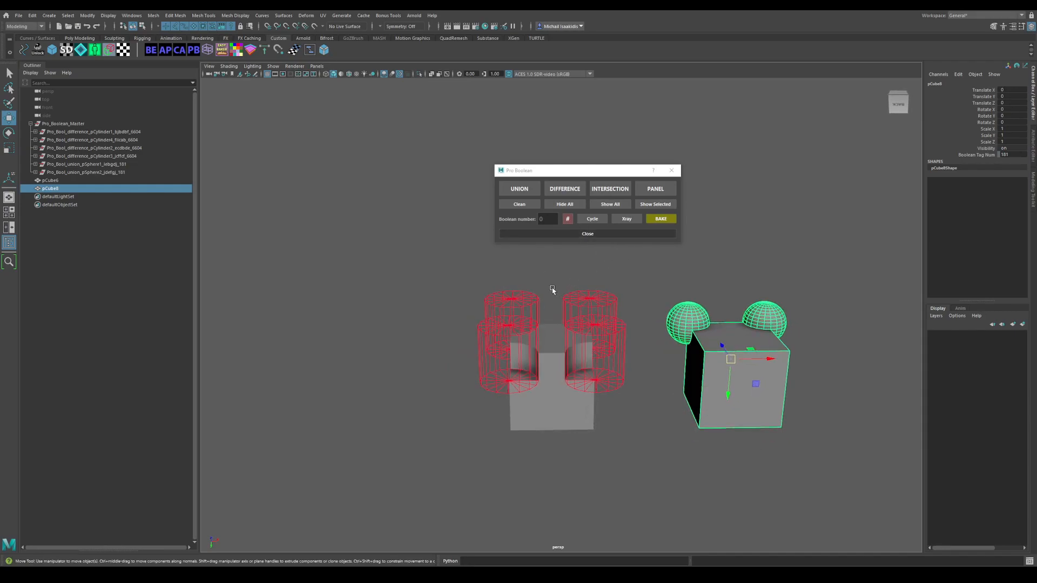
drag(495, 290, 587, 402)
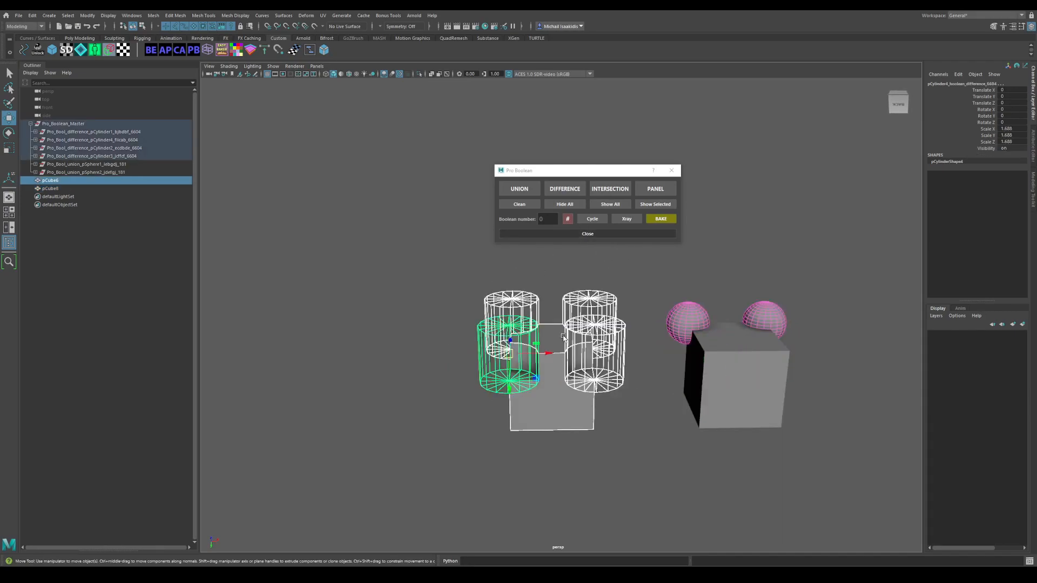
alt+drag(539, 272, 530, 271)
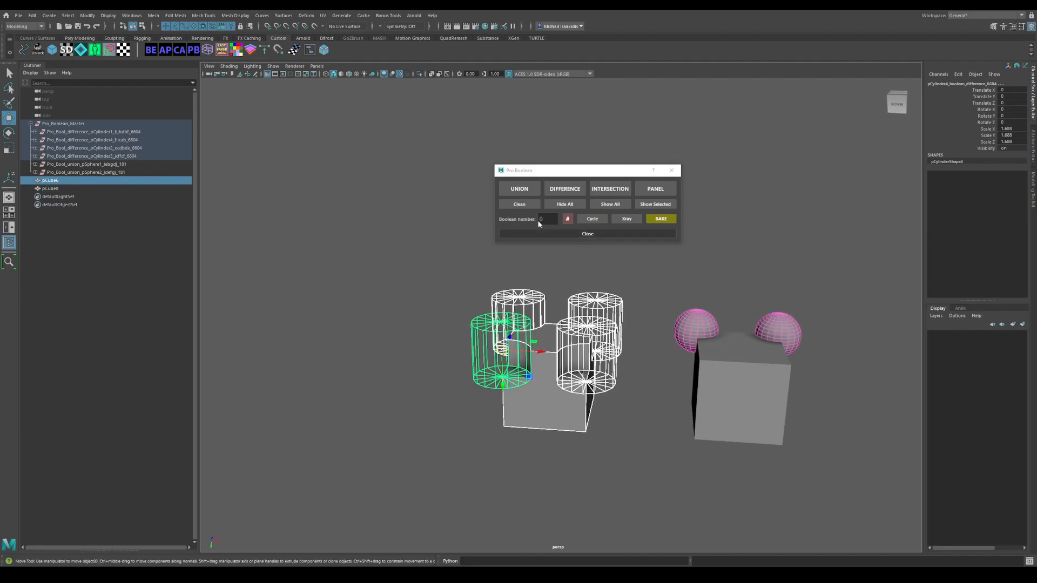
drag(463, 270, 621, 417)
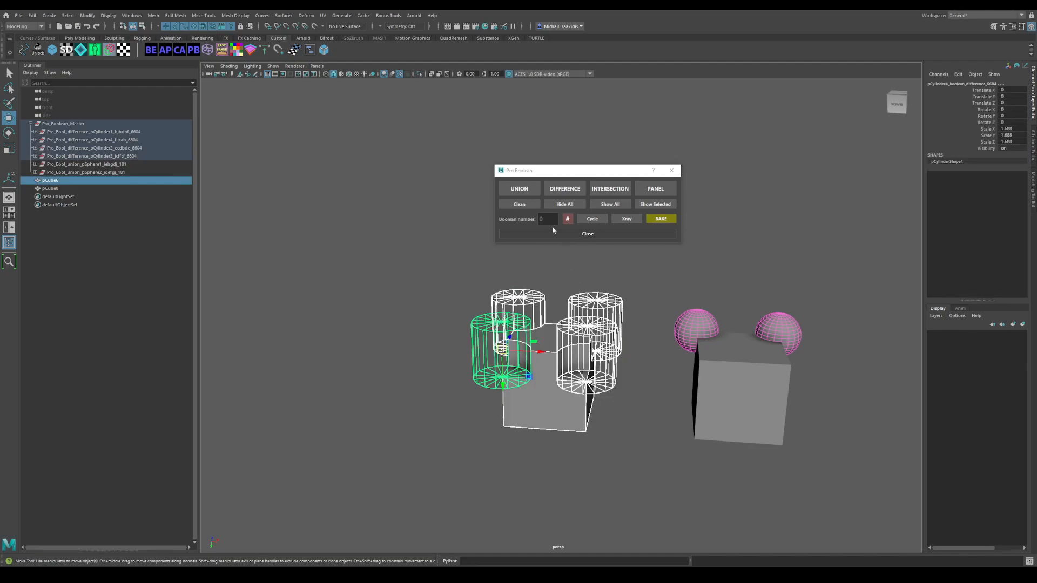
ctrl+click(519, 204)
click(424, 260)
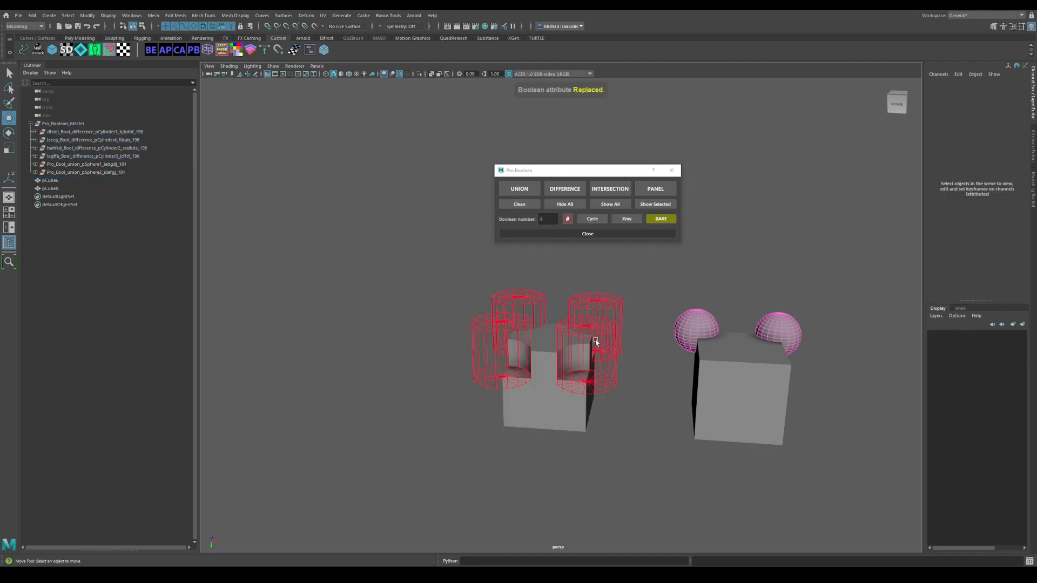
click(544, 397)
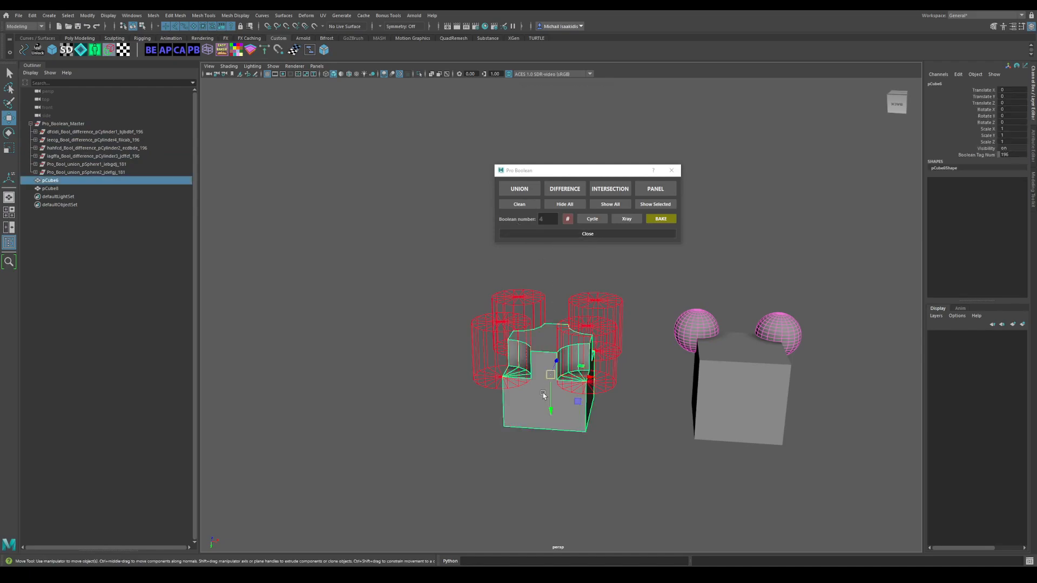
click(400, 287)
Duplicate the difference cube and move the copy well away from the original and its cutters
alt+drag(403, 287, 423, 290)
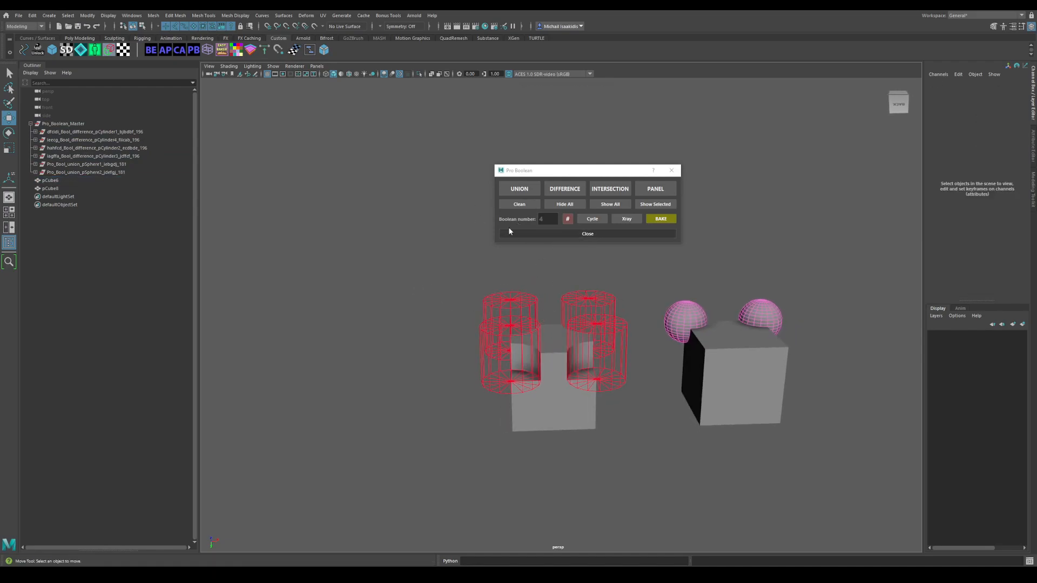
alt+drag(480, 261, 466, 280)
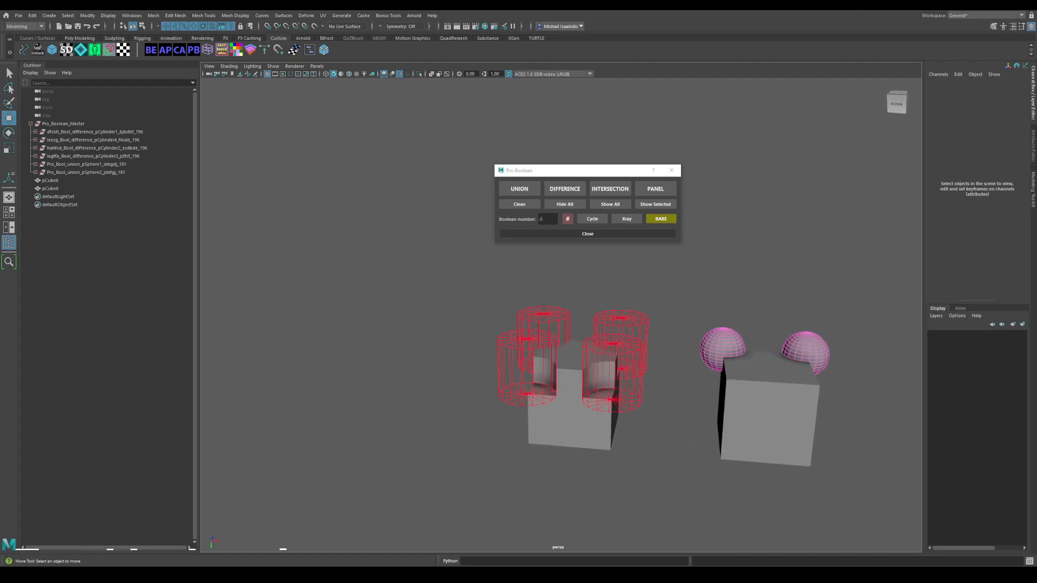
alt+middle_drag(471, 317, 511, 336)
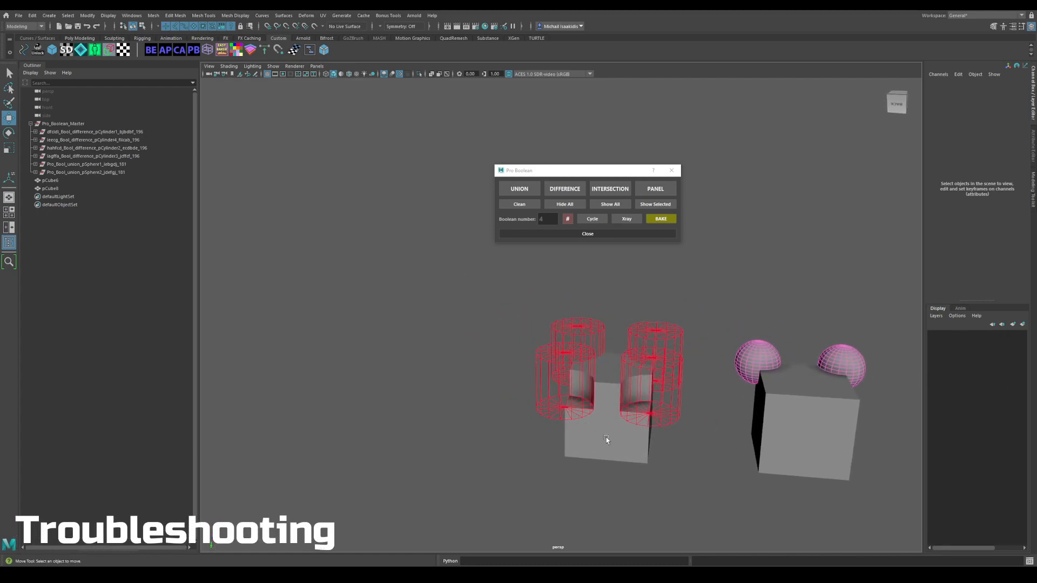
mouse_move(565, 413)
alt+mouse_down()
mouse_move(497, 366)
mouse_move(524, 398)
mouse_move(565, 421)
alt+mouse_up()
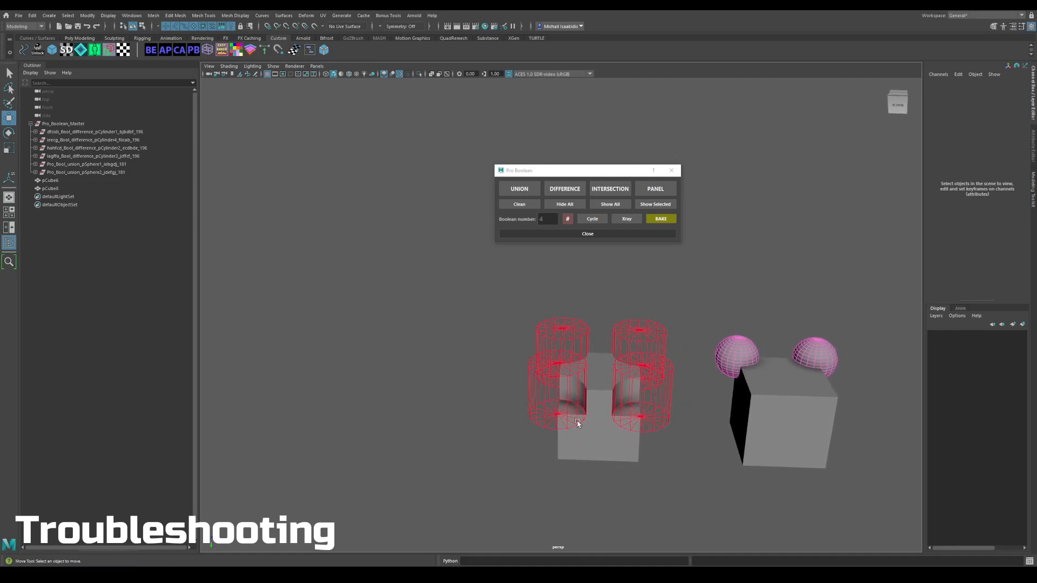
click(599, 428)
alt+drag(483, 358, 377, 220)
key(ctrl+d)
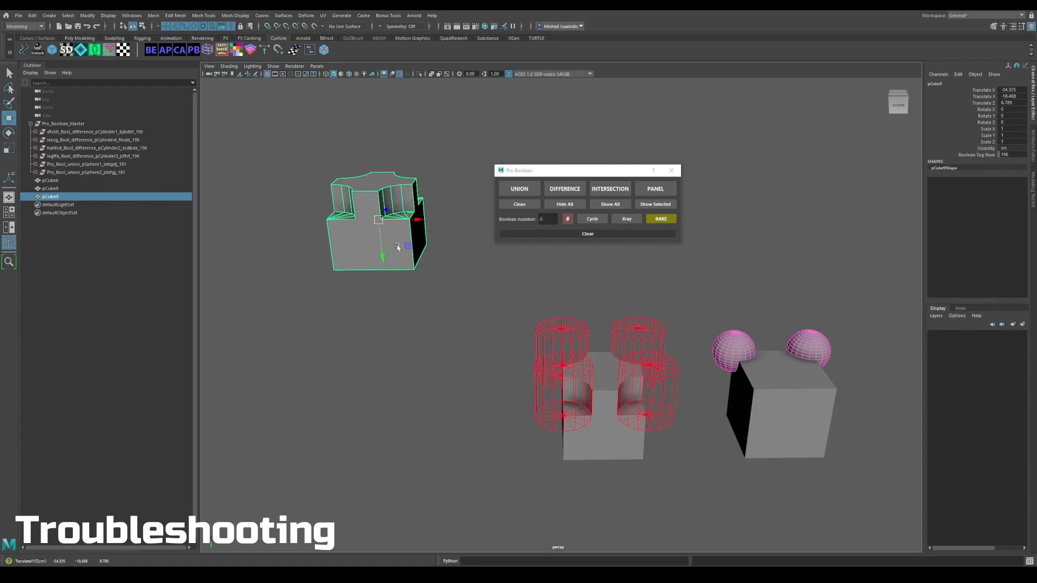
alt+middle_drag(426, 273, 449, 315)
Move the Pro Boolean window out of the way and compare the Boolean Tag Num of the copied and original cubes
drag(594, 171, 593, 131)
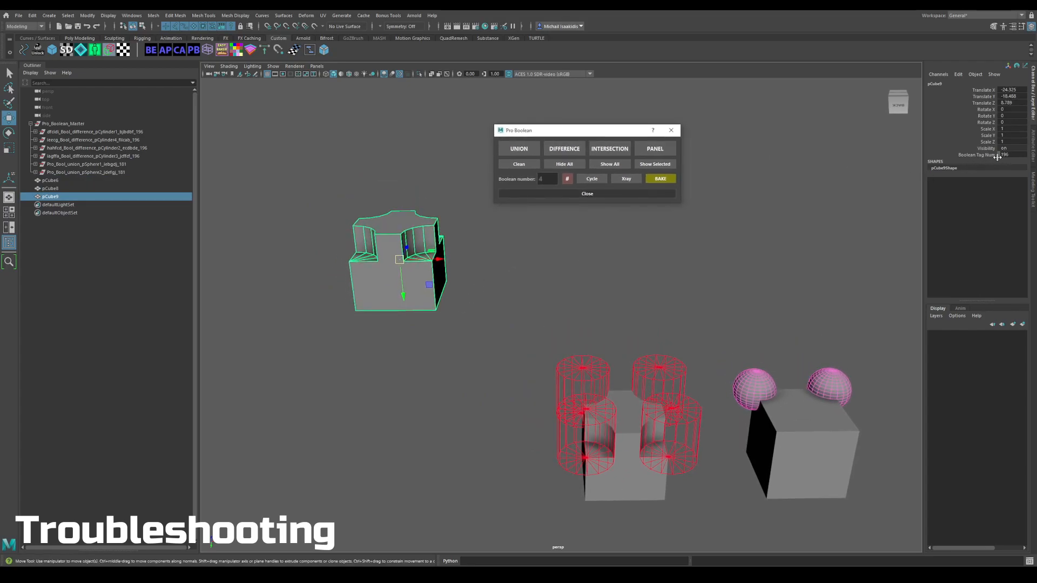
click(636, 487)
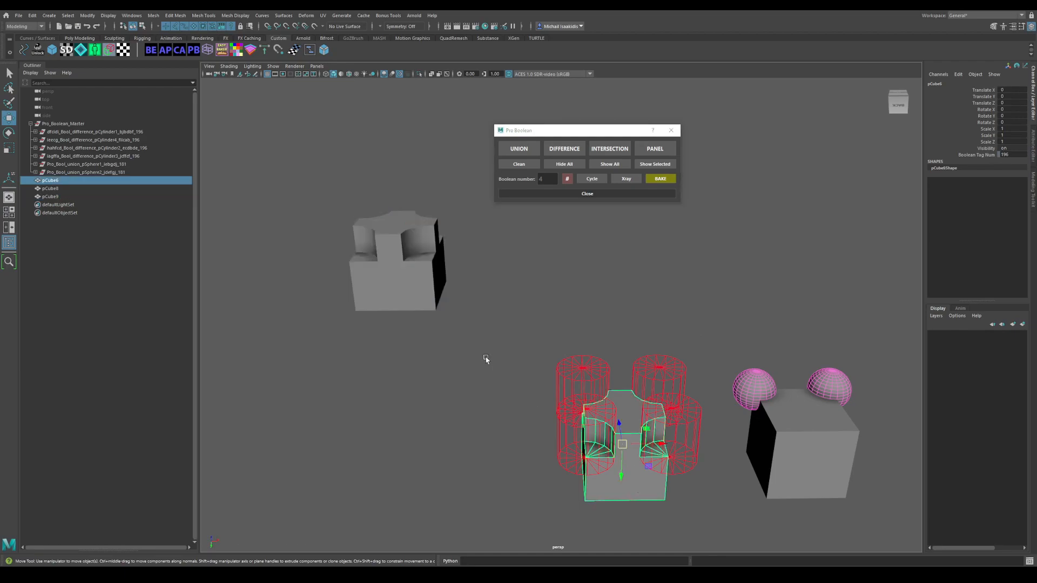
click(417, 283)
Create a polygon sphere, snap it to the copied cube's lower front corner and scale it uniformly to about 3.1
click(516, 277)
alt+middle_drag(513, 247, 535, 271)
shift+right_drag(551, 264, 588, 261)
key(v)
middle_drag(568, 275, 471, 335)
key(r)
drag(457, 335, 465, 335)
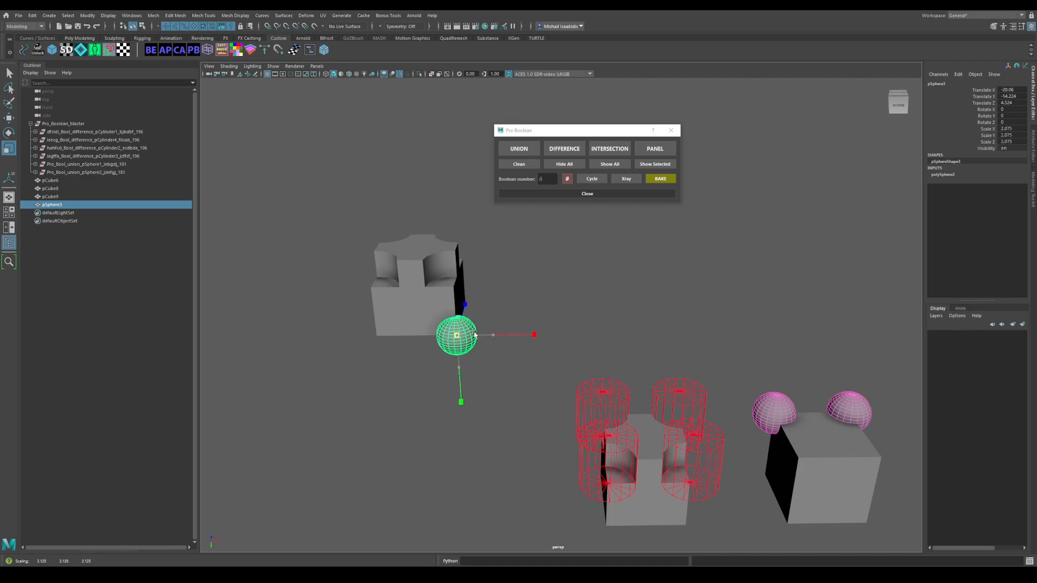
Subtract the sphere from the copied cube with a Pro Boolean Difference
click(417, 289)
shift+click(457, 335)
click(564, 149)
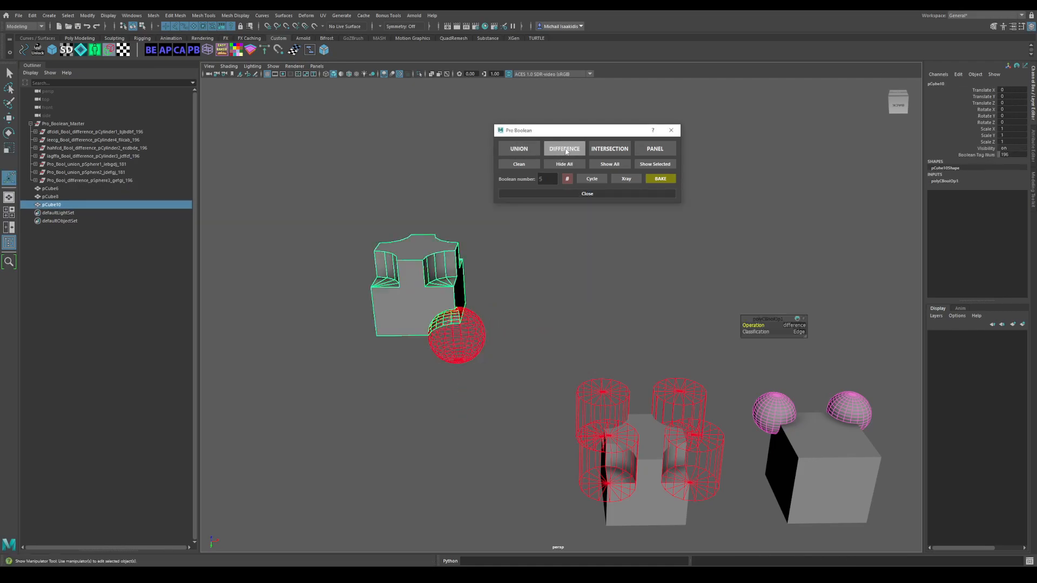
click(510, 308)
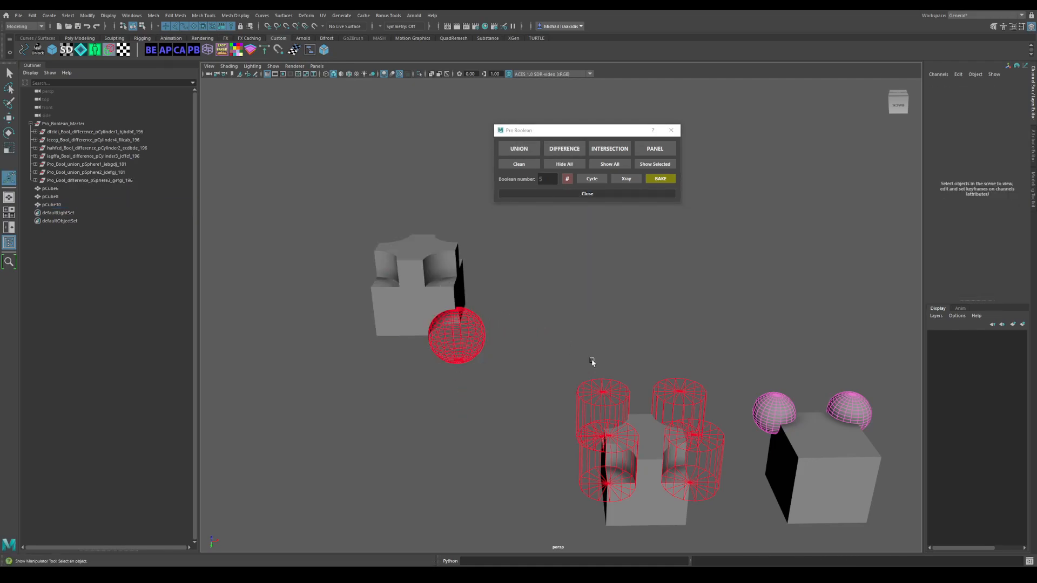
Cycle through the cutters linked to the copied cube up to its sphere cutter
click(405, 293)
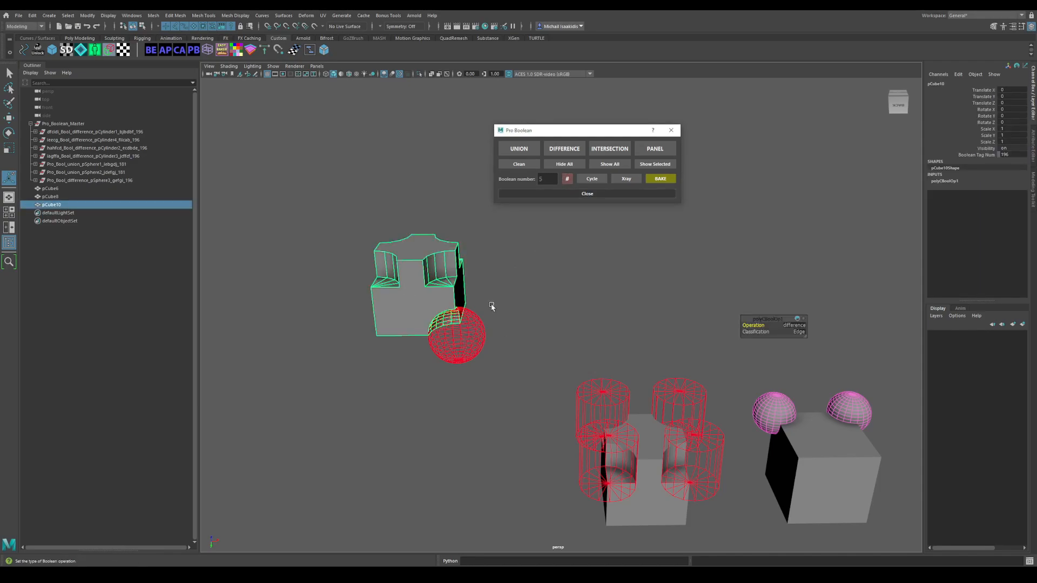
click(597, 180)
click(594, 179)
click(595, 180)
click(594, 179)
click(594, 179)
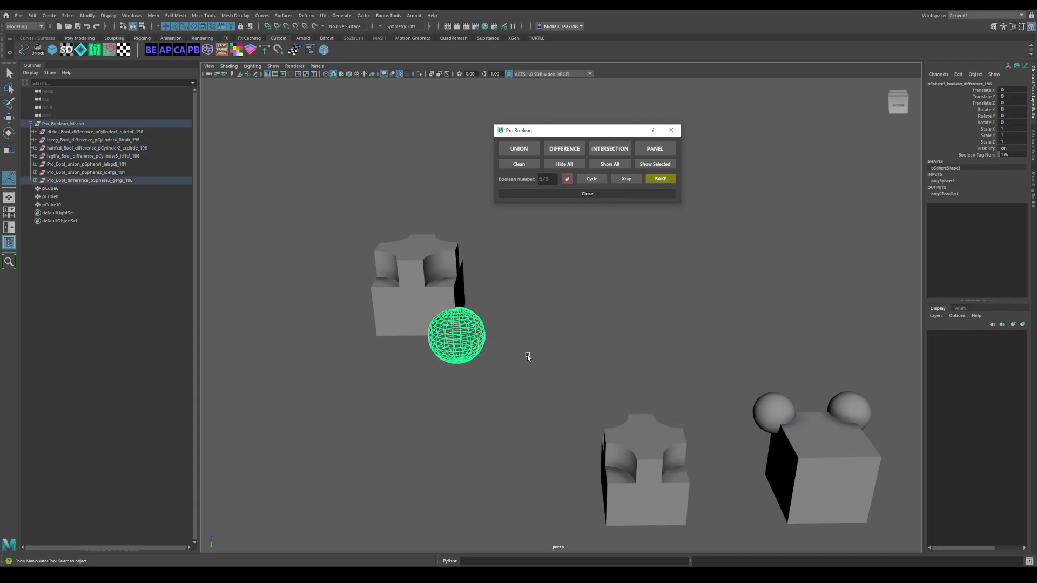
Show all Boolean cutters again around the three cubes
alt+middle_drag(542, 357, 552, 338)
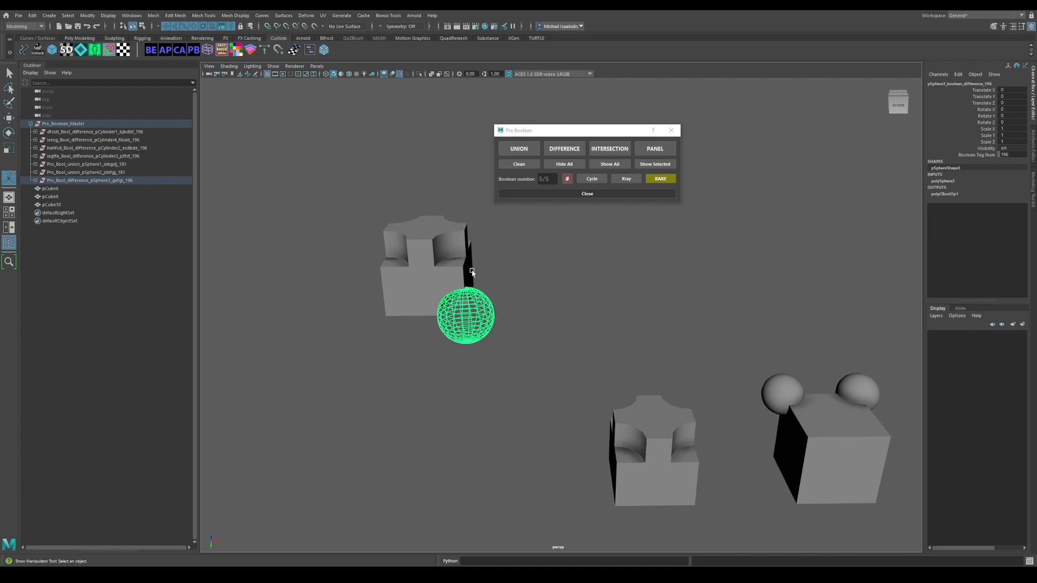
click(405, 283)
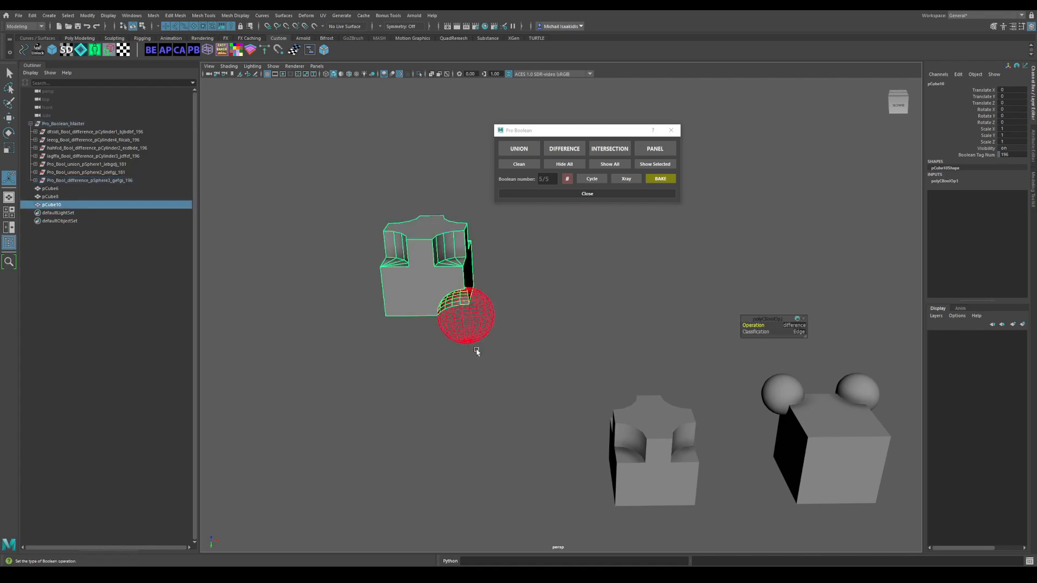
click(499, 372)
click(610, 164)
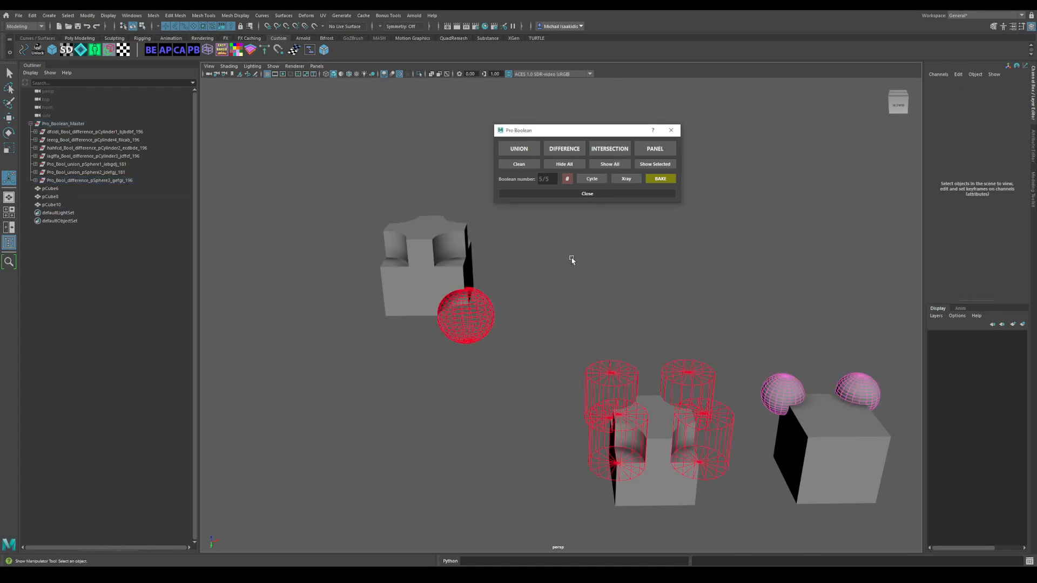
Compare the Boolean Tag Num of the copied cube and its sphere cutter with that of the original notched cube
click(433, 260)
click(340, 239)
drag(348, 199, 467, 324)
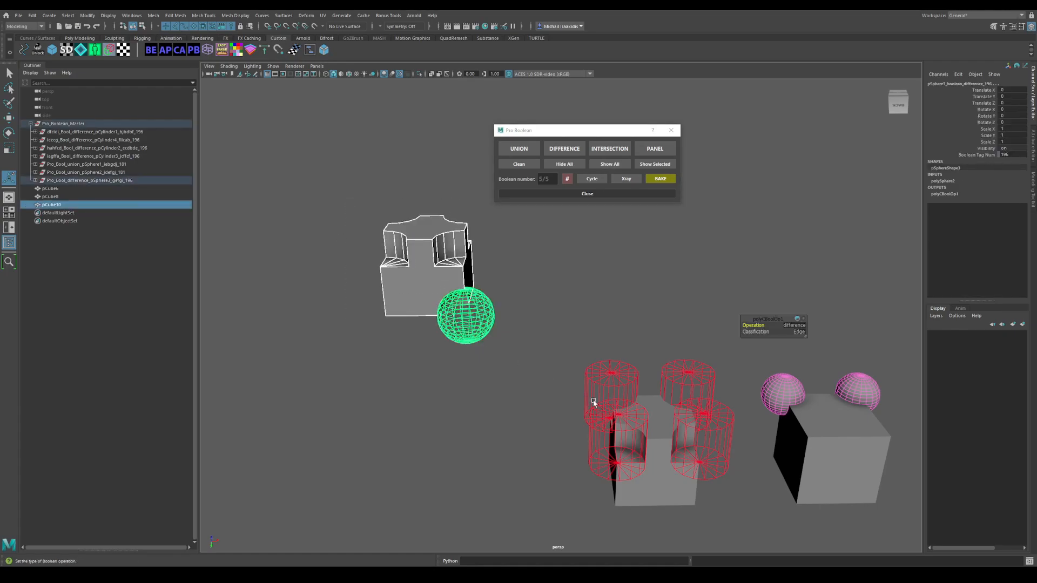
click(634, 455)
click(496, 312)
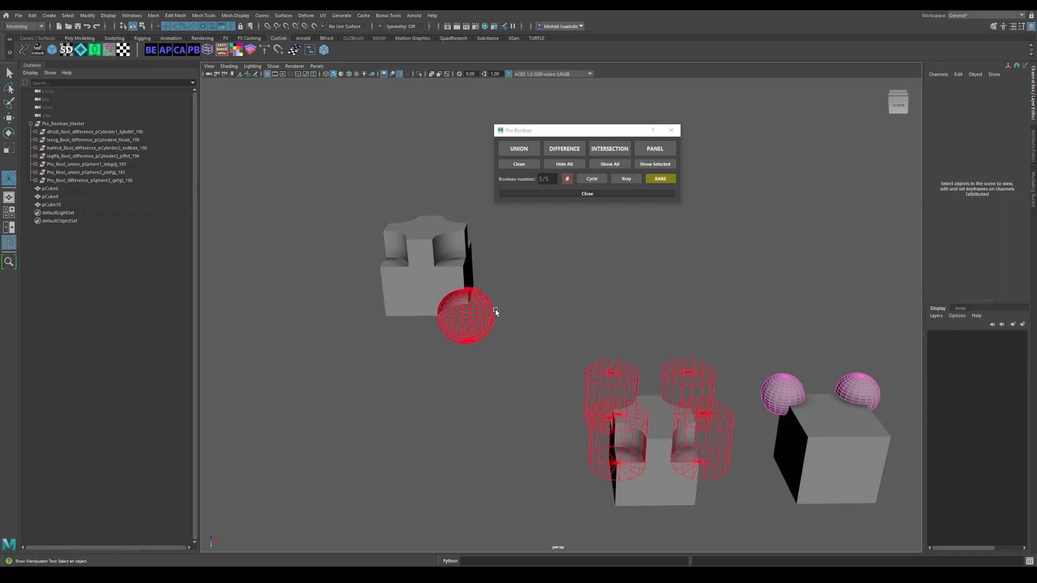
drag(338, 191, 512, 376)
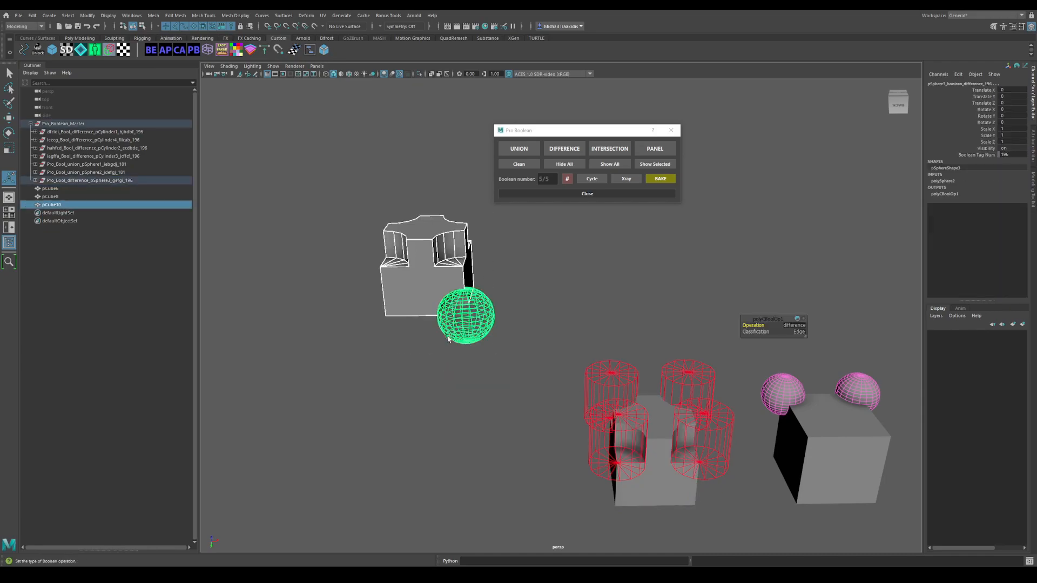
alt+middle_drag(446, 344, 471, 366)
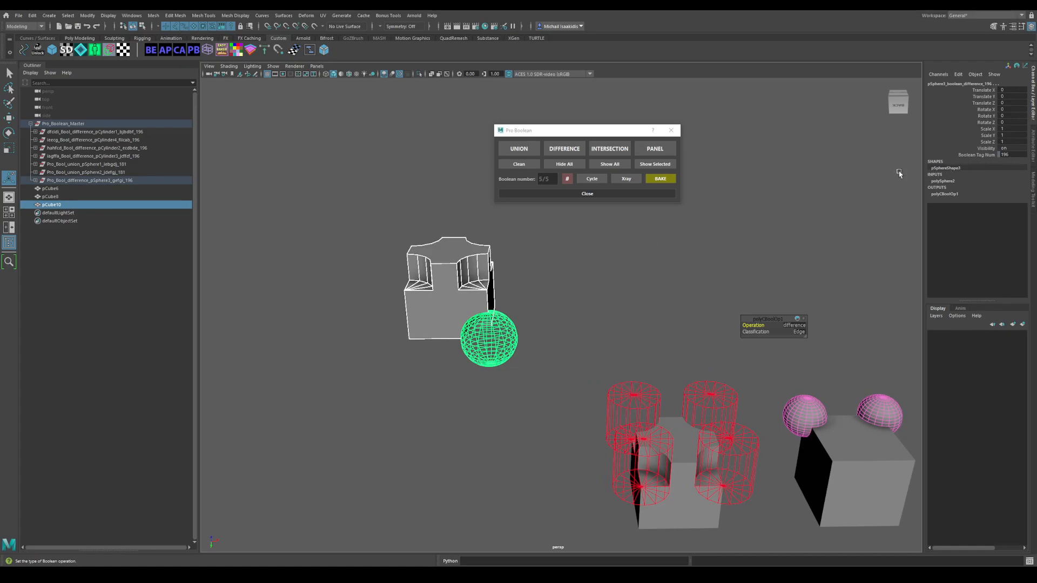
click(660, 486)
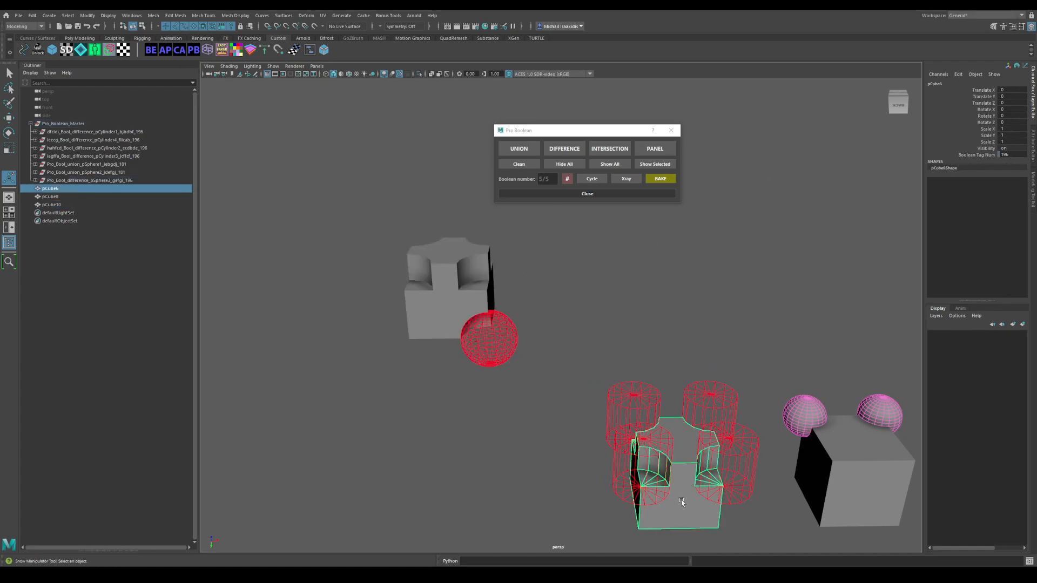
Replace the Boolean tag number on the copied cube and its sphere cutter
click(440, 275)
click(537, 382)
drag(398, 232, 510, 378)
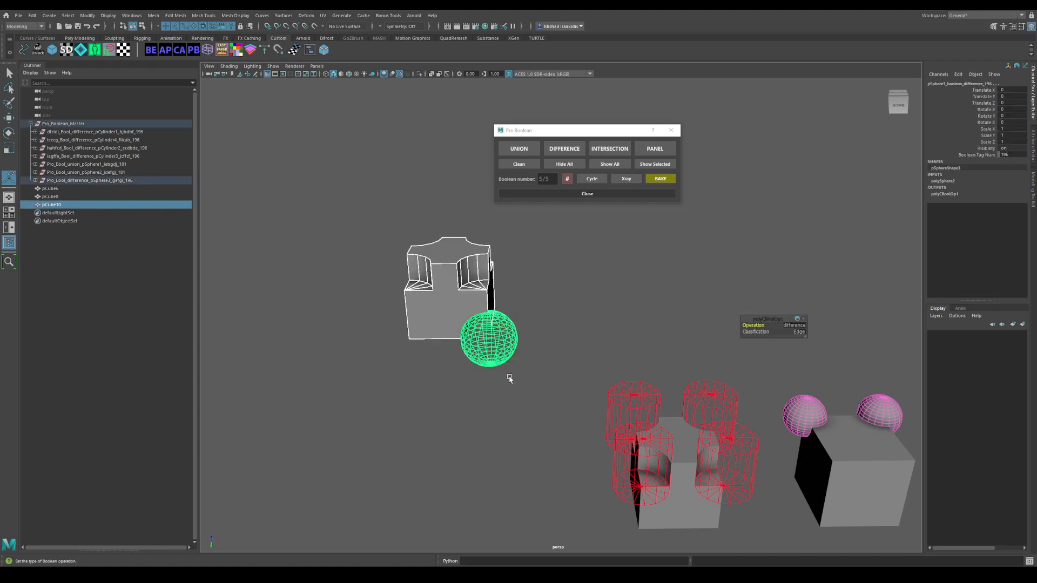
click(530, 166)
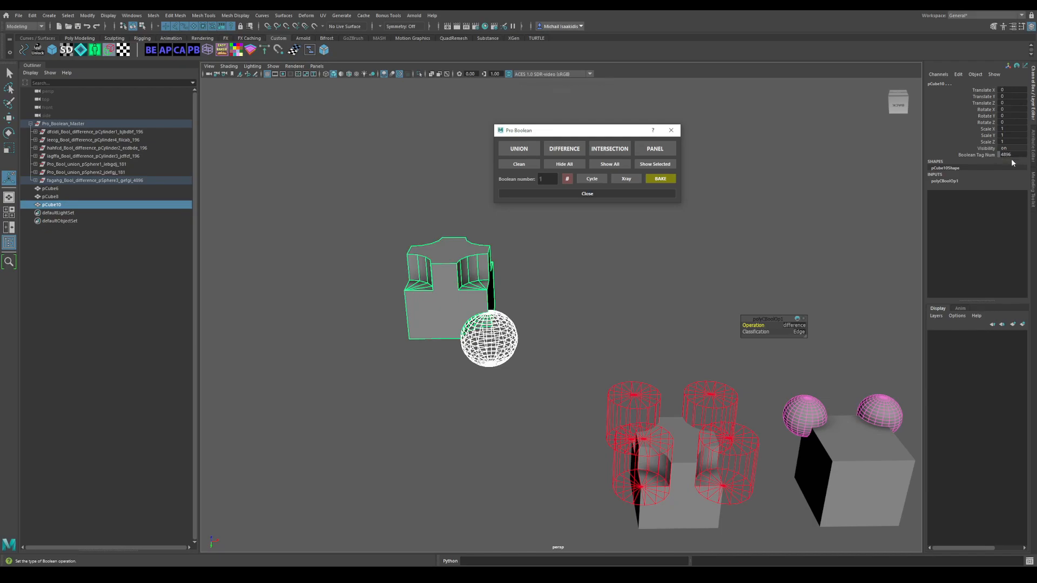
Check the copied cube's Boolean Tag Num against the original notched cube's
click(536, 287)
click(461, 286)
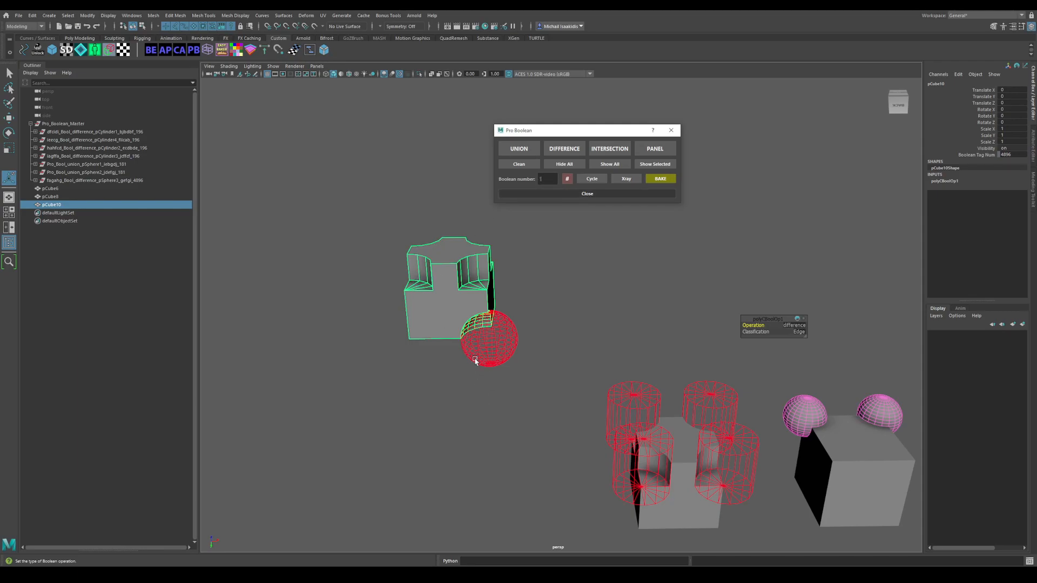
click(673, 509)
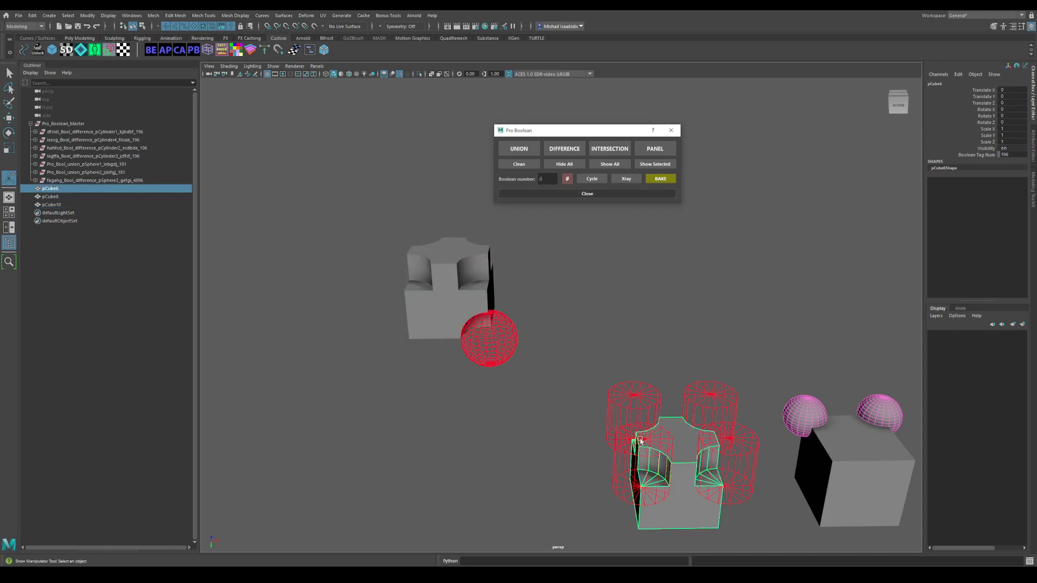
click(466, 287)
click(559, 316)
Duplicate the original notched cube and move the duplicate to the empty area behind it
scroll(559, 317, down, 2)
alt+drag(559, 316, 572, 382)
click(654, 475)
key(w)
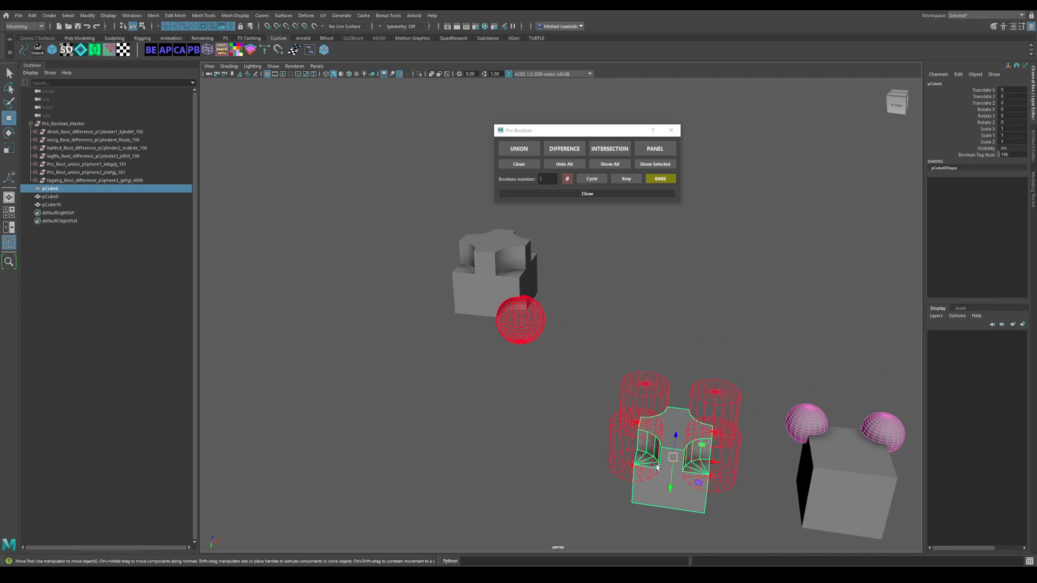
key(ctrl+d)
drag(673, 461, 771, 242)
alt+middle_drag(756, 249, 710, 289)
click(648, 300)
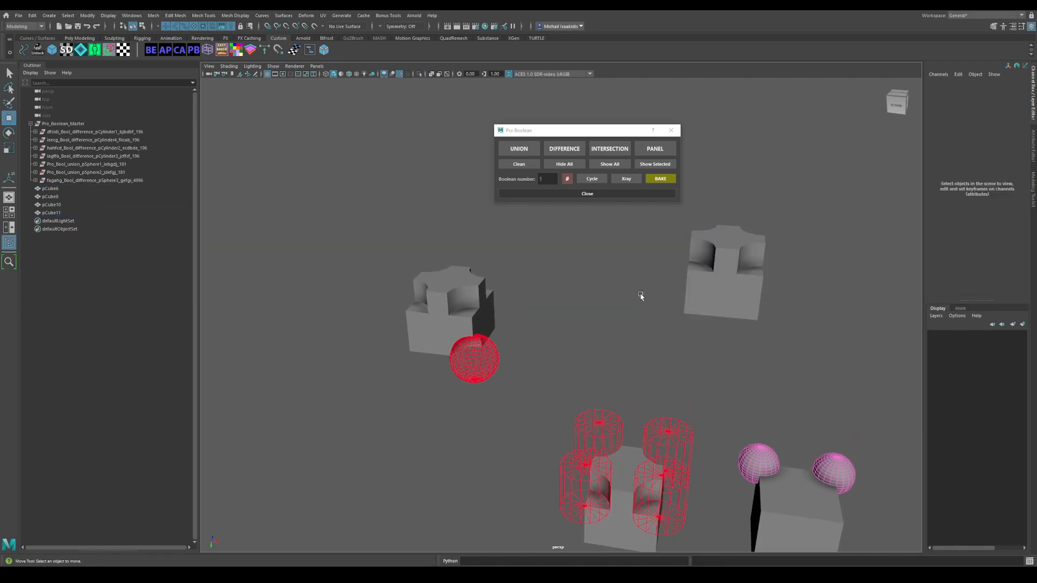
Create a polygon cube, snap it to the new duplicate's lower front corner and scale it up uniformly
shift+right_drag(647, 300, 666, 313)
key(v)
middle_drag(774, 319, 765, 338)
key(r)
drag(757, 321, 789, 324)
Join the small cube to the new duplicate with a Pro Boolean Union
click(727, 293)
shift+click(761, 326)
click(519, 149)
alt+drag(585, 290, 665, 306)
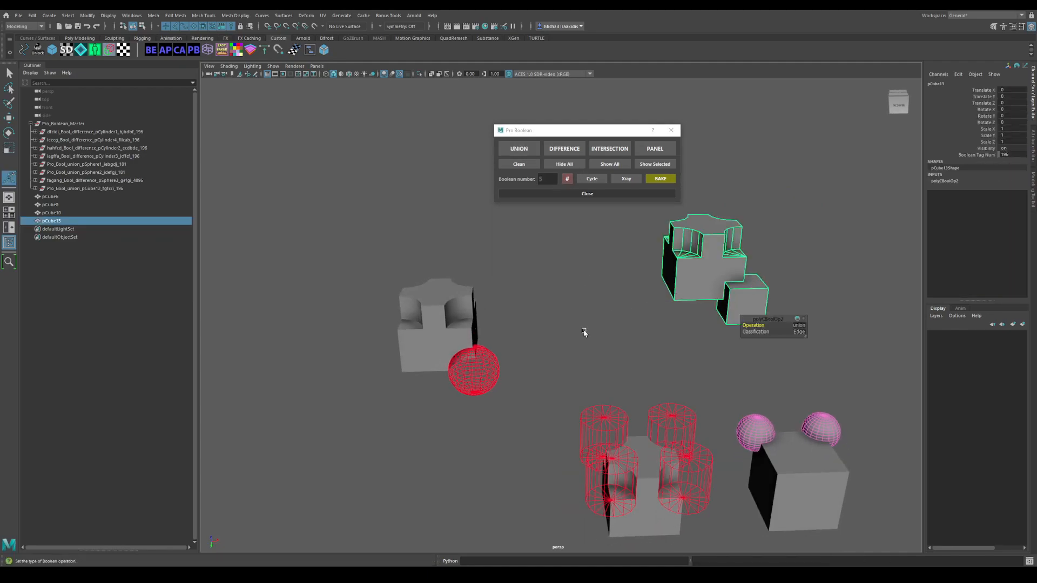
Cycle through the cutters linked to the original notched cube up to the union cube on its duplicate
click(645, 513)
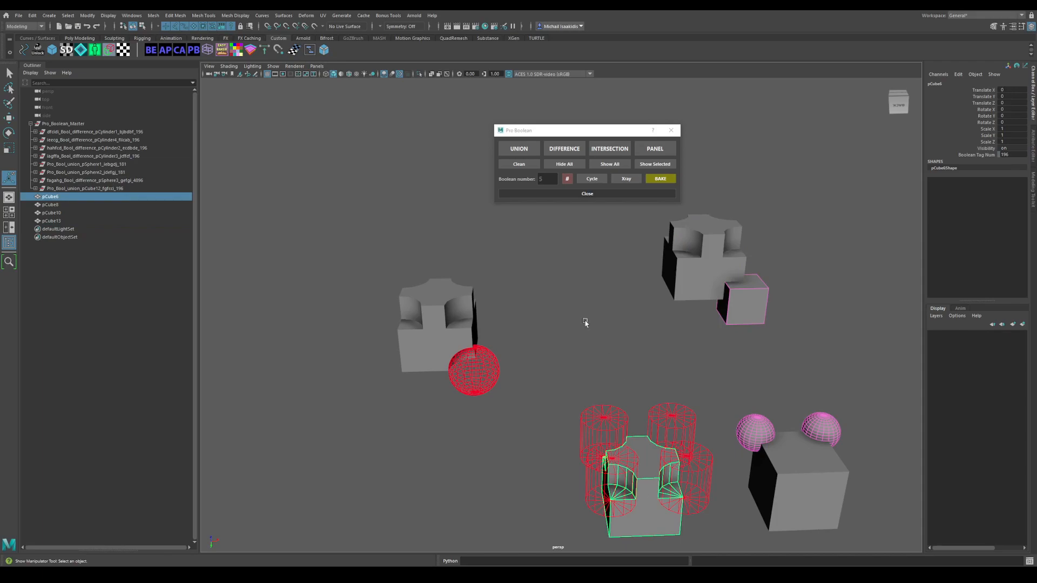
click(588, 179)
click(589, 180)
click(587, 180)
click(588, 180)
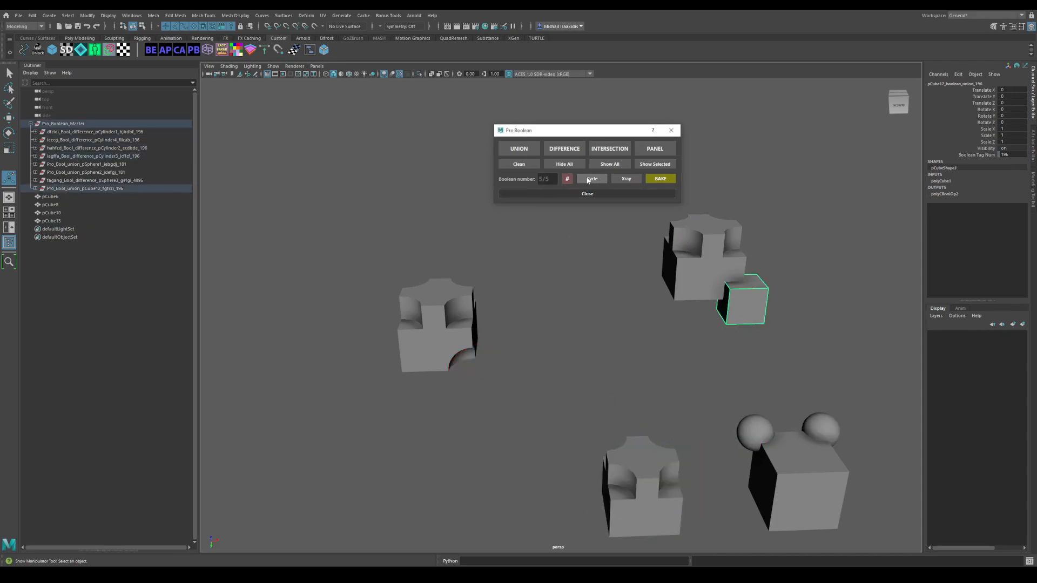
Replace the Boolean tag number on the new duplicate and its union cube, and reselect the duplicate to check it
click(683, 254)
click(519, 164)
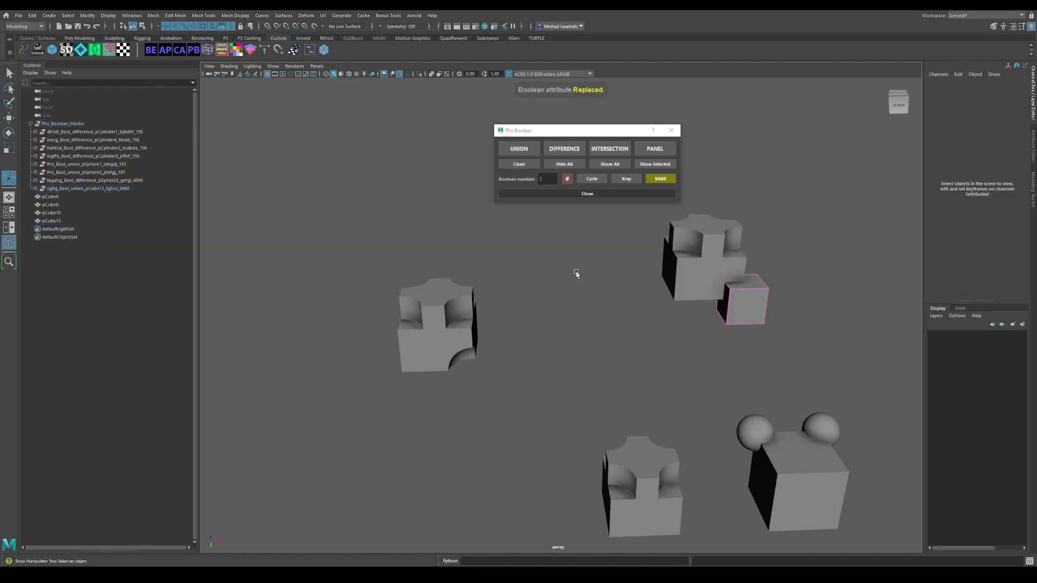
alt+middle_drag(670, 290, 621, 288)
click(642, 260)
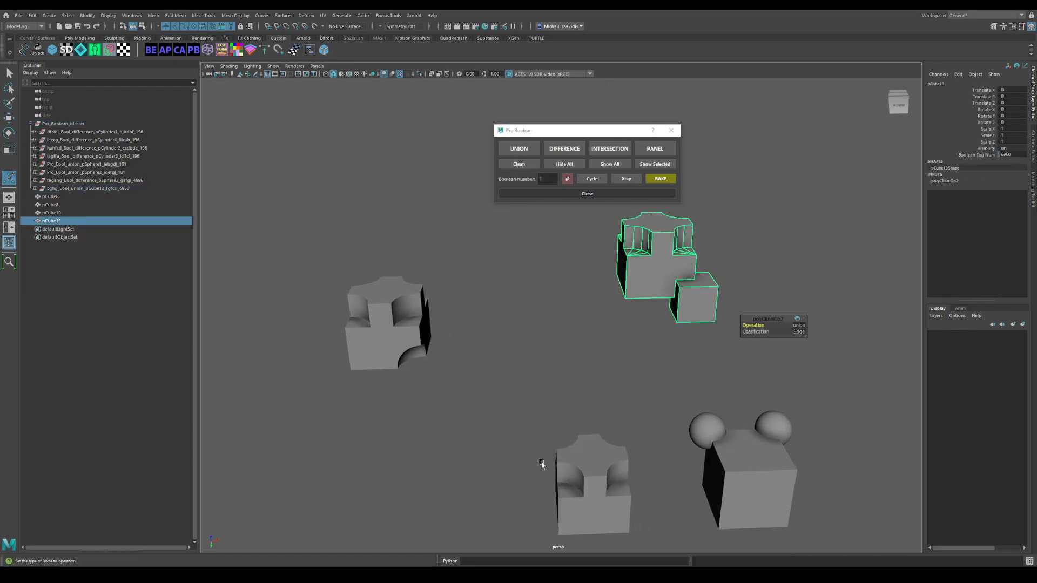
Check the original cube's tag number and show all Boolean cutters around the four cubes
click(559, 454)
click(610, 165)
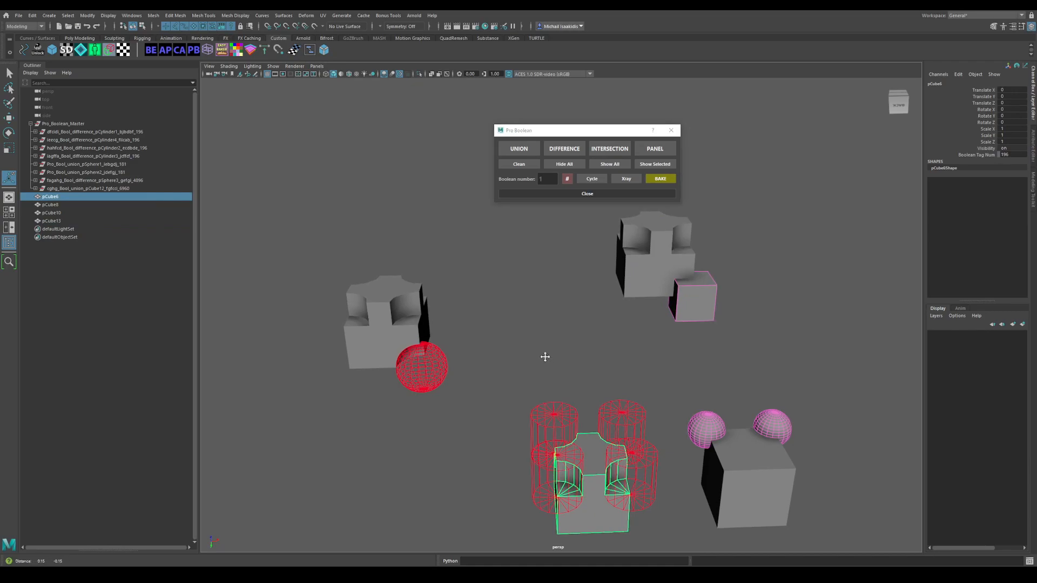
alt+middle_drag(546, 358, 553, 319)
click(456, 377)
alt+middle_drag(455, 377, 540, 390)
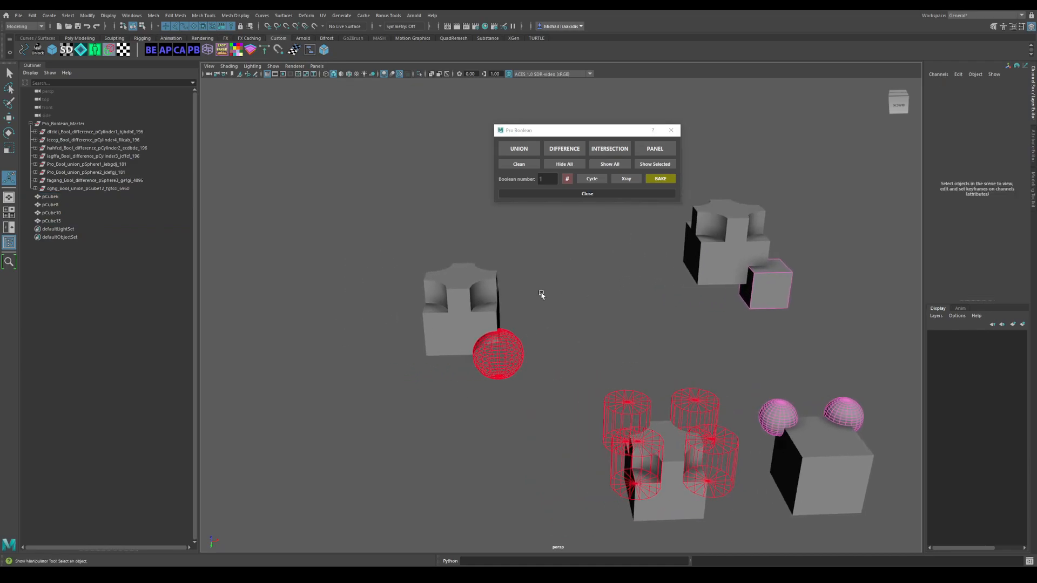
alt+middle_drag(595, 252, 571, 259)
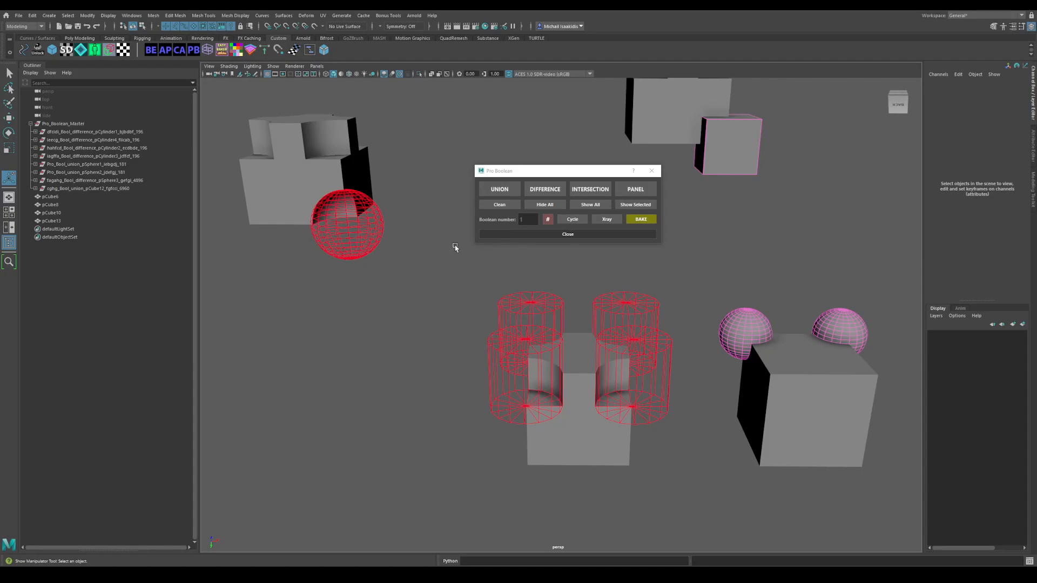
Duplicate the original cube's four cylinder cutters and move the copies well clear of the cube
alt+middle_drag(456, 247, 546, 317)
drag(543, 307, 643, 344)
key(w)
shift+drag(570, 362, 246, 380)
mouse_move(292, 423)
alt+middle_down()
mouse_move(394, 427)
mouse_move(412, 440)
alt+middle_up()
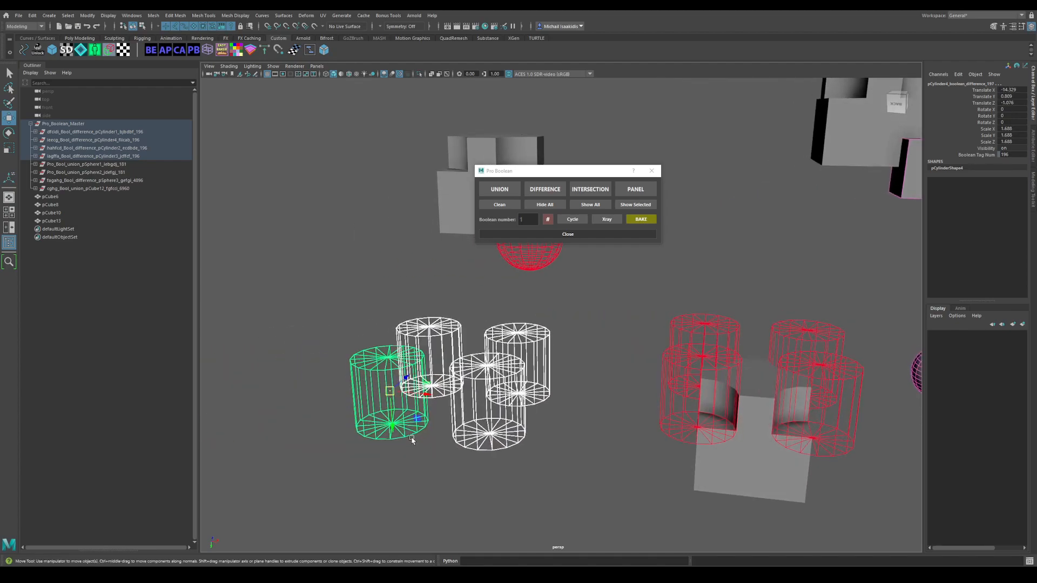
Select the four duplicated cylinders and run Clean to return them to regular shaded display
click(437, 436)
alt+middle_drag(374, 352, 416, 365)
drag(364, 313, 541, 393)
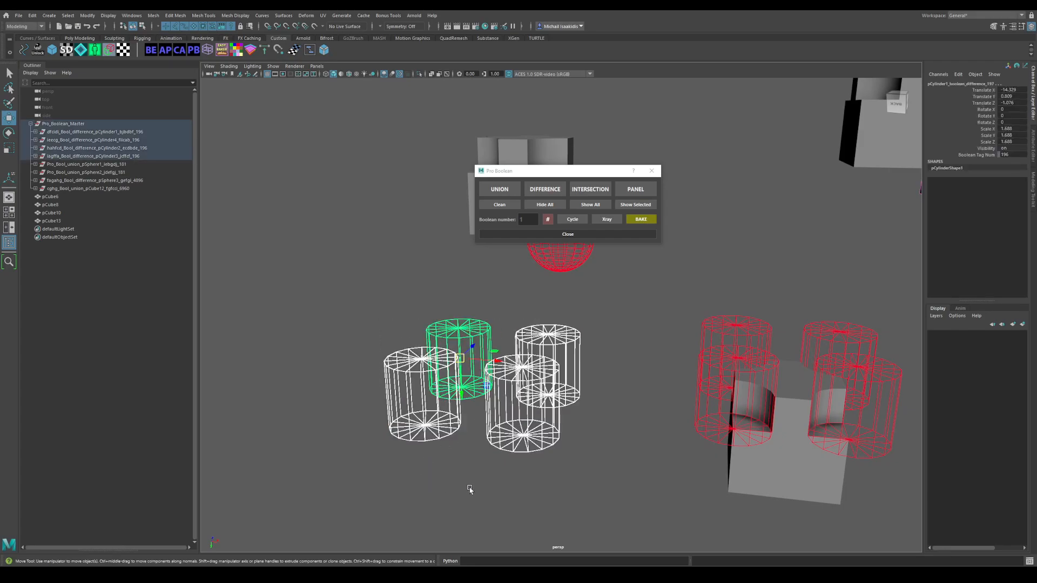
click(454, 482)
drag(382, 325, 572, 412)
click(641, 319)
drag(384, 315, 576, 407)
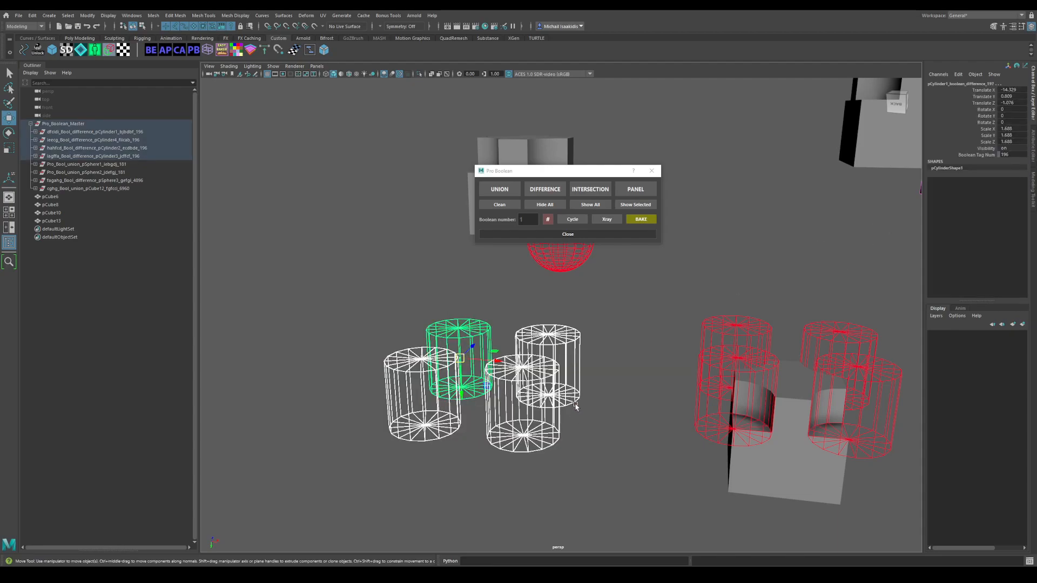
click(507, 204)
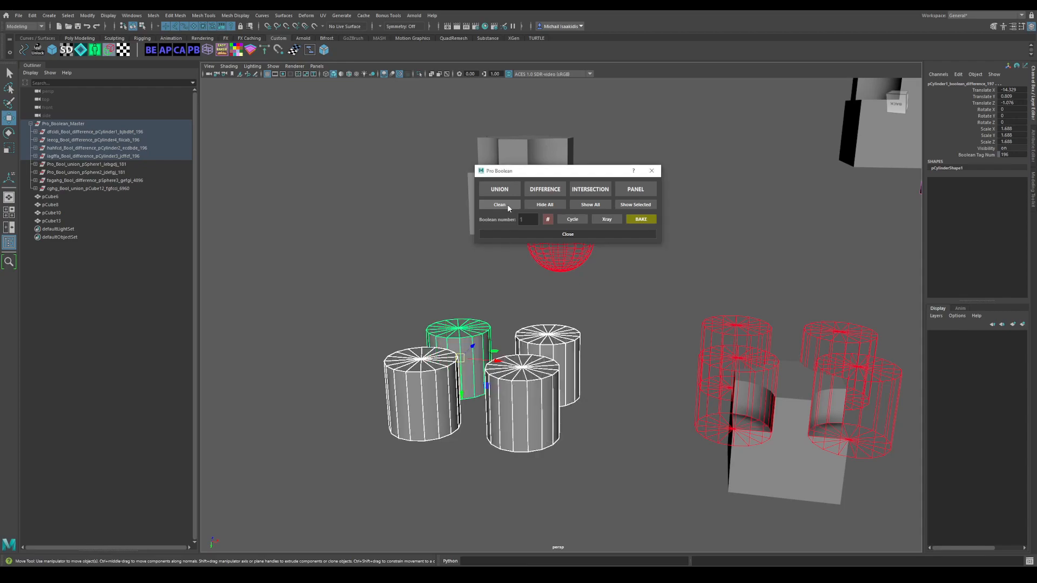
Run Clean on the duplicated cylinders again, reselecting all four of them for another pass
alt+drag(384, 349, 567, 373)
click(508, 204)
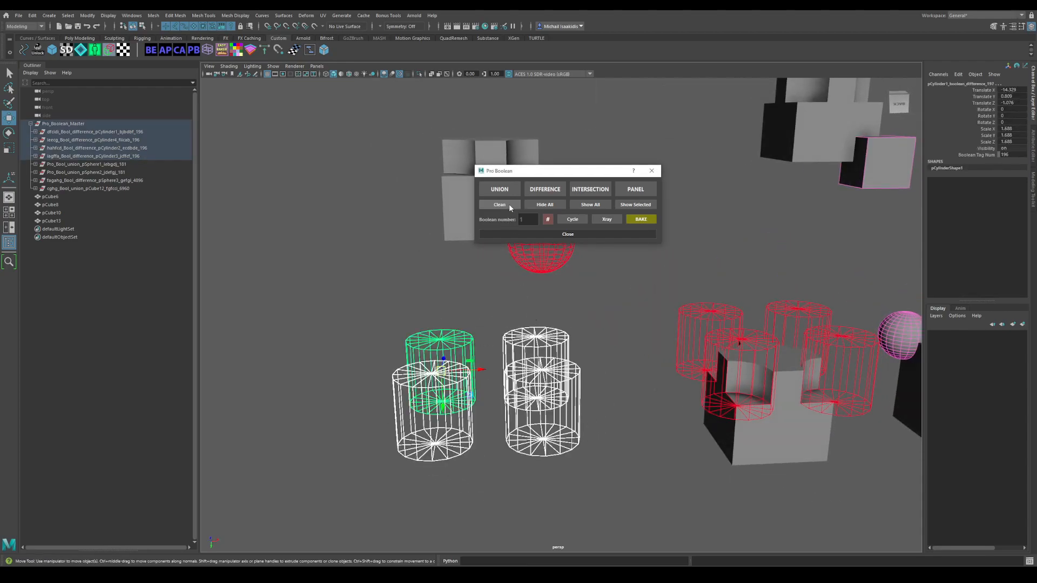
click(514, 281)
drag(374, 331, 574, 409)
click(500, 204)
click(518, 294)
scroll(595, 352, down, 3)
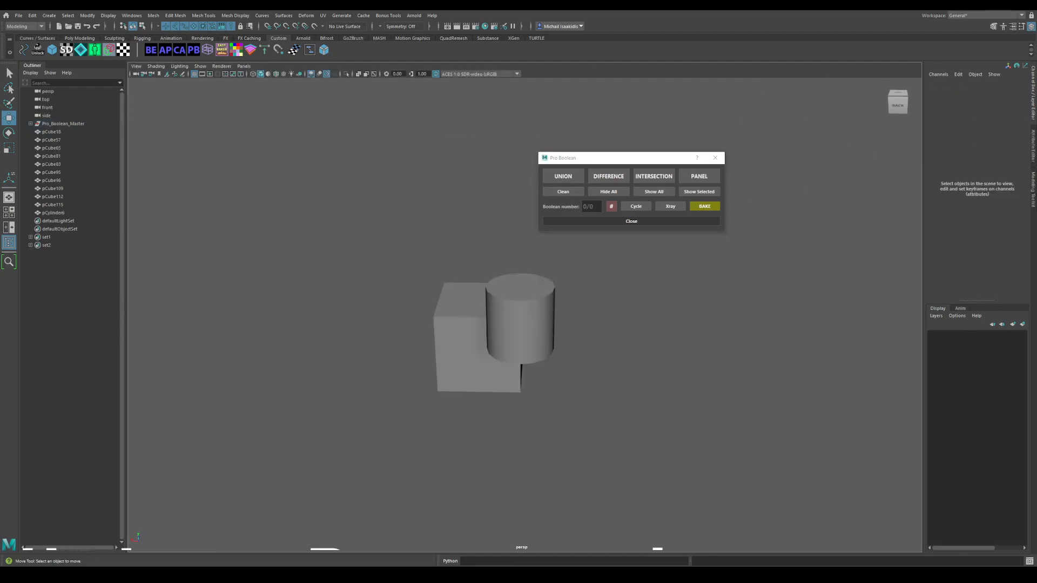
Open the Pro Boolean help window and display its list of hotkey scripts
mouse_move(607, 160)
mouse_down()
mouse_move(590, 158)
mouse_move(603, 160)
mouse_up()
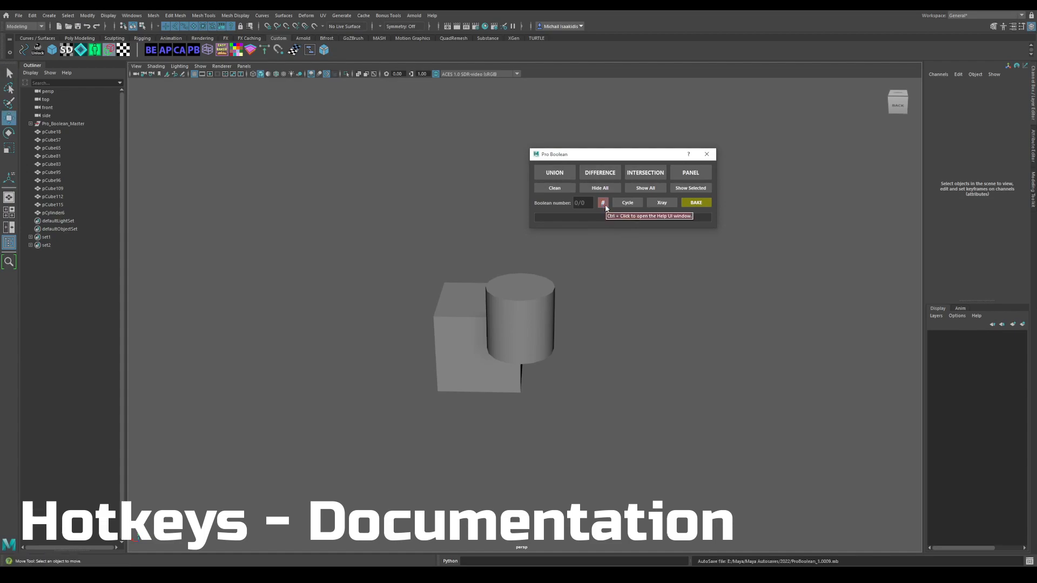
ctrl+click(605, 208)
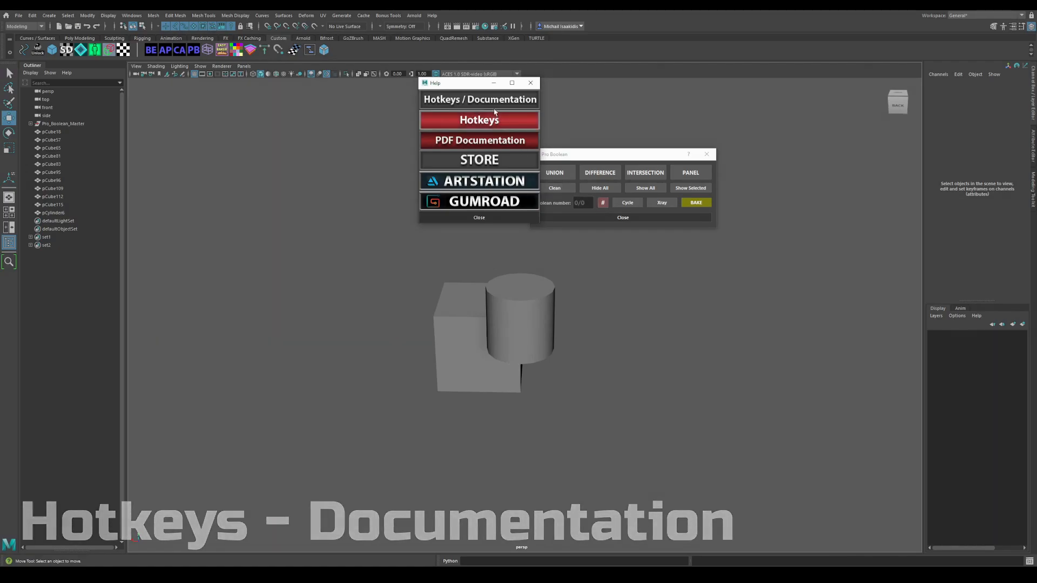
drag(462, 90, 662, 232)
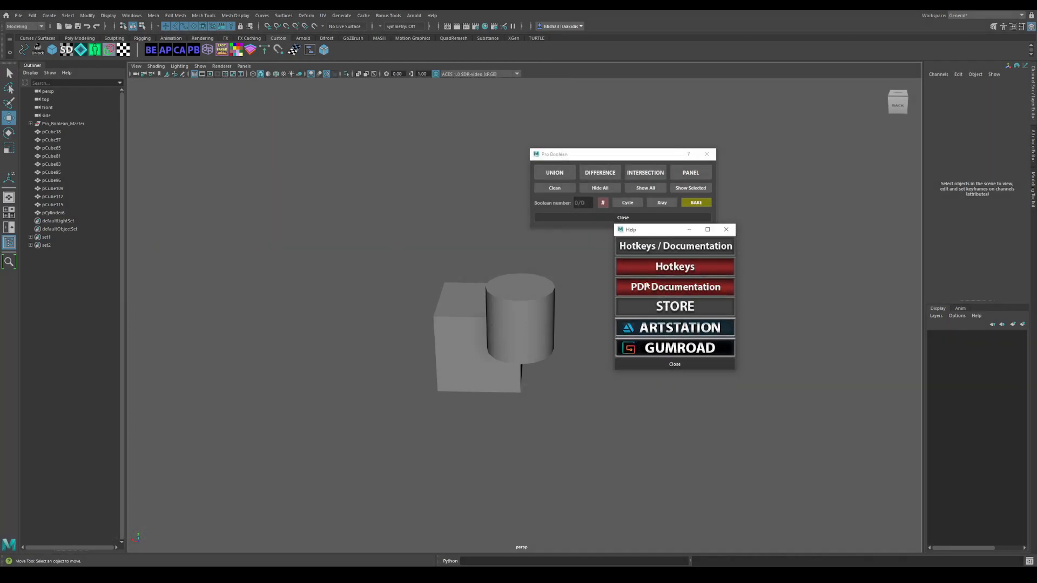
drag(671, 233, 684, 266)
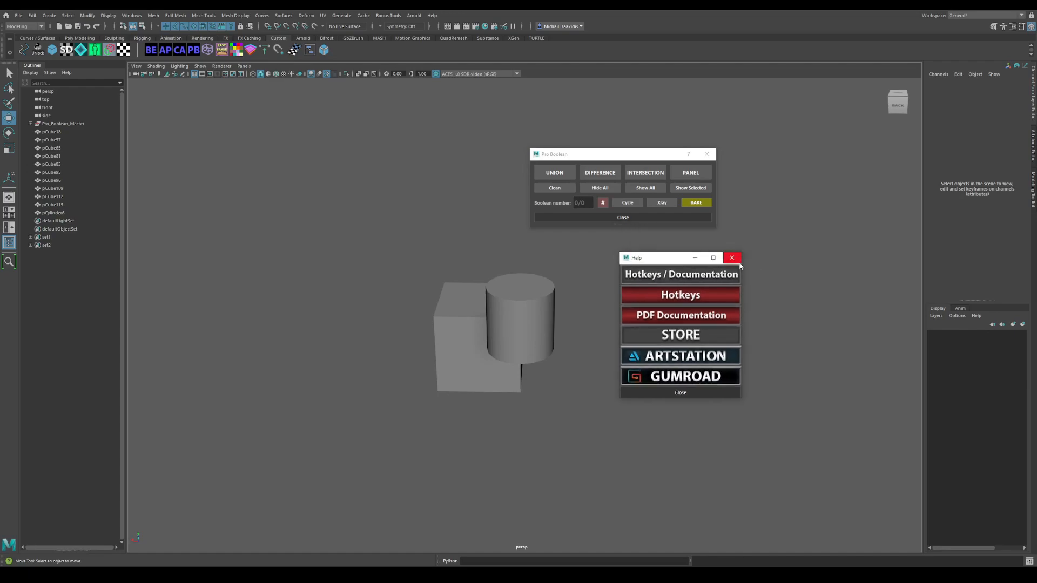
click(660, 301)
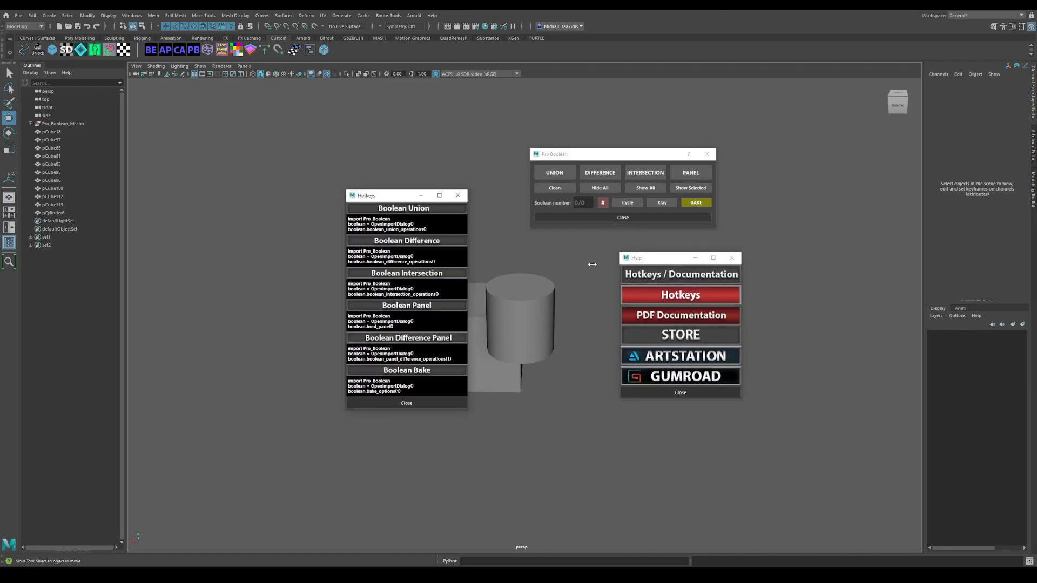
Save the Boolean Difference hotkey script to the Custom shelf as a Python script
drag(371, 201, 269, 140)
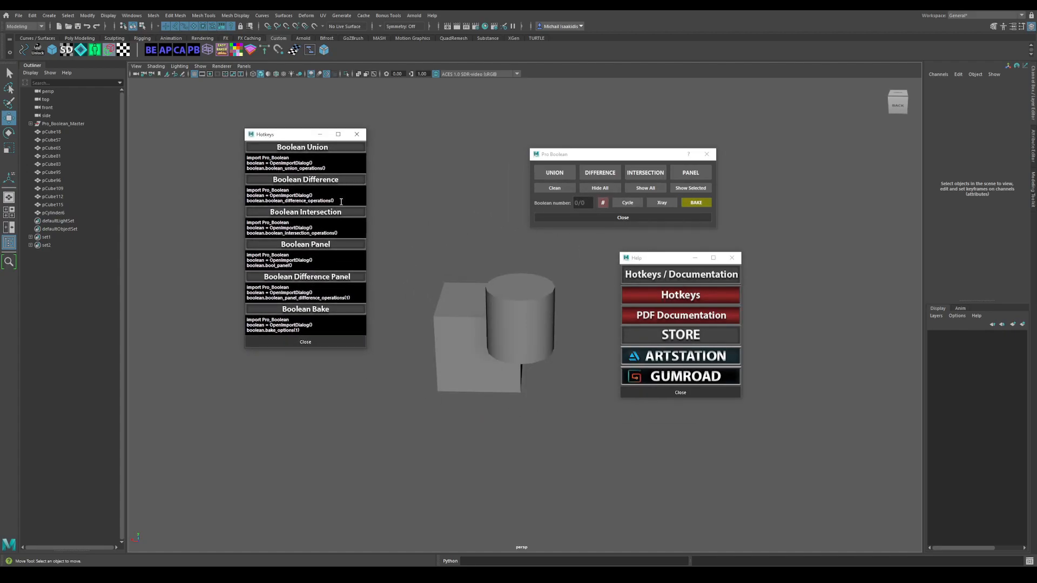
drag(340, 201, 369, 57)
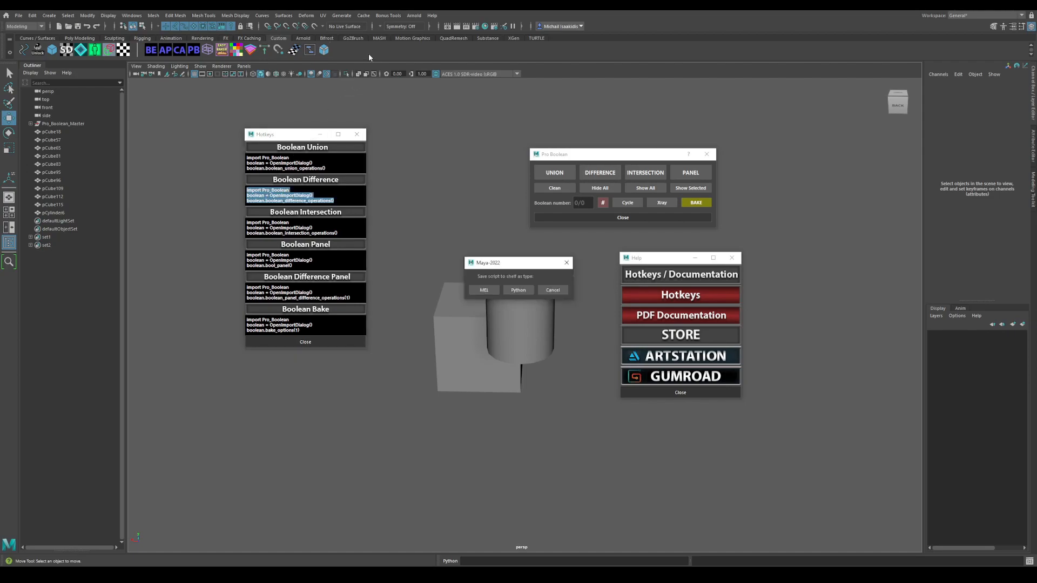
click(517, 290)
Subtract the cylinder from the cube with the newly added shelf script
click(461, 301)
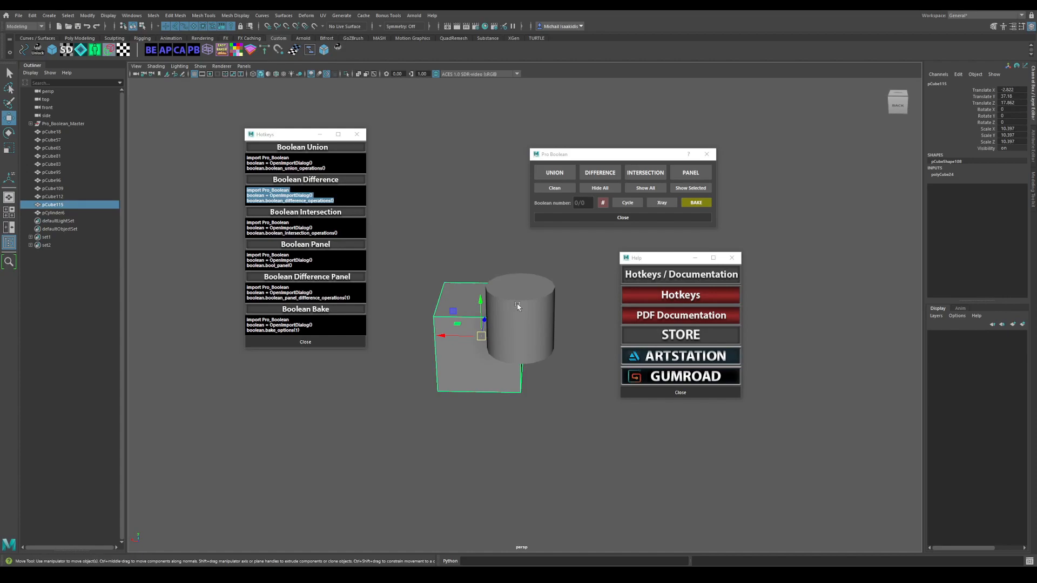
shift+click(517, 306)
click(358, 50)
alt+drag(459, 265, 428, 296)
key(w)
Inspect the live cut with the cube and its cylinder cutter selected, and leave both unselected
click(436, 268)
drag(431, 250, 506, 332)
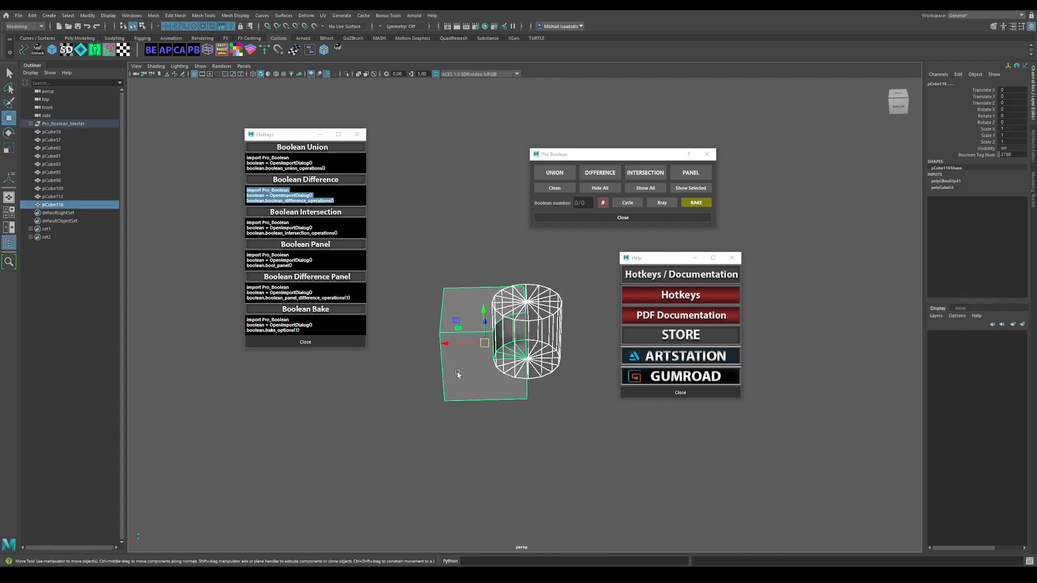
alt+drag(462, 266, 489, 345)
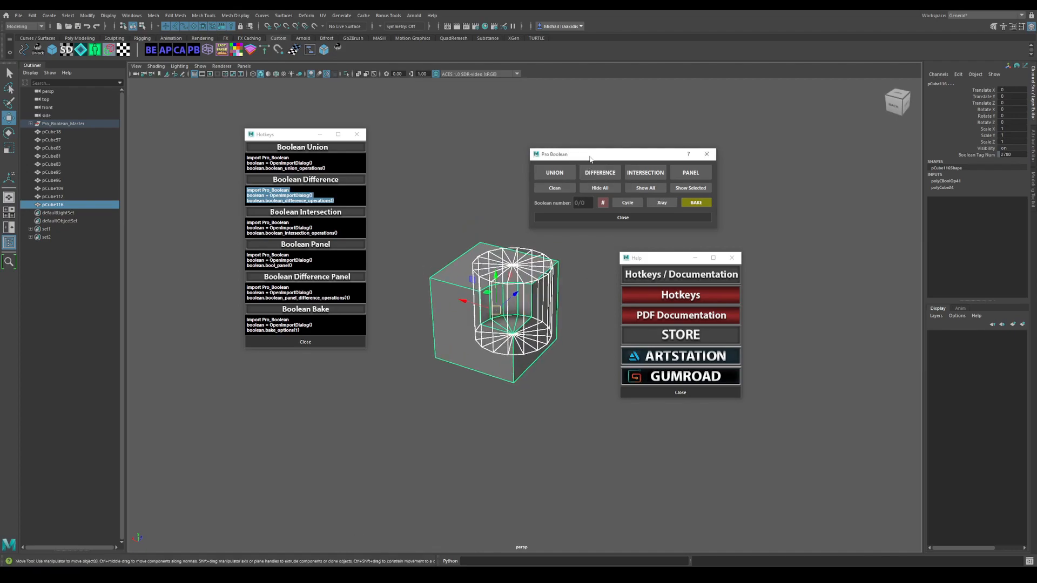
drag(584, 153, 634, 125)
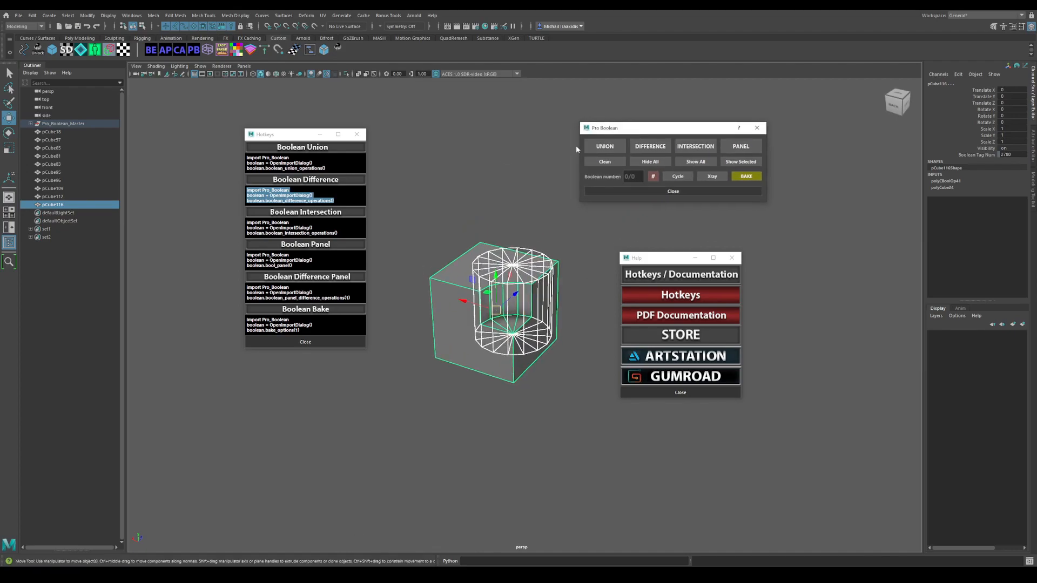
click(457, 218)
alt+drag(560, 331, 583, 361)
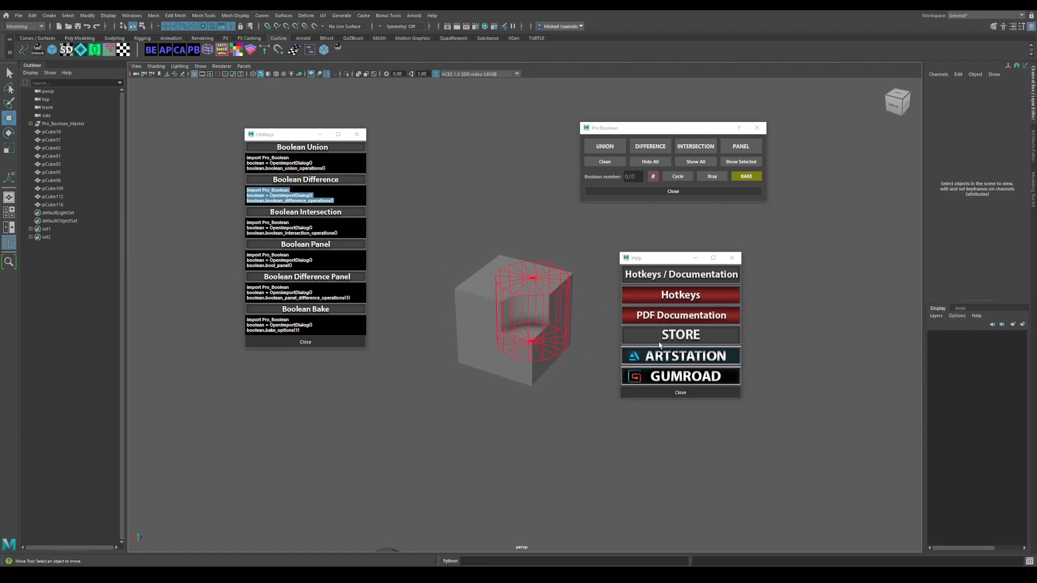